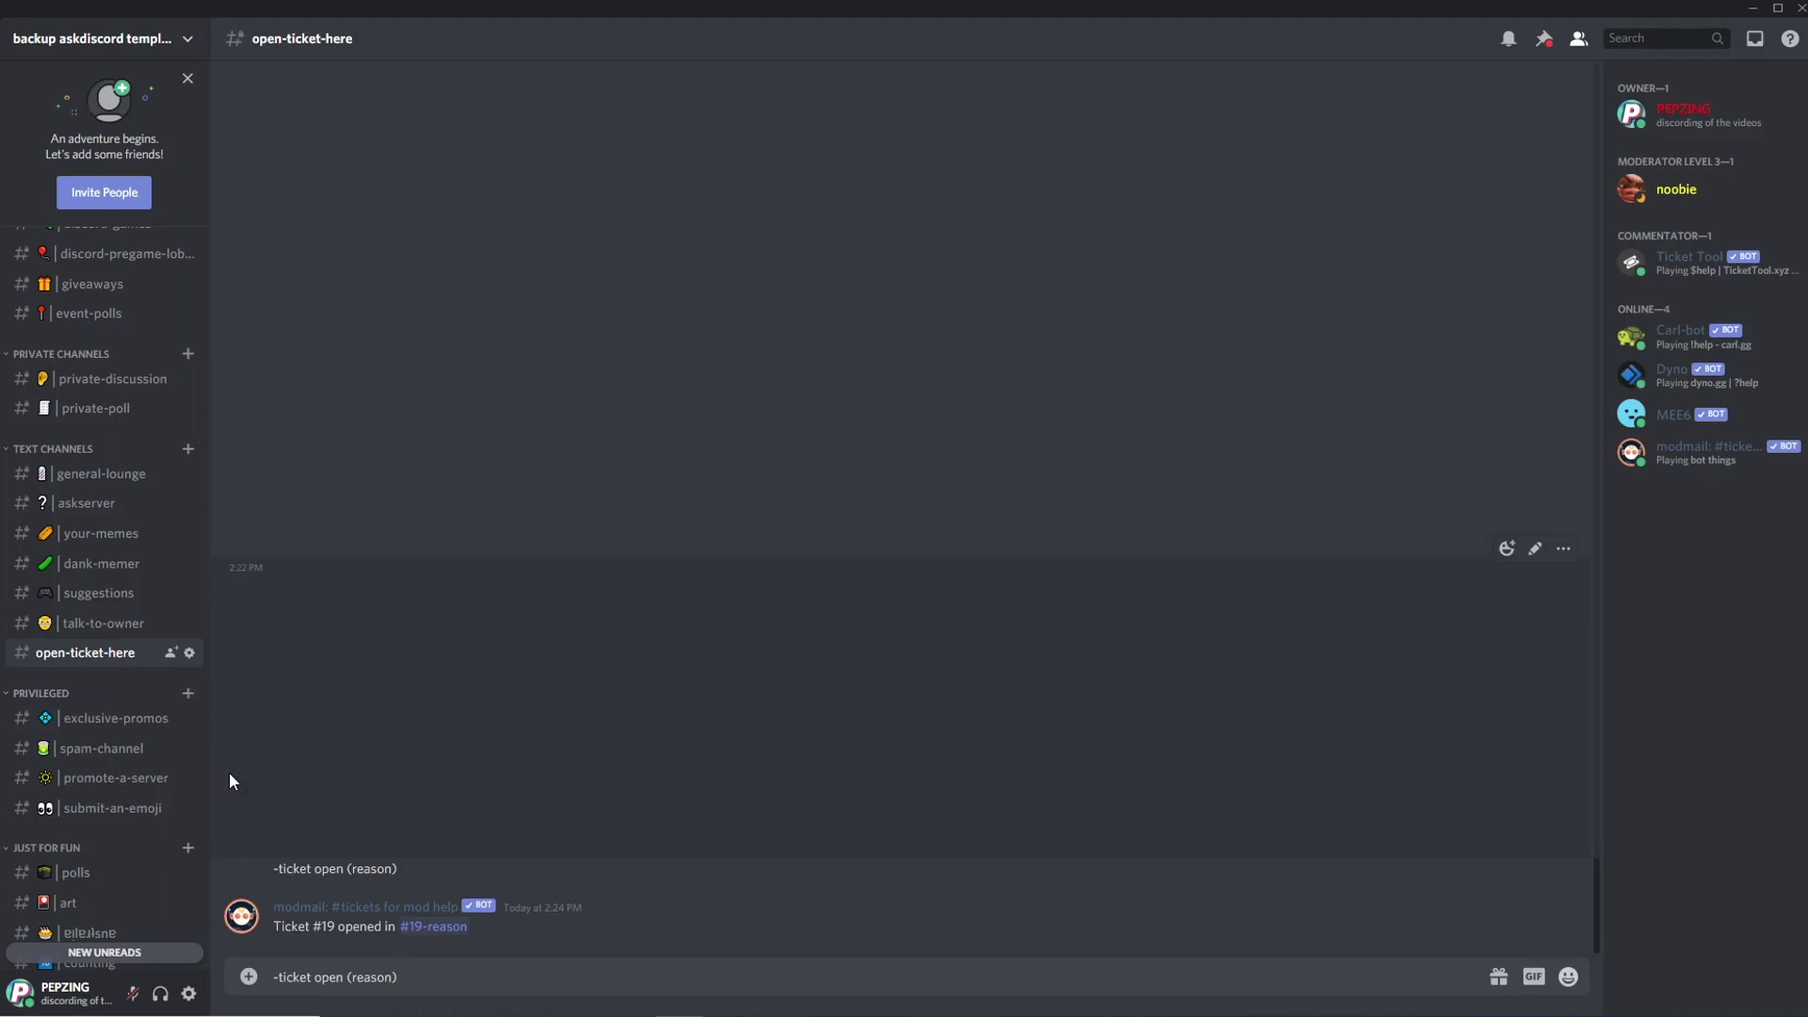
Send '-ticket open (reason)' in #open-ticket-here so the bot opens a new ticket.
key("Return")
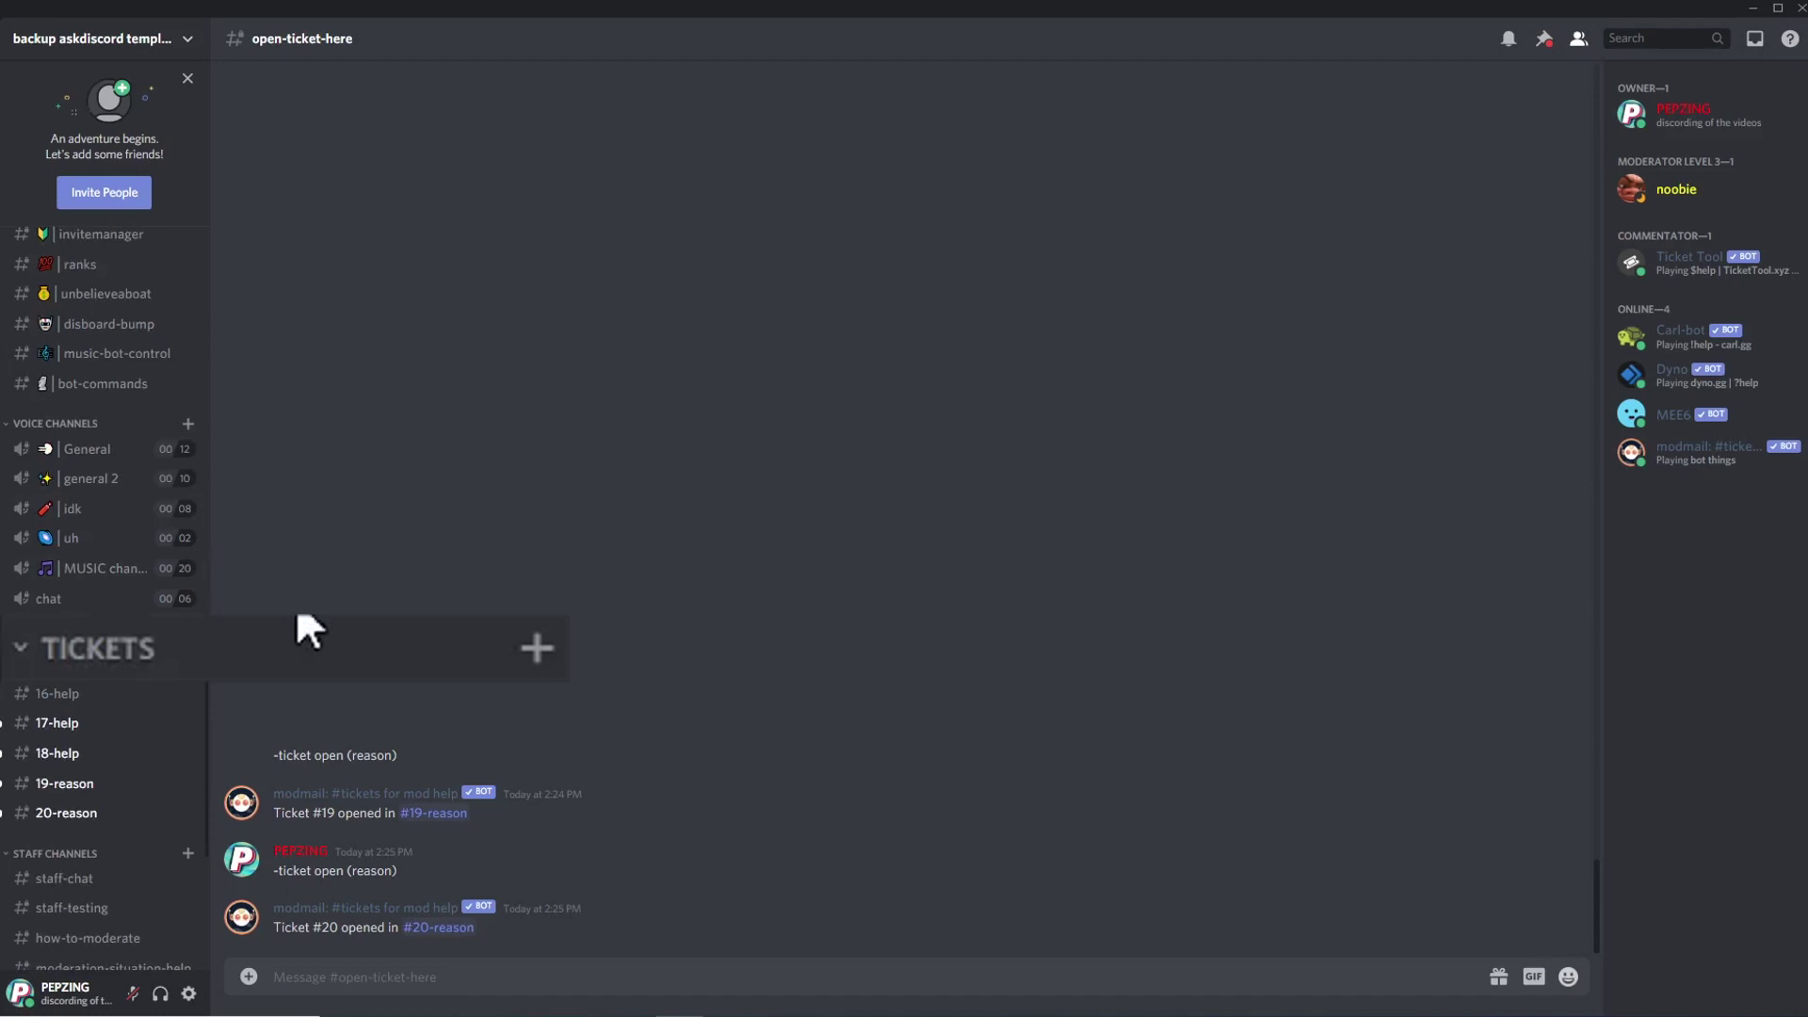
In #20-reason, post 'hello', then close the ticket with '-ticket close done'.
left_click(81, 818)
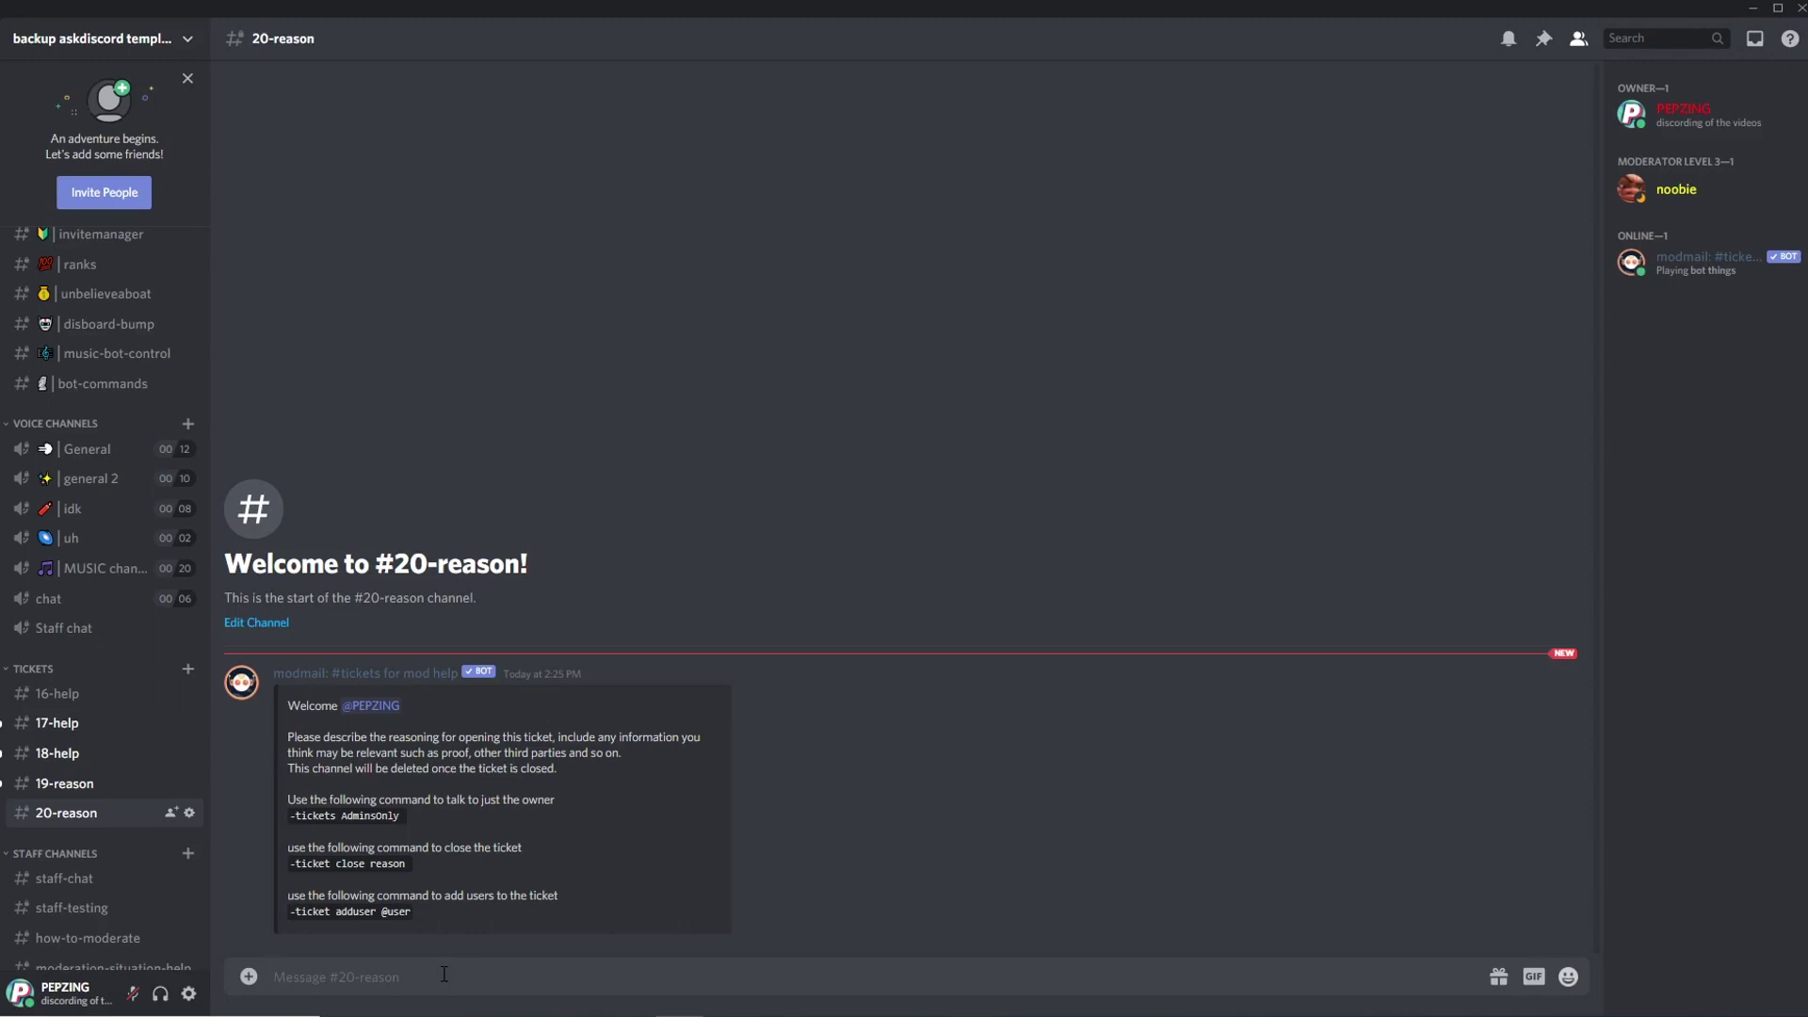
type("hello")
key("Return")
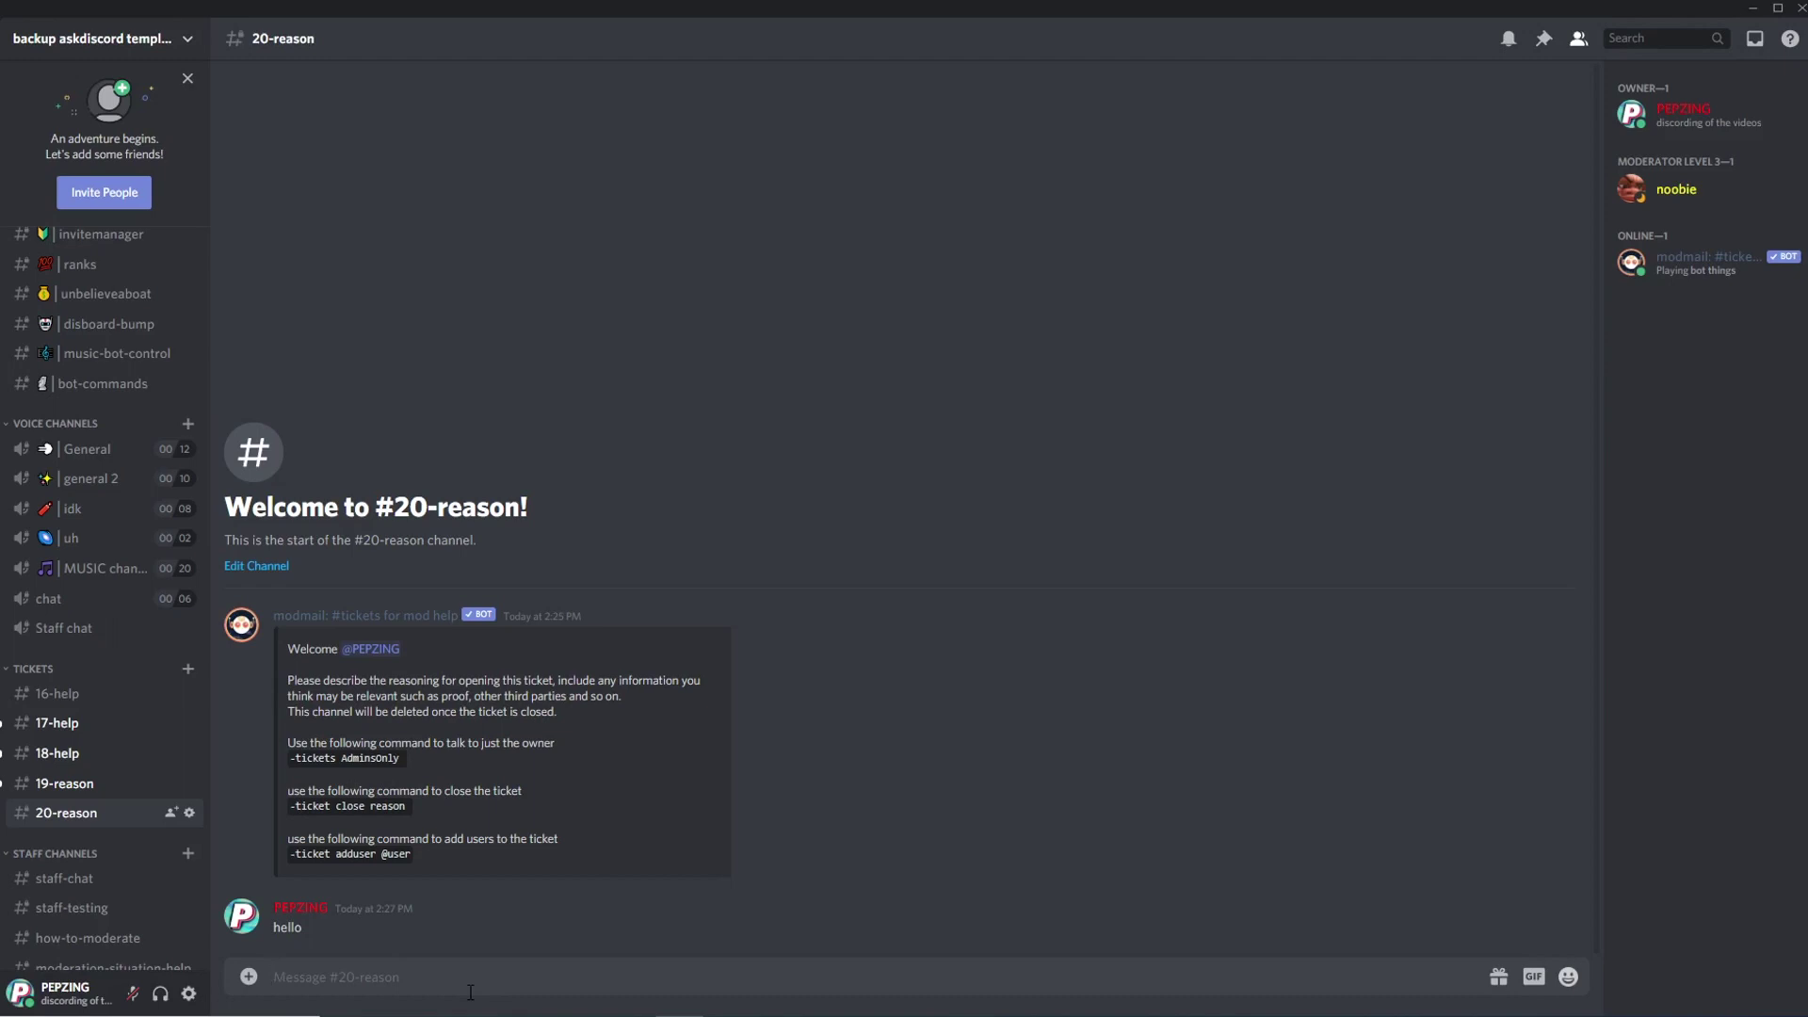
type("-ticket close ")
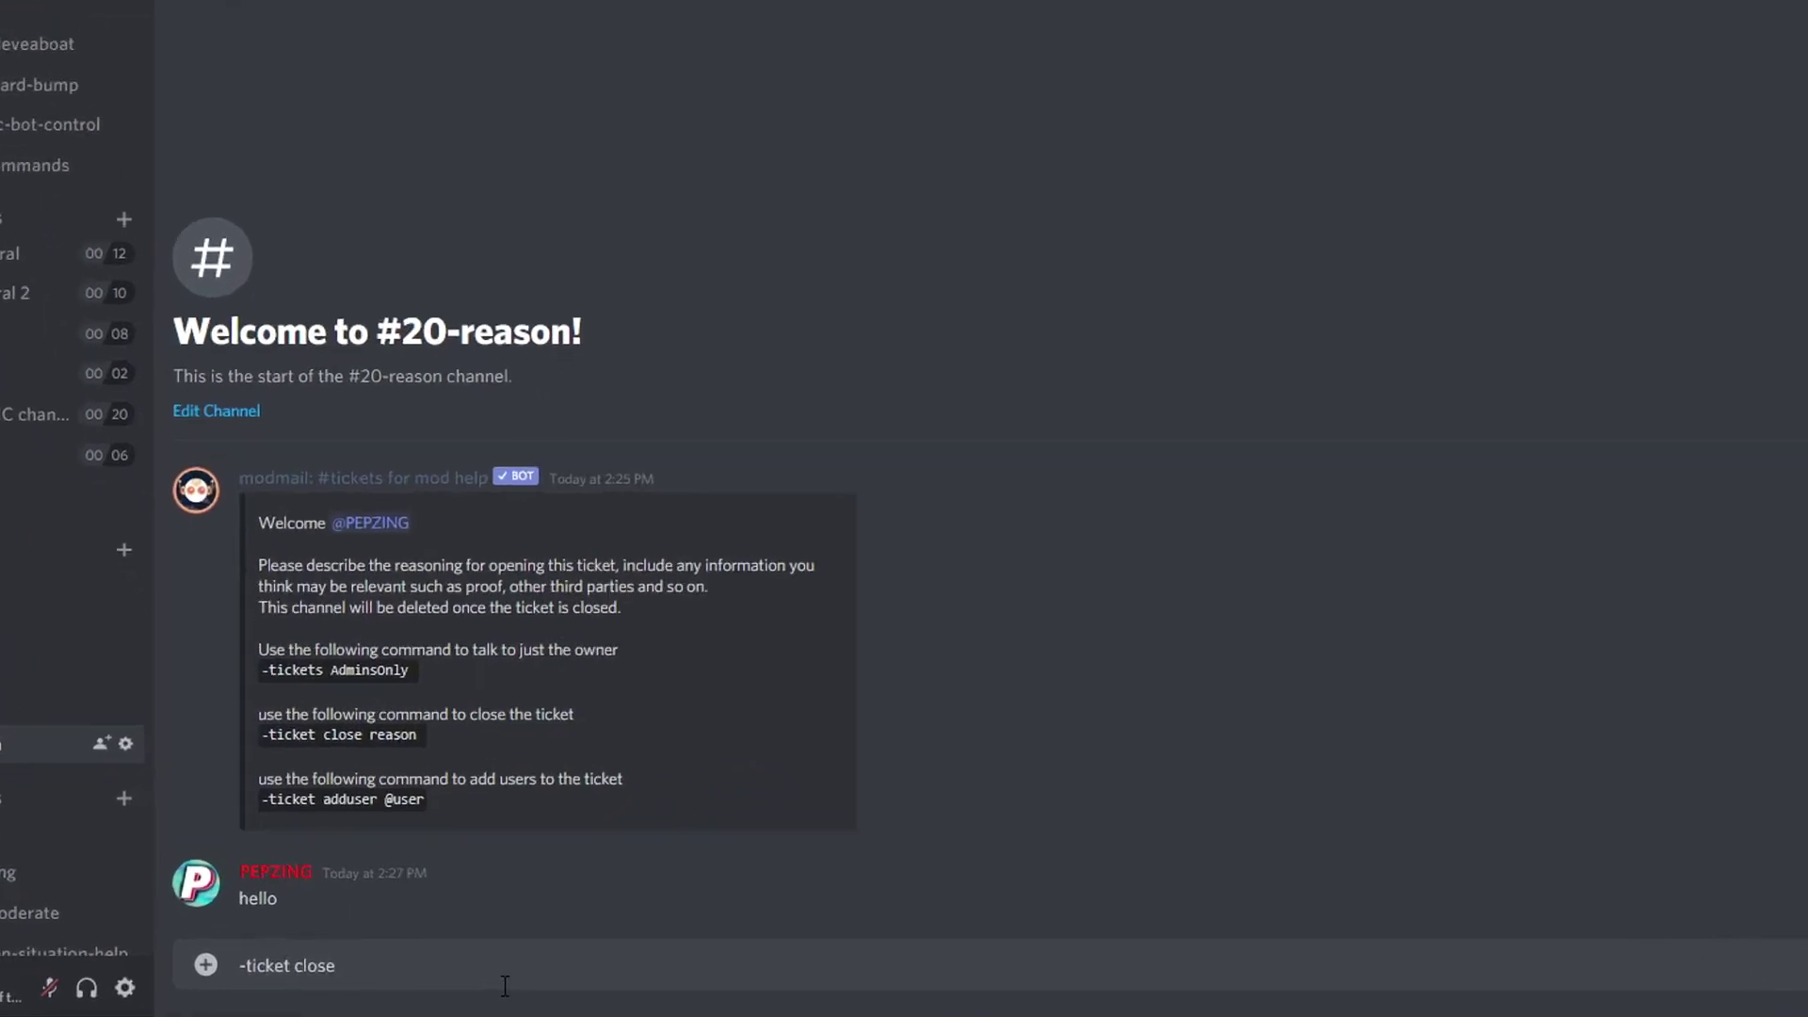
type("done")
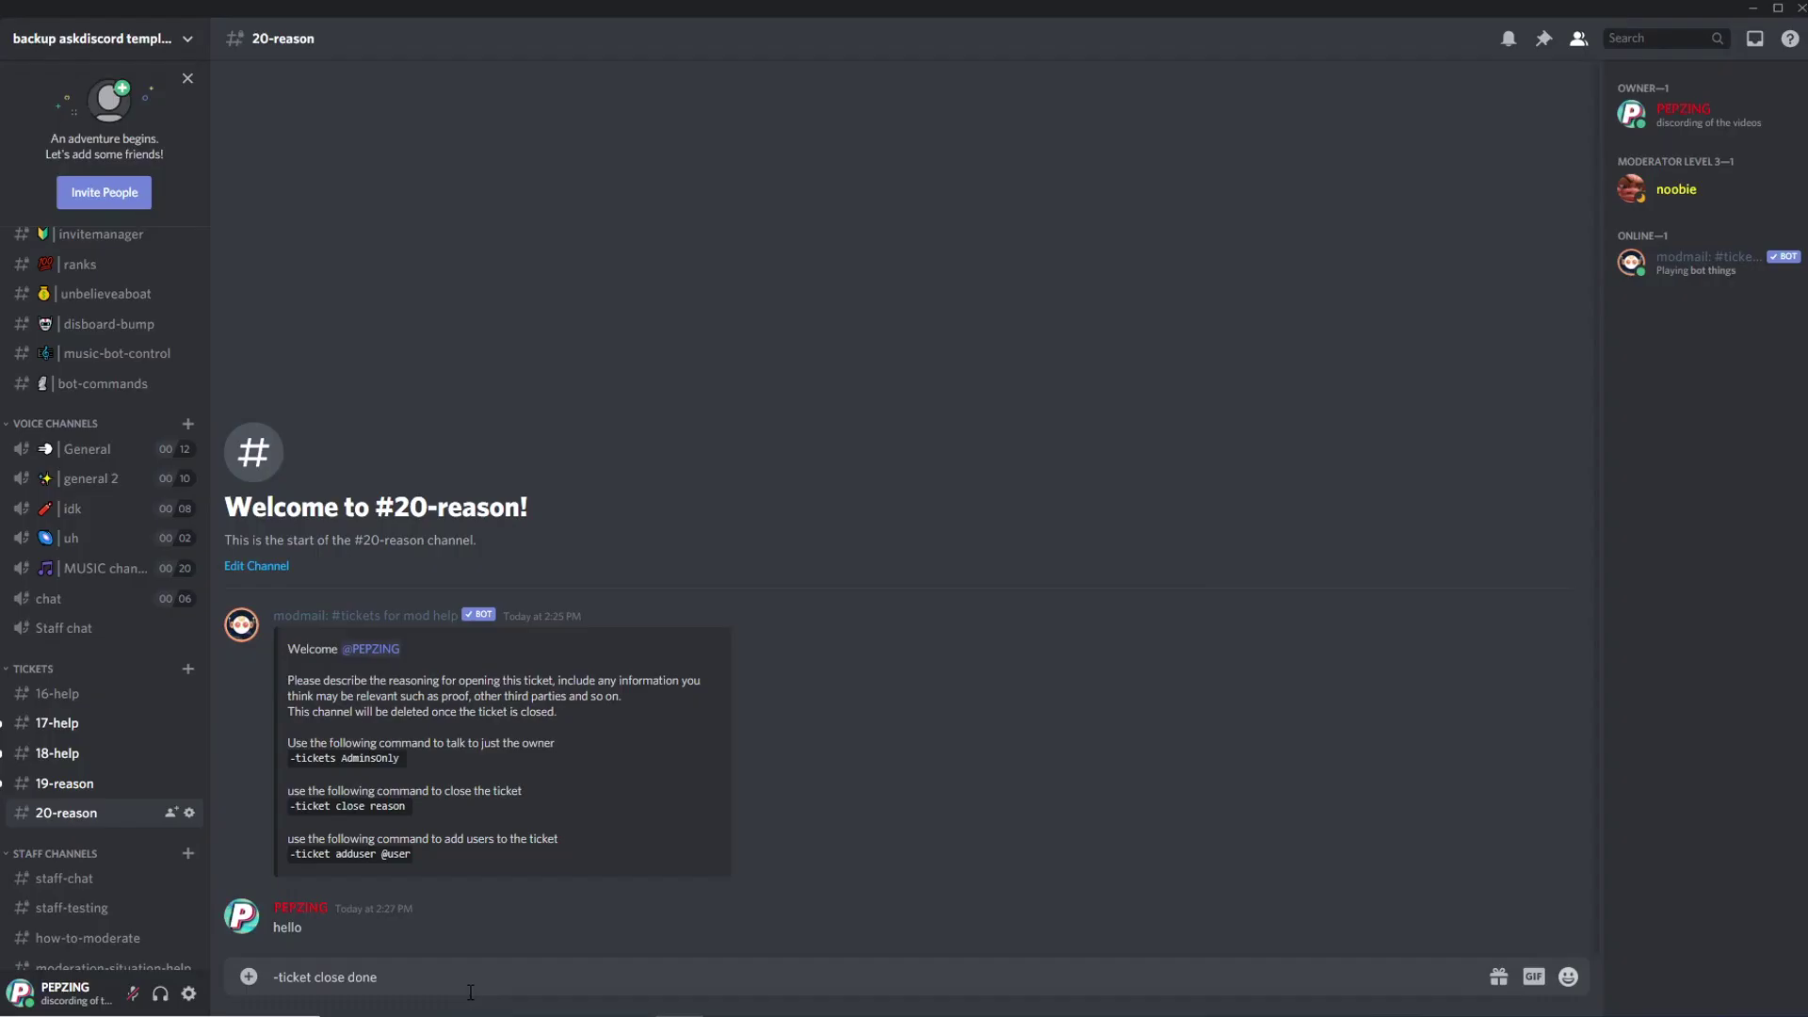
key("Return")
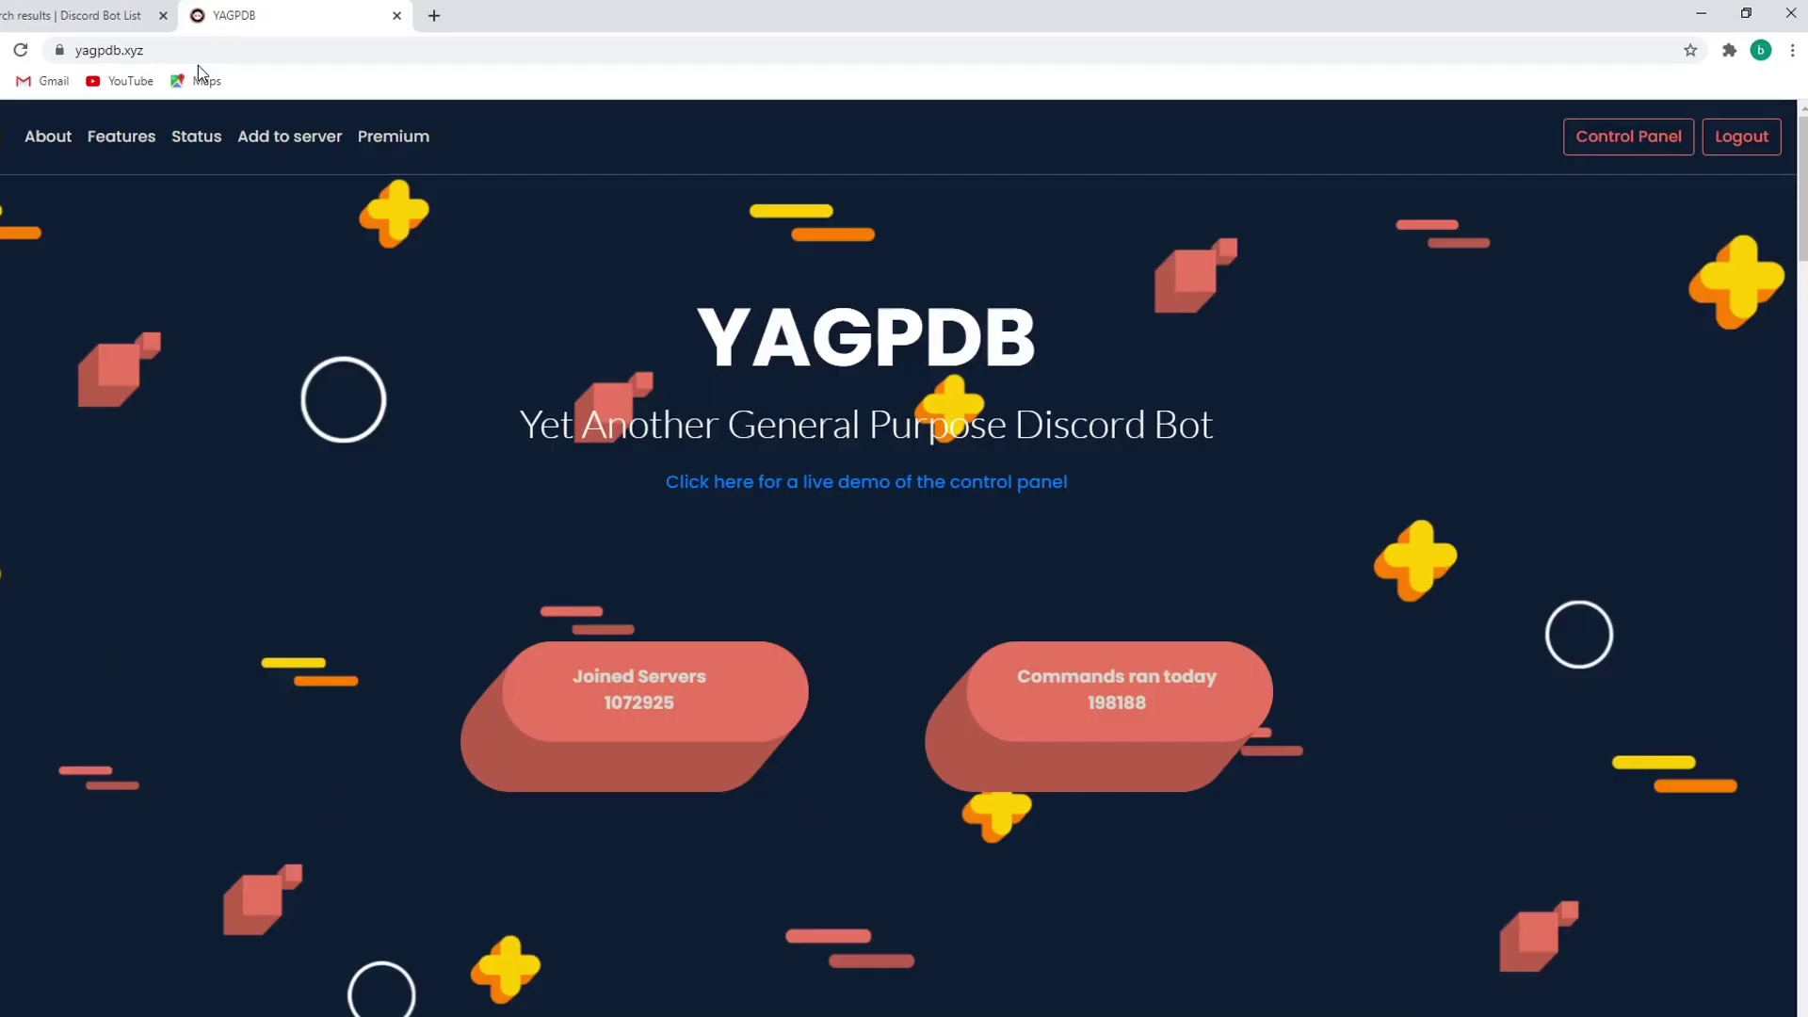
Log into the YAGPDB control panel with Discord and pick test server for the bot.
left_click(1585, 140)
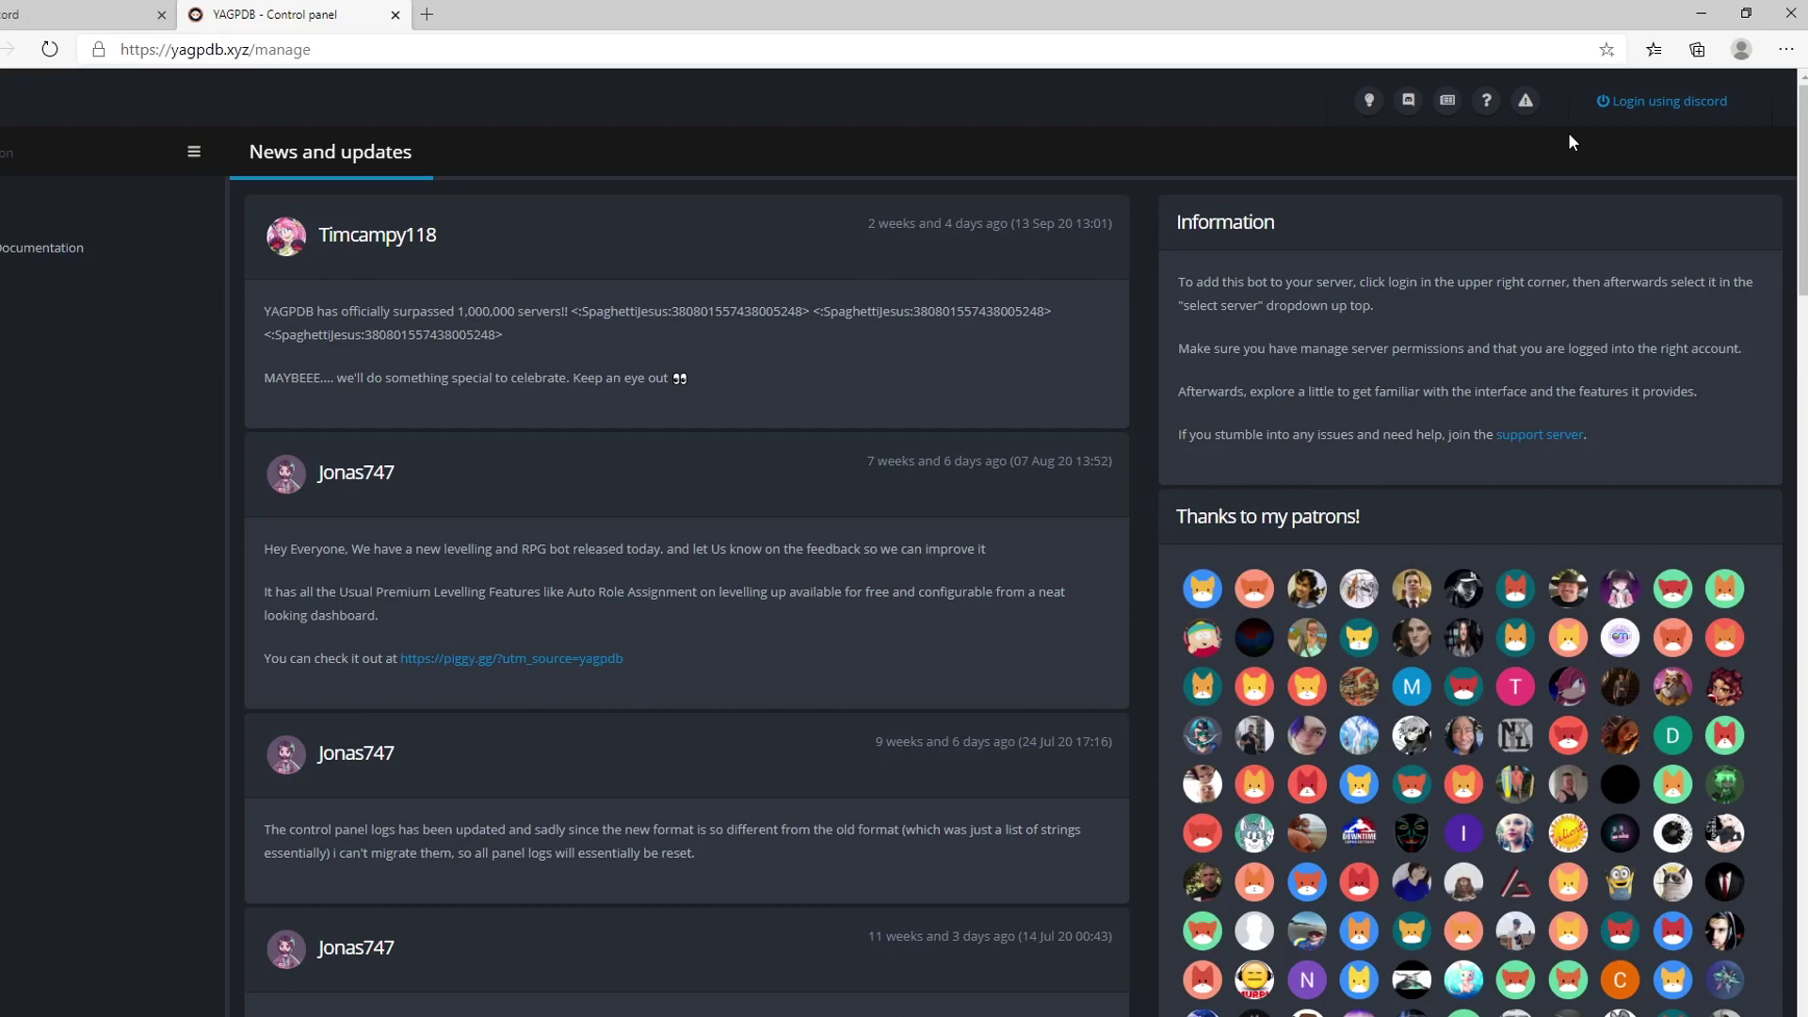
left_click(1628, 106)
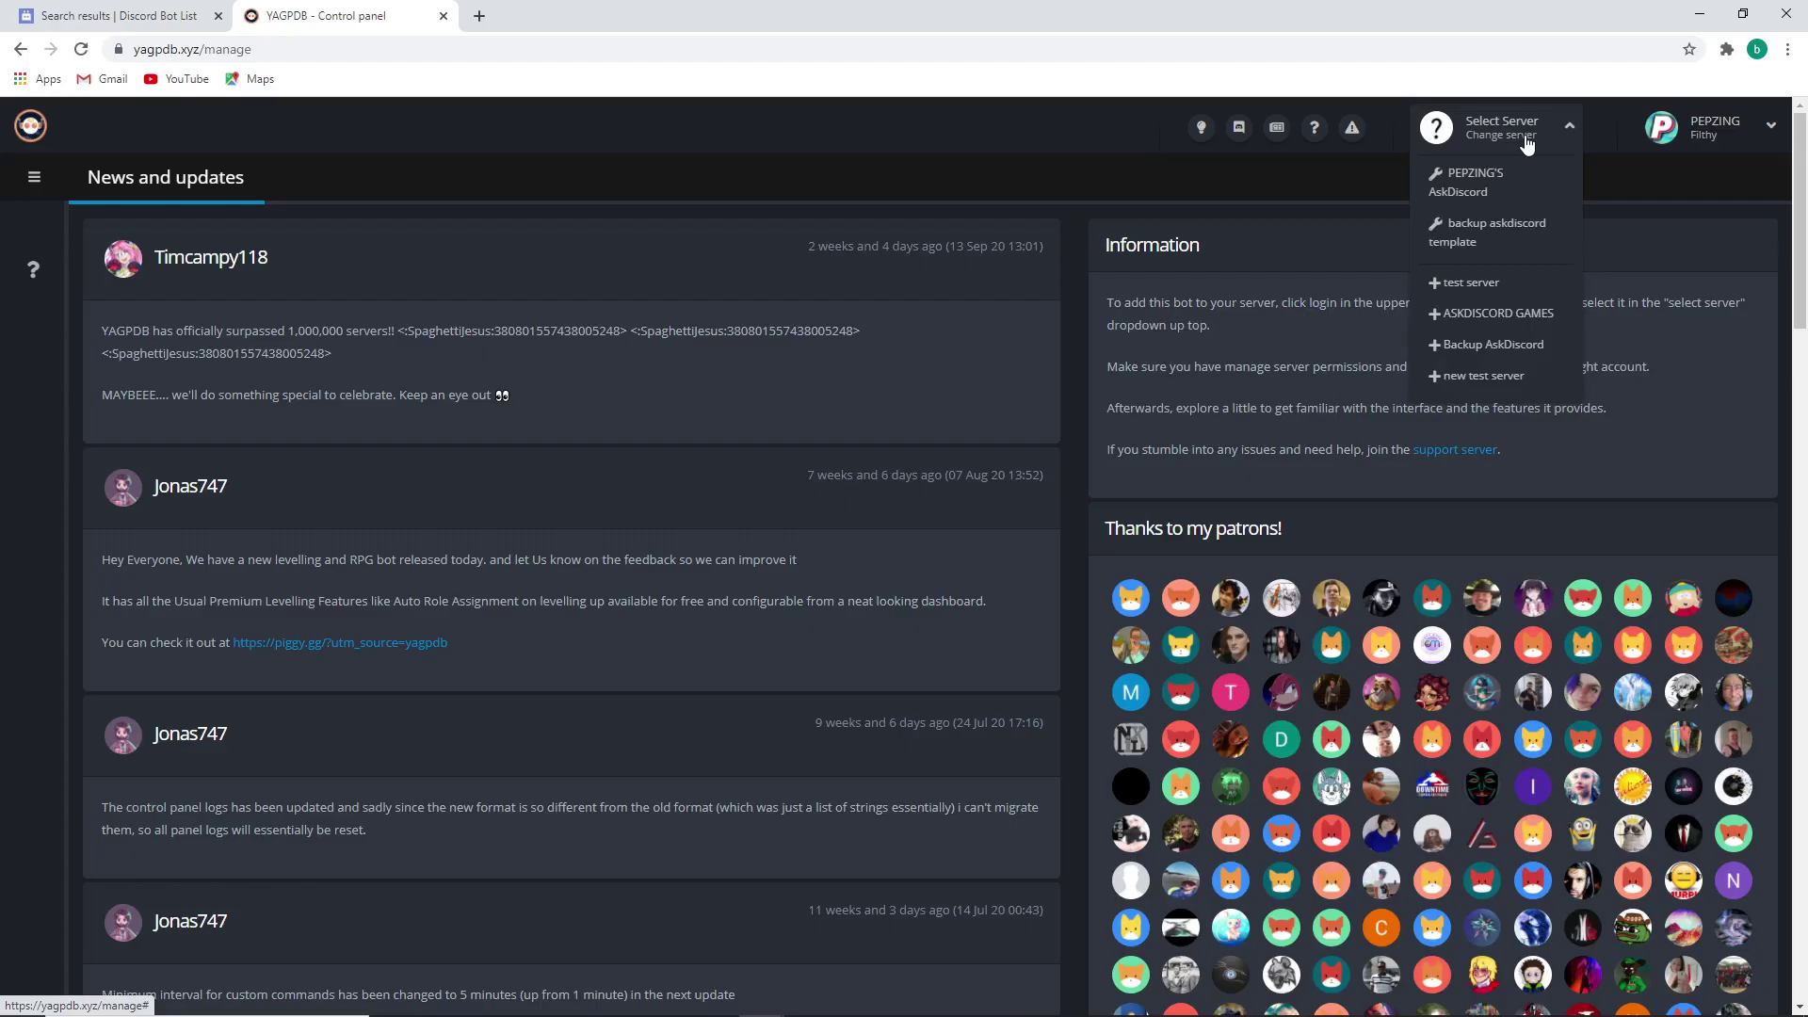
left_click(1497, 287)
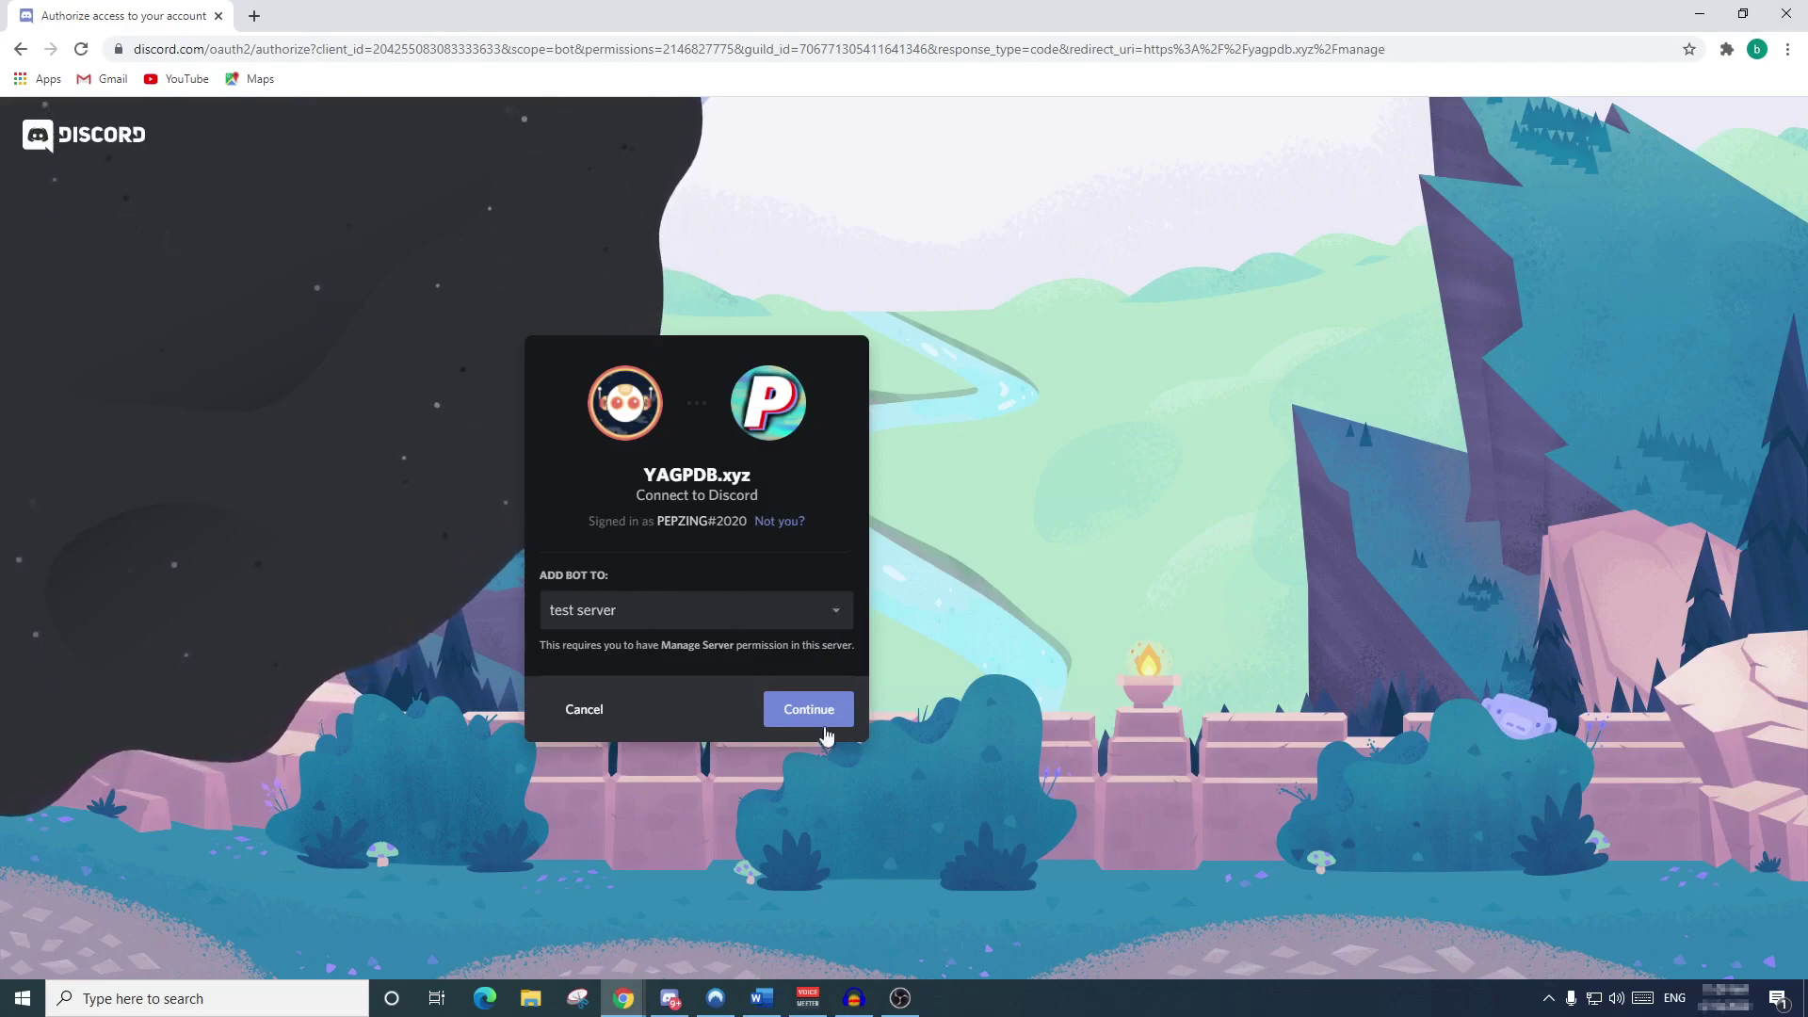
Continue to the bot's permissions and untick Administrator, Kick Members and Ban Members.
left_click(812, 705)
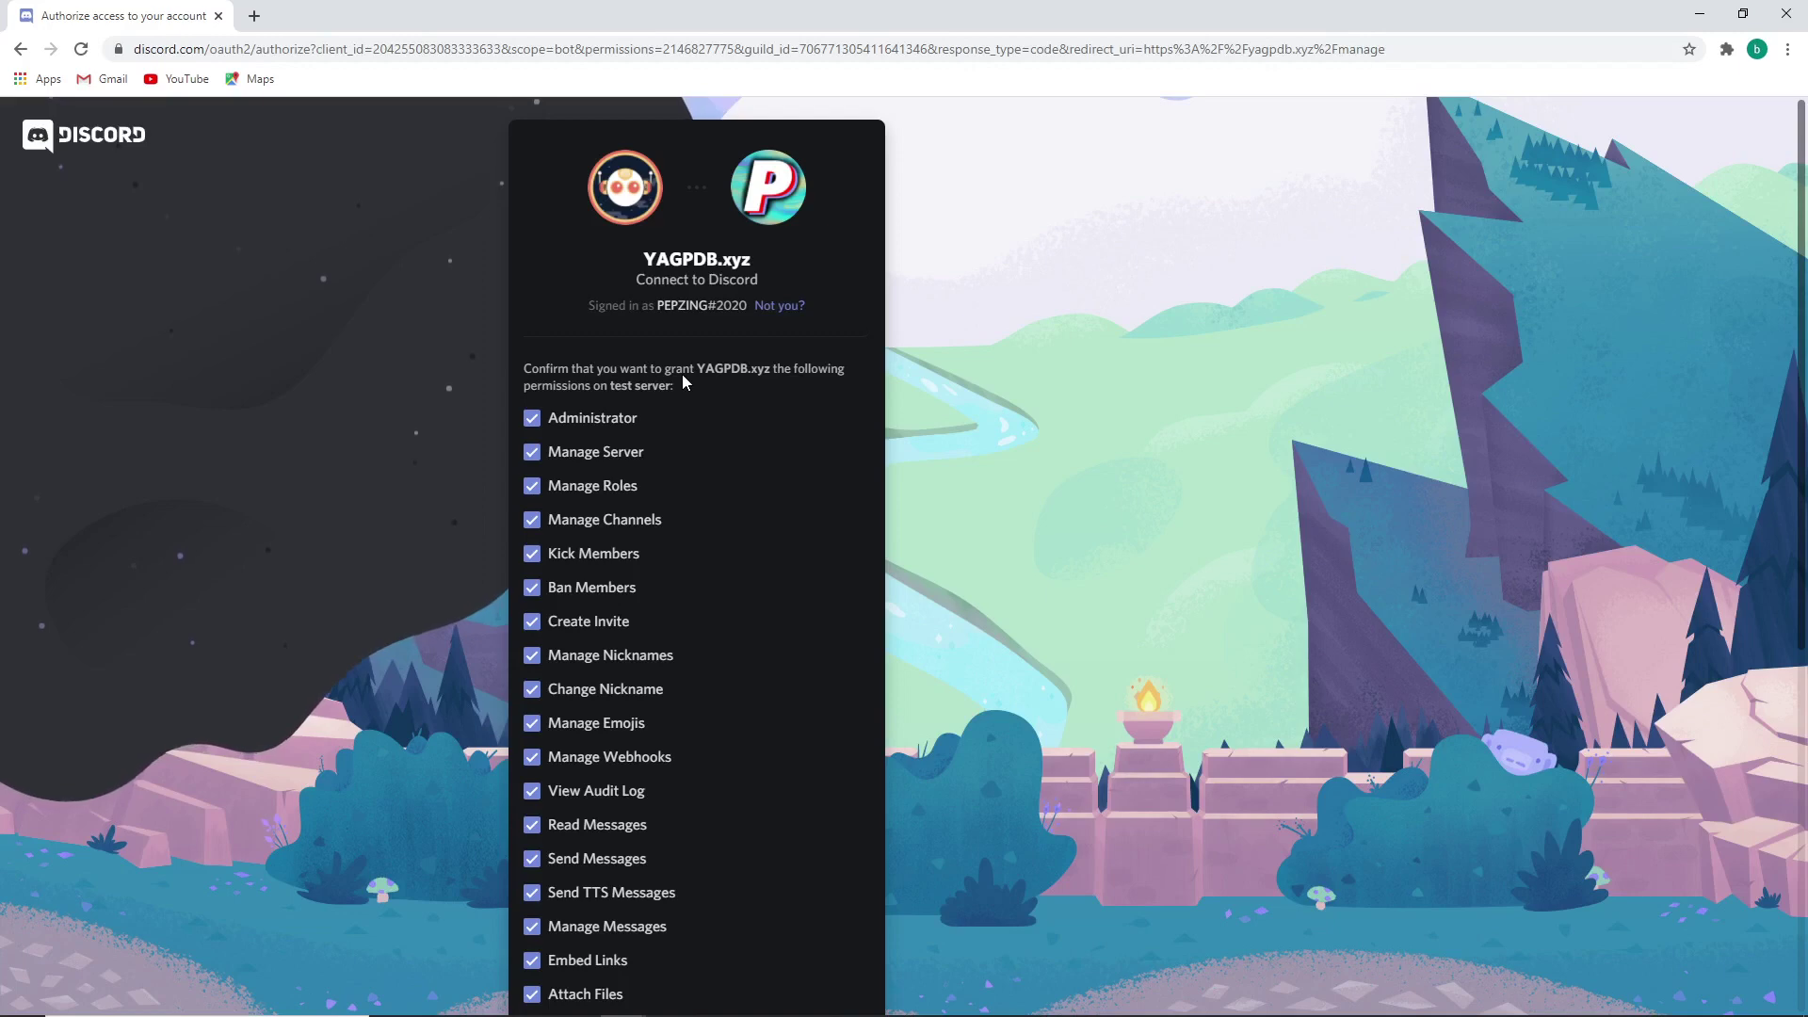
left_click(531, 418)
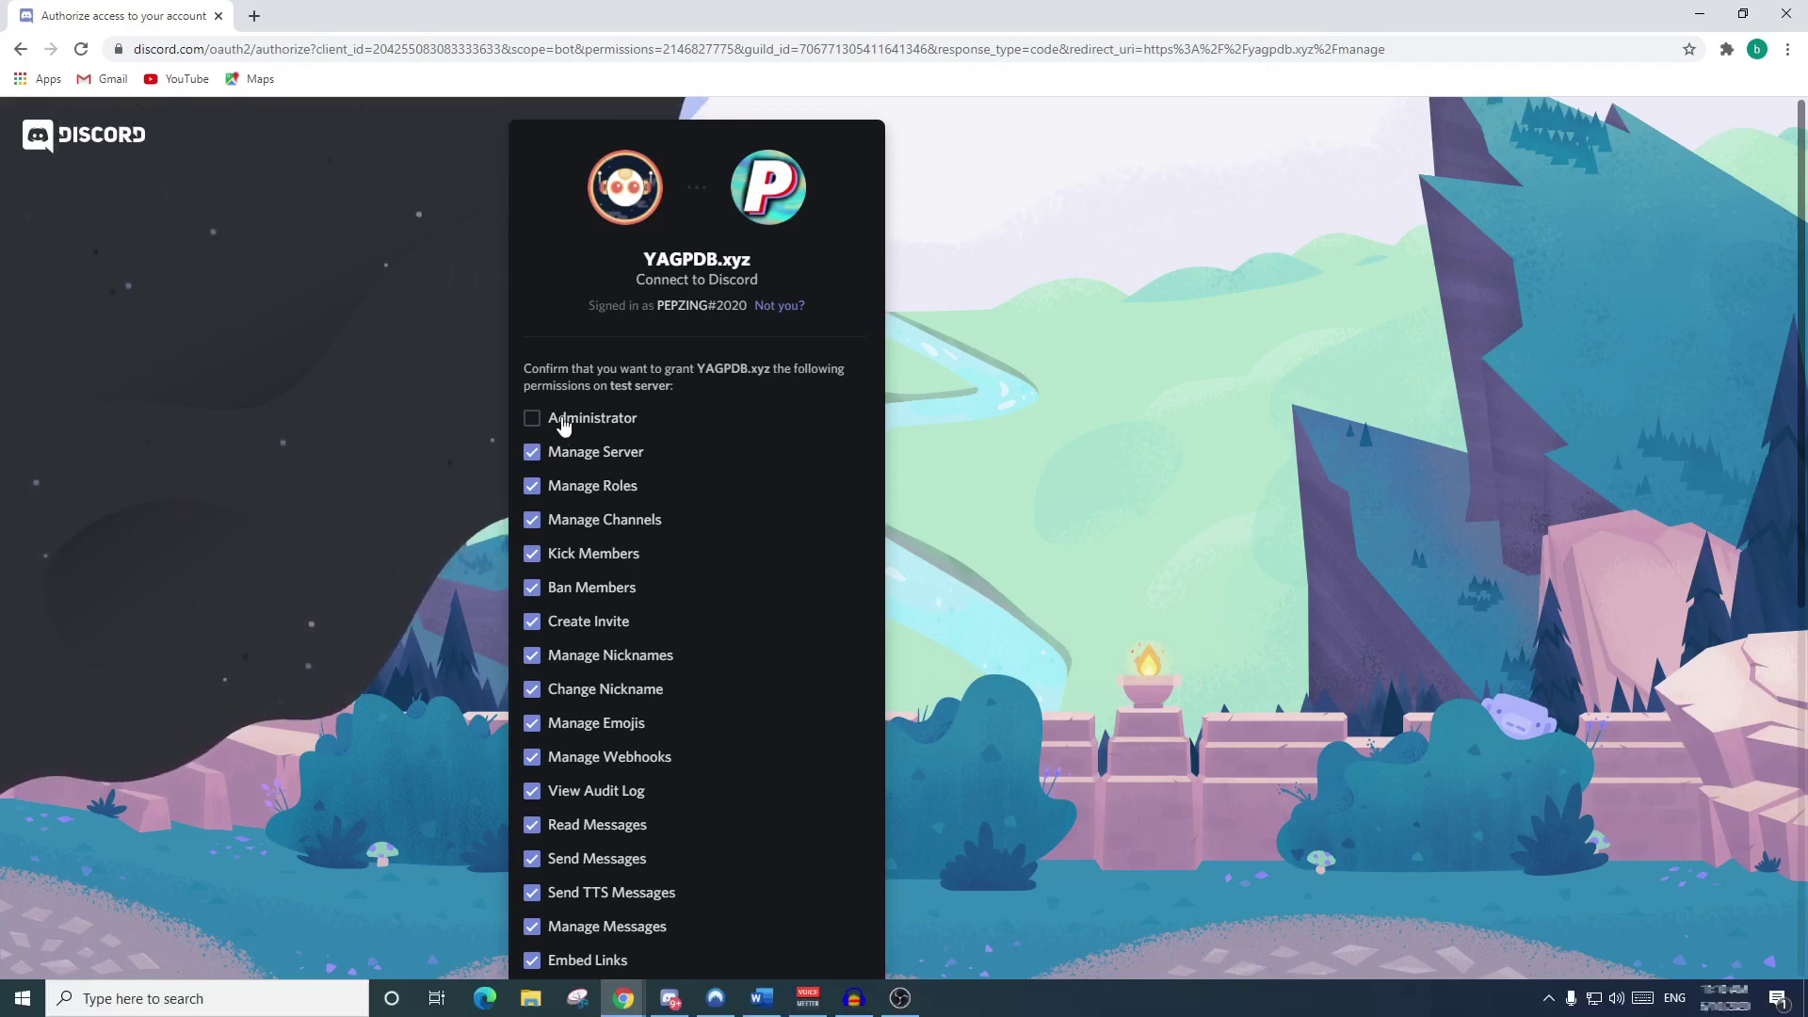
scroll(659, 607, "down", 1)
scroll(658, 607, "down", 2)
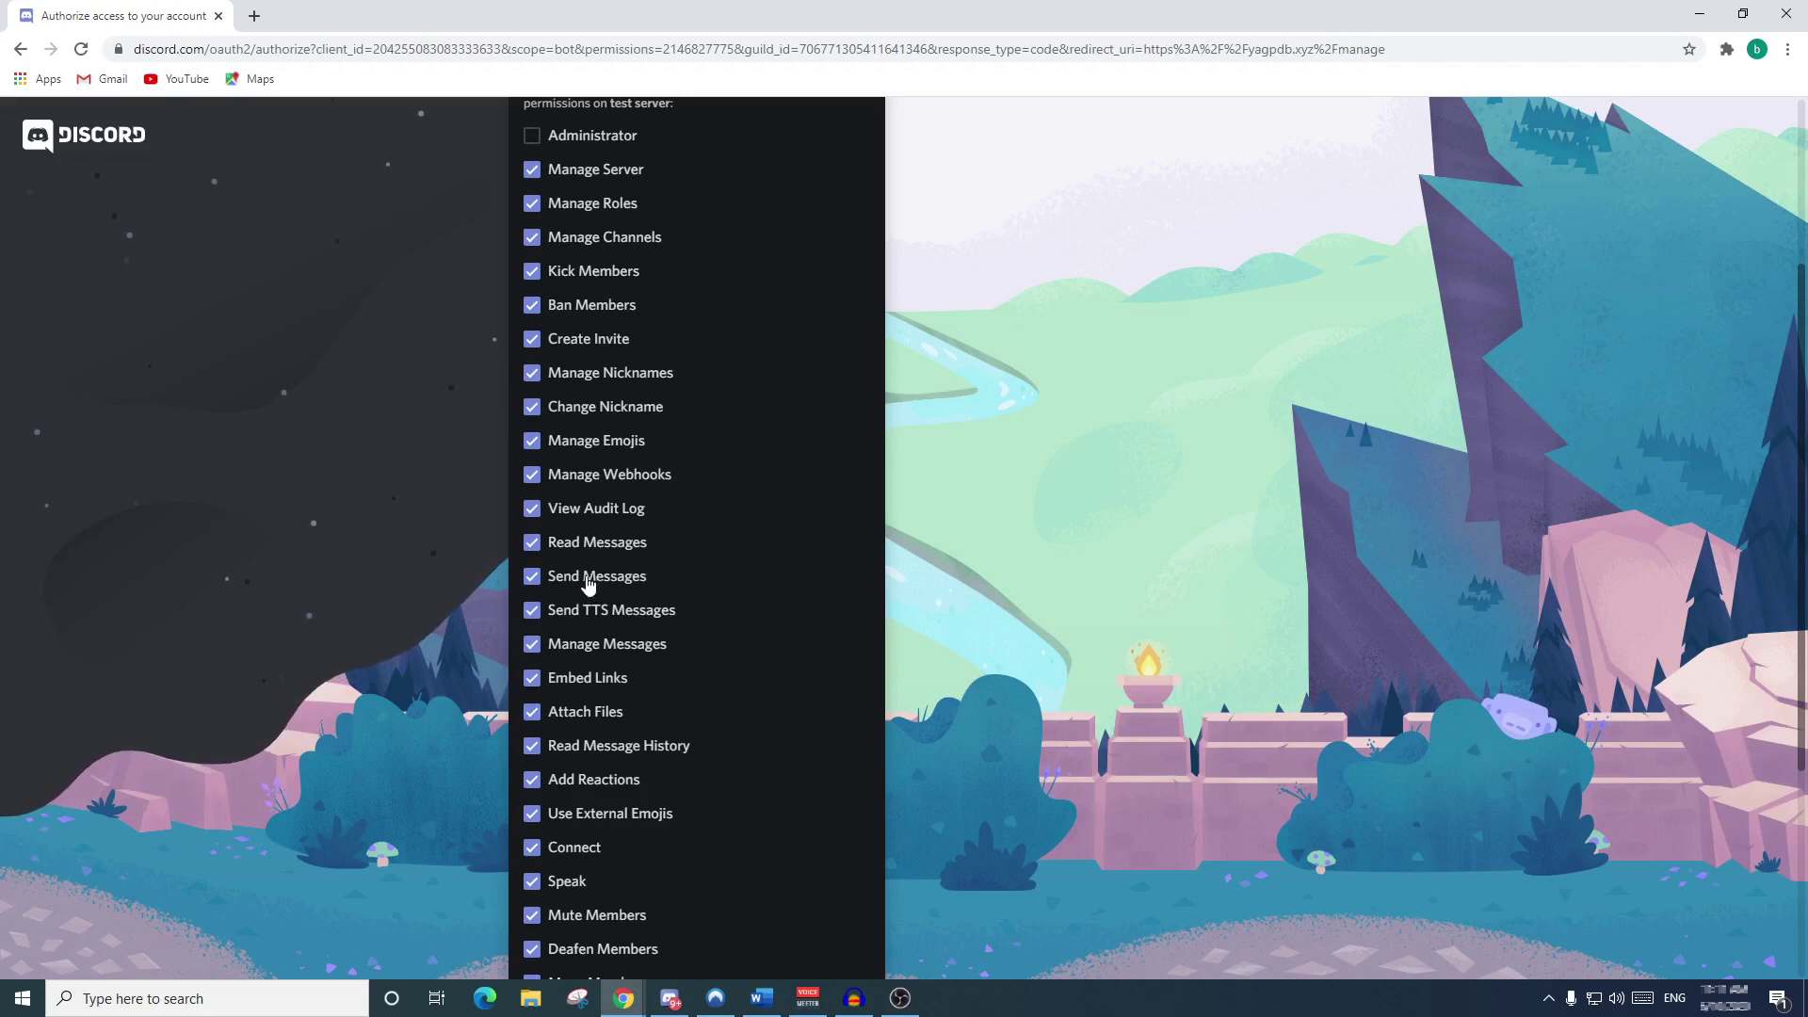
scroll(613, 240, "up", 1)
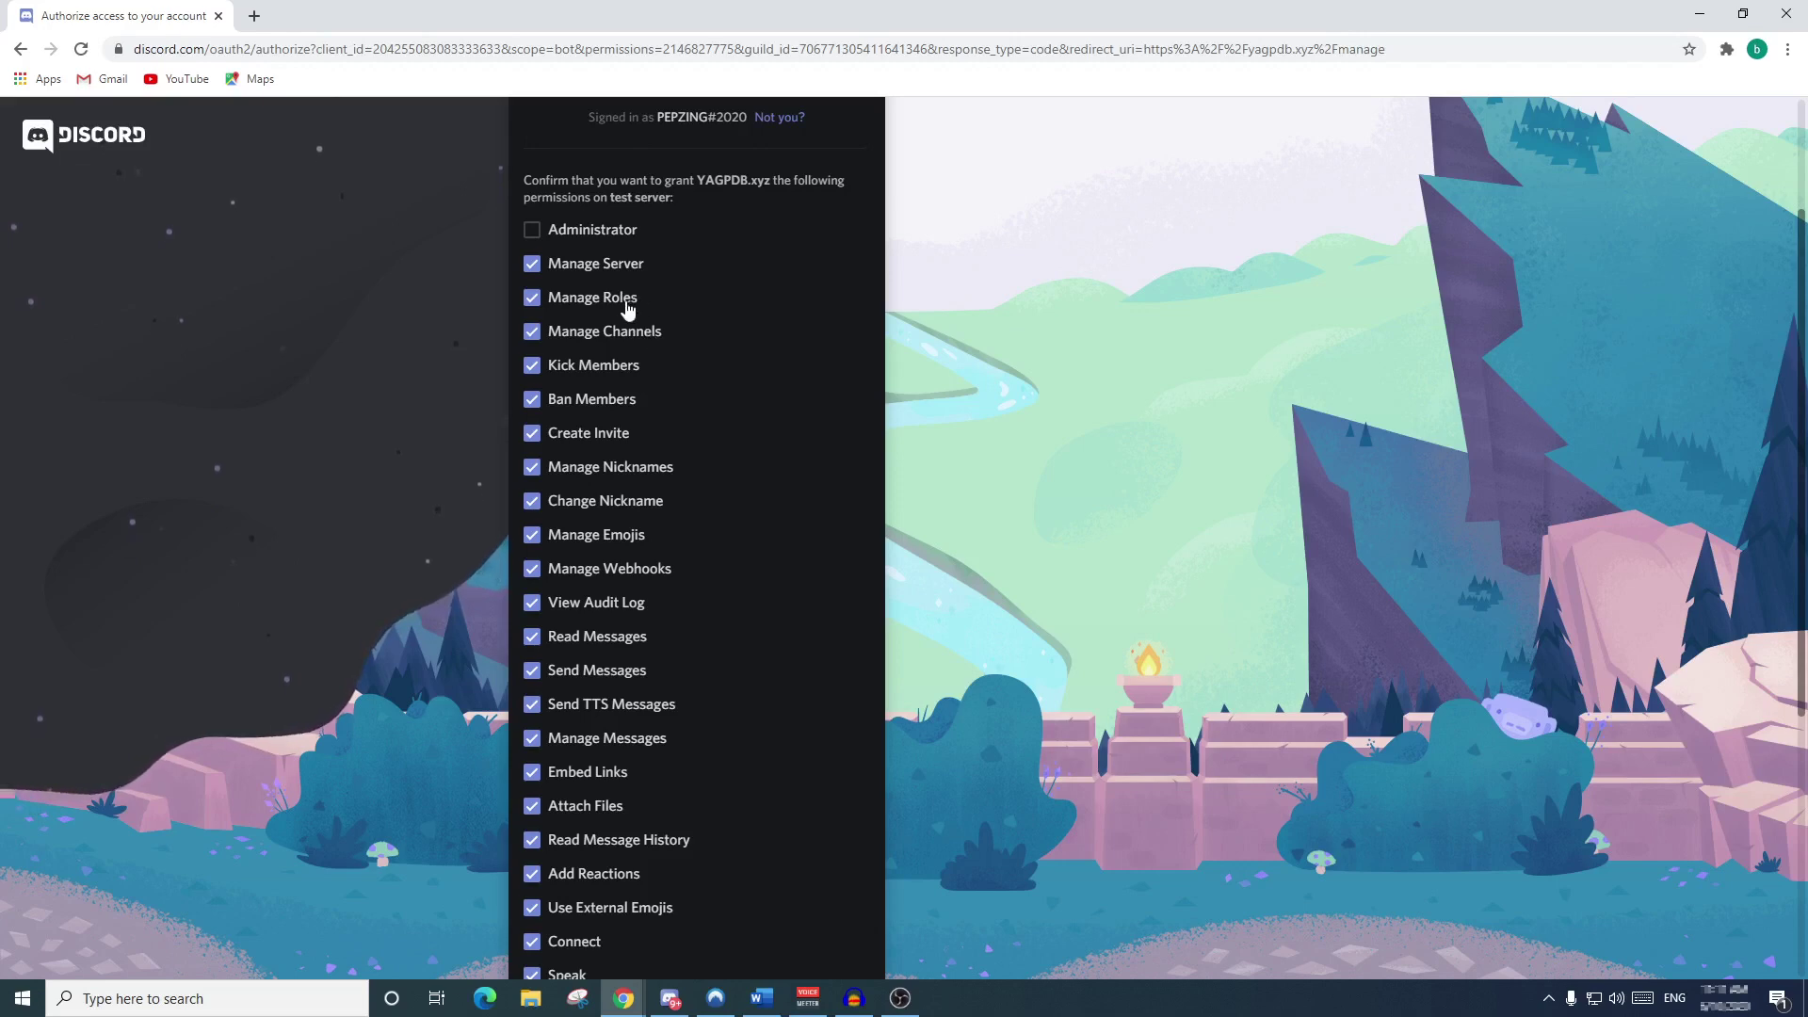
left_click(533, 367)
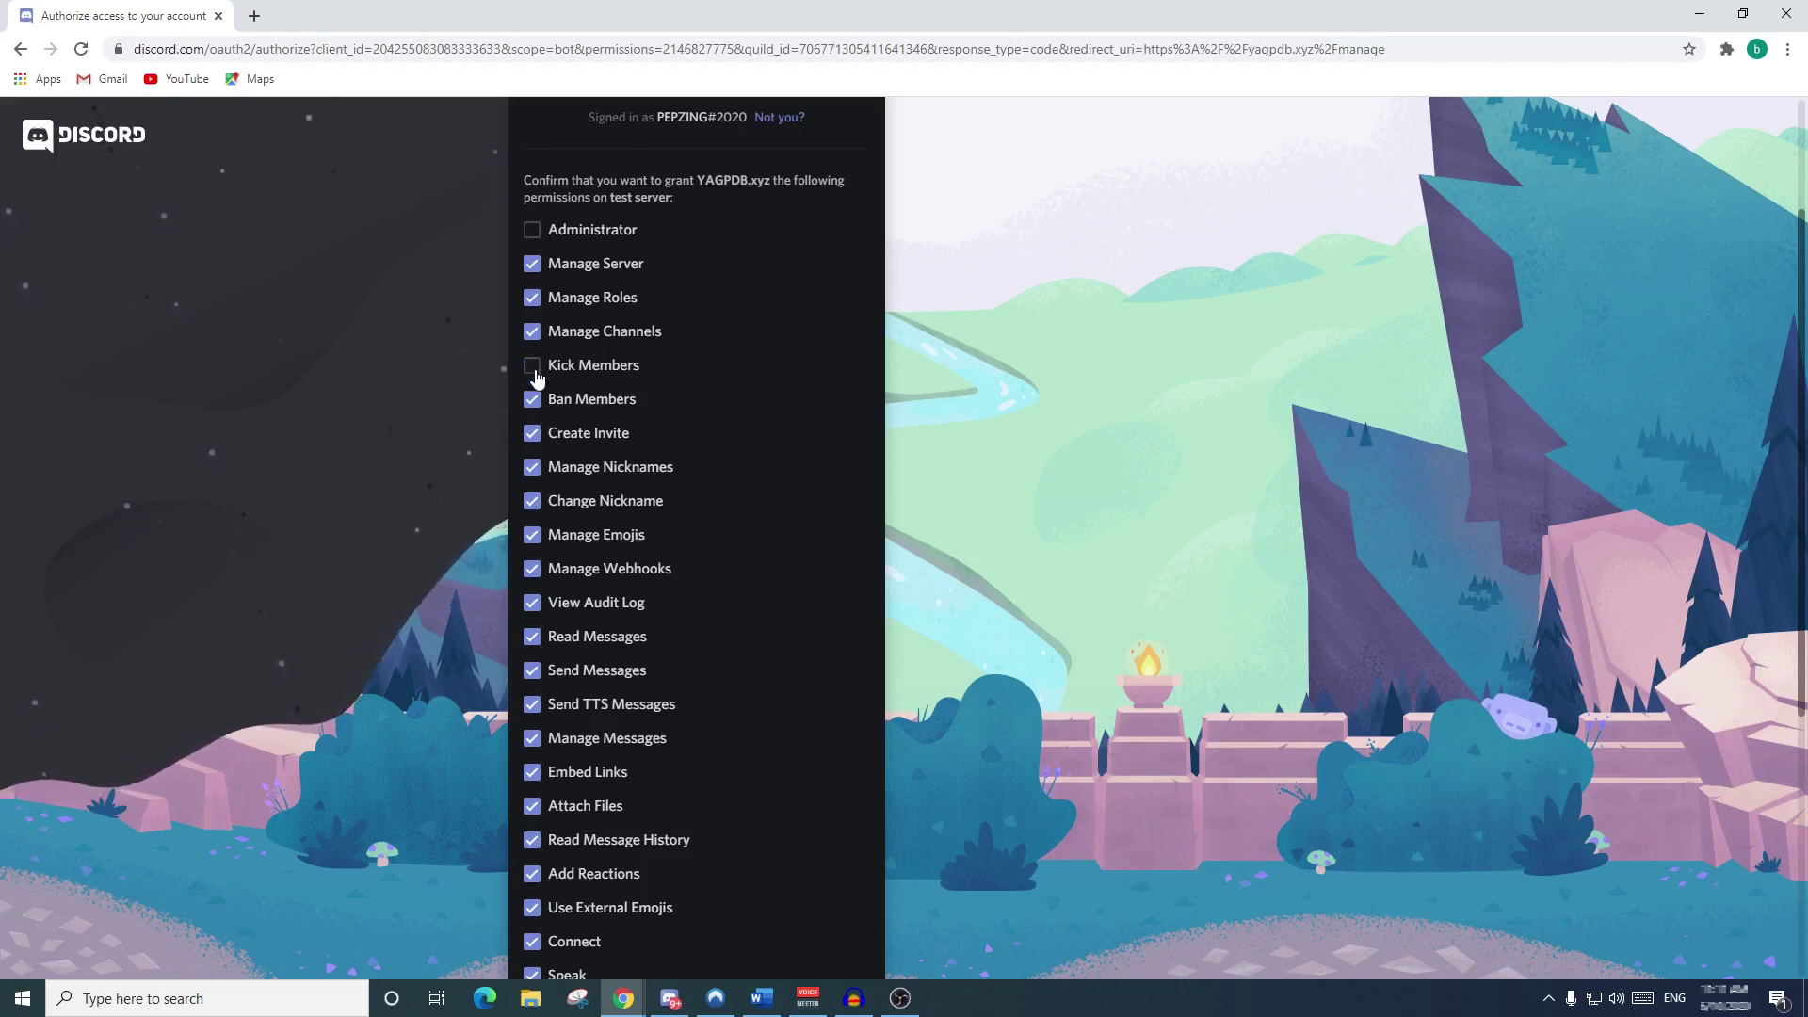
left_click(532, 400)
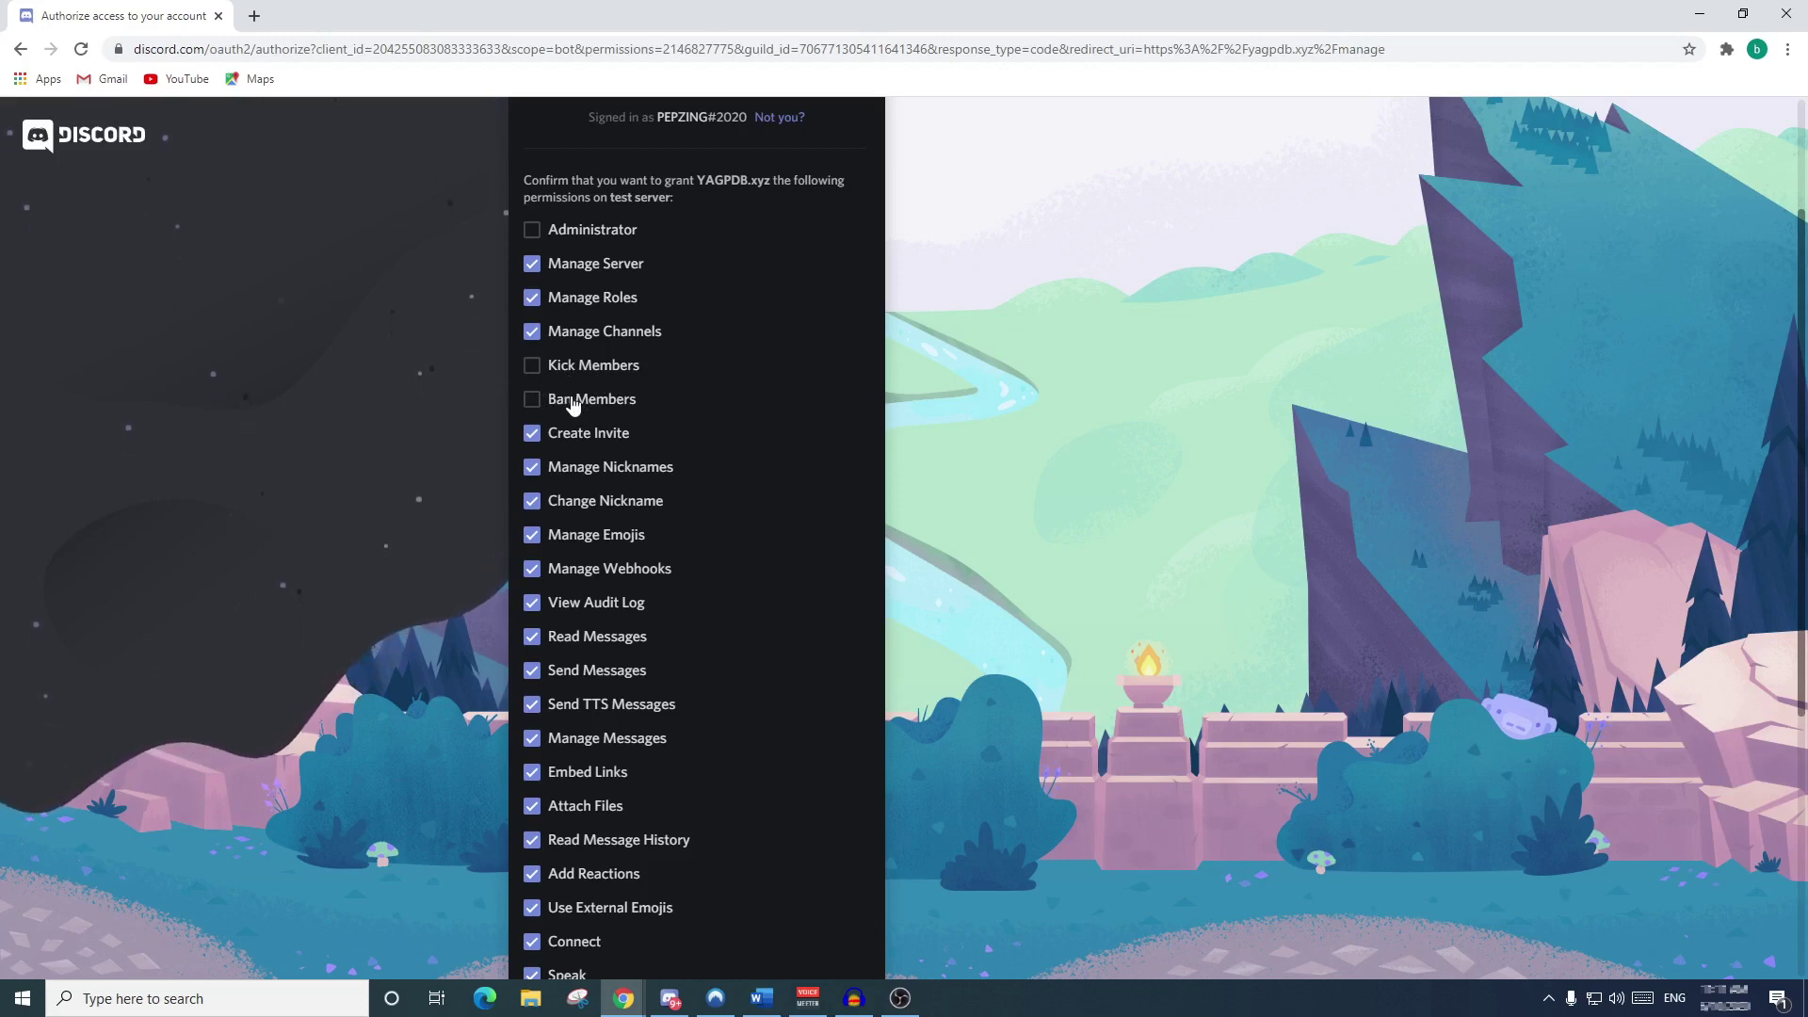
scroll(716, 518, "down", 5)
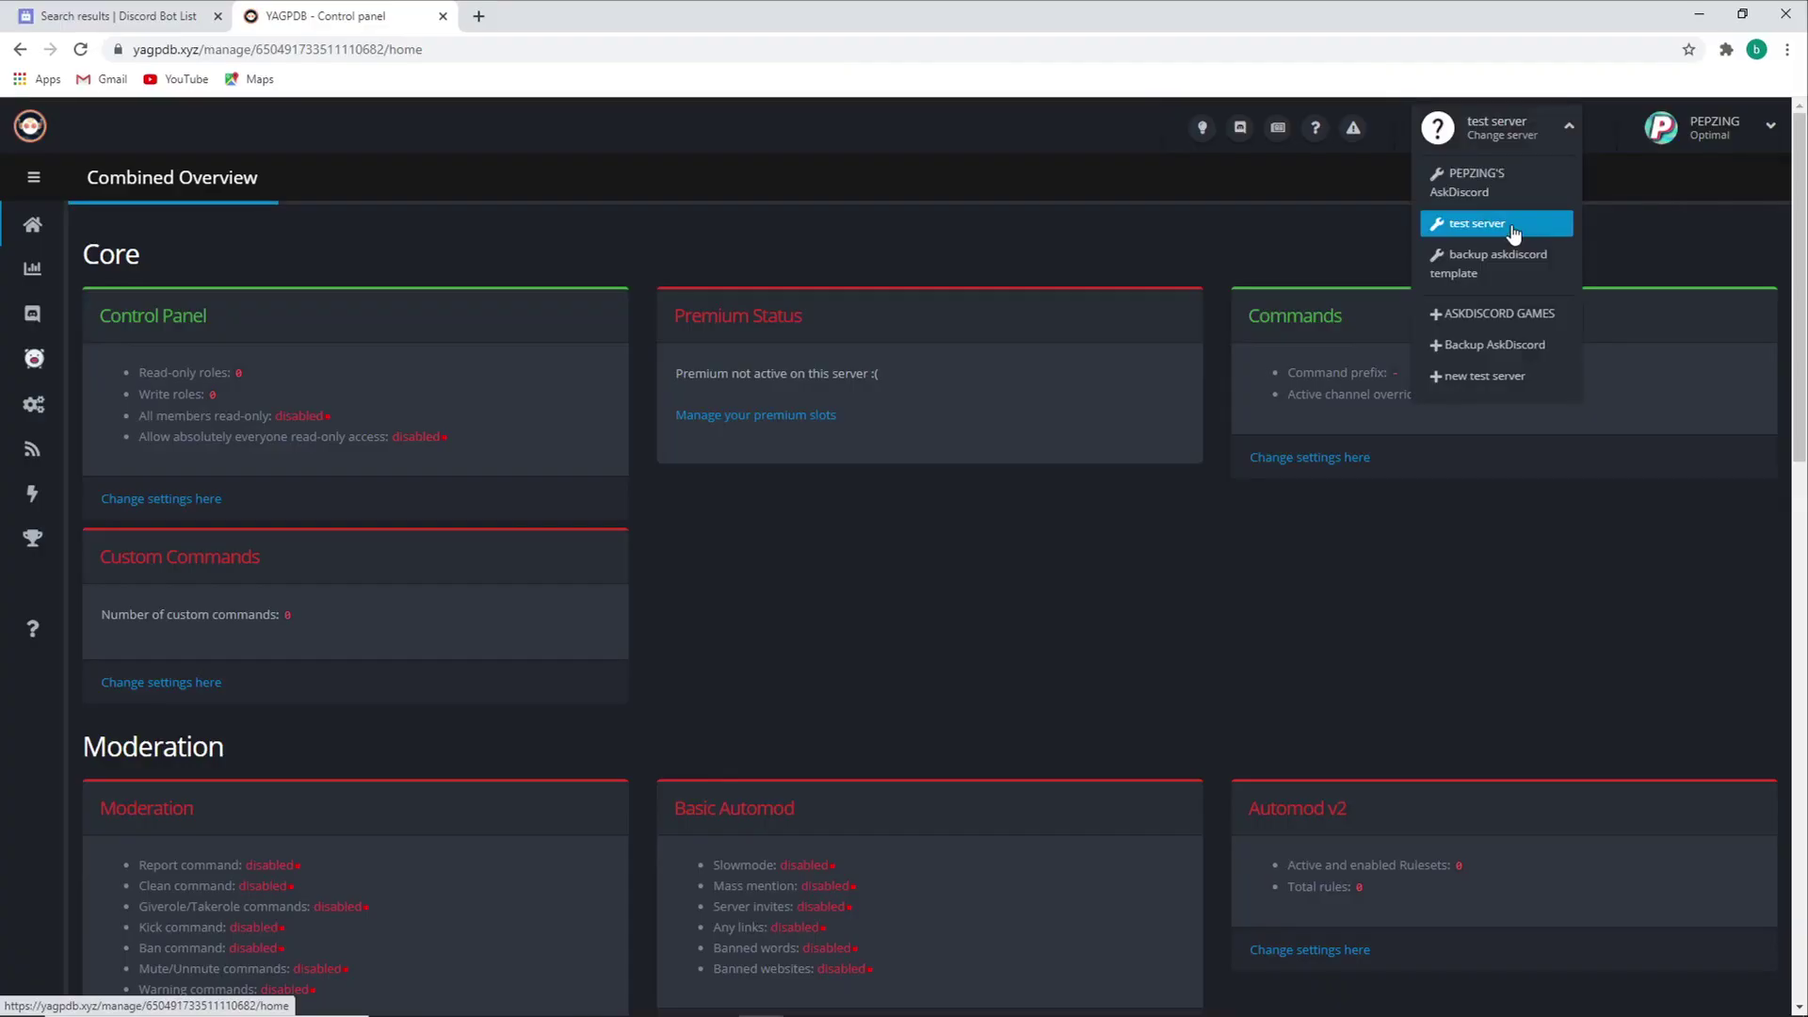
Select test server in YAGPDB's server dropdown to load its Combined Overview.
left_click(1514, 233)
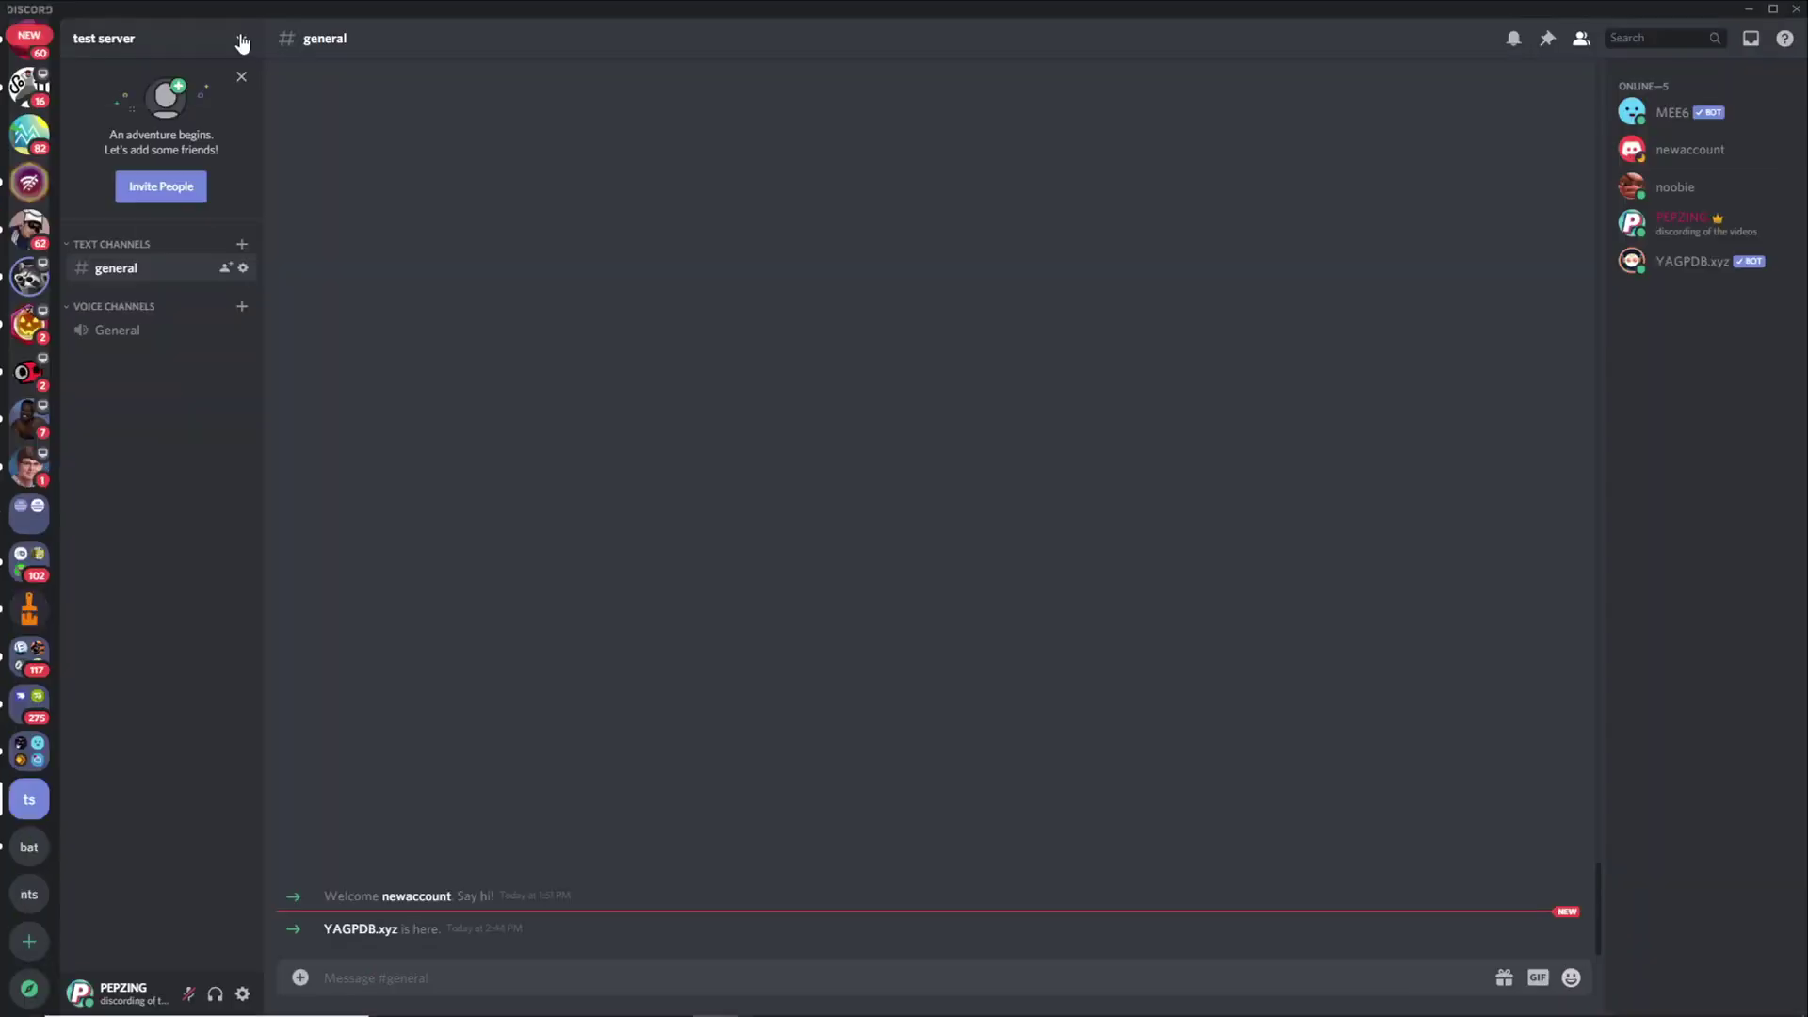
In Server Settings > Roles, drag the YAGPDB.xyz role directly below owner.
left_click(242, 43)
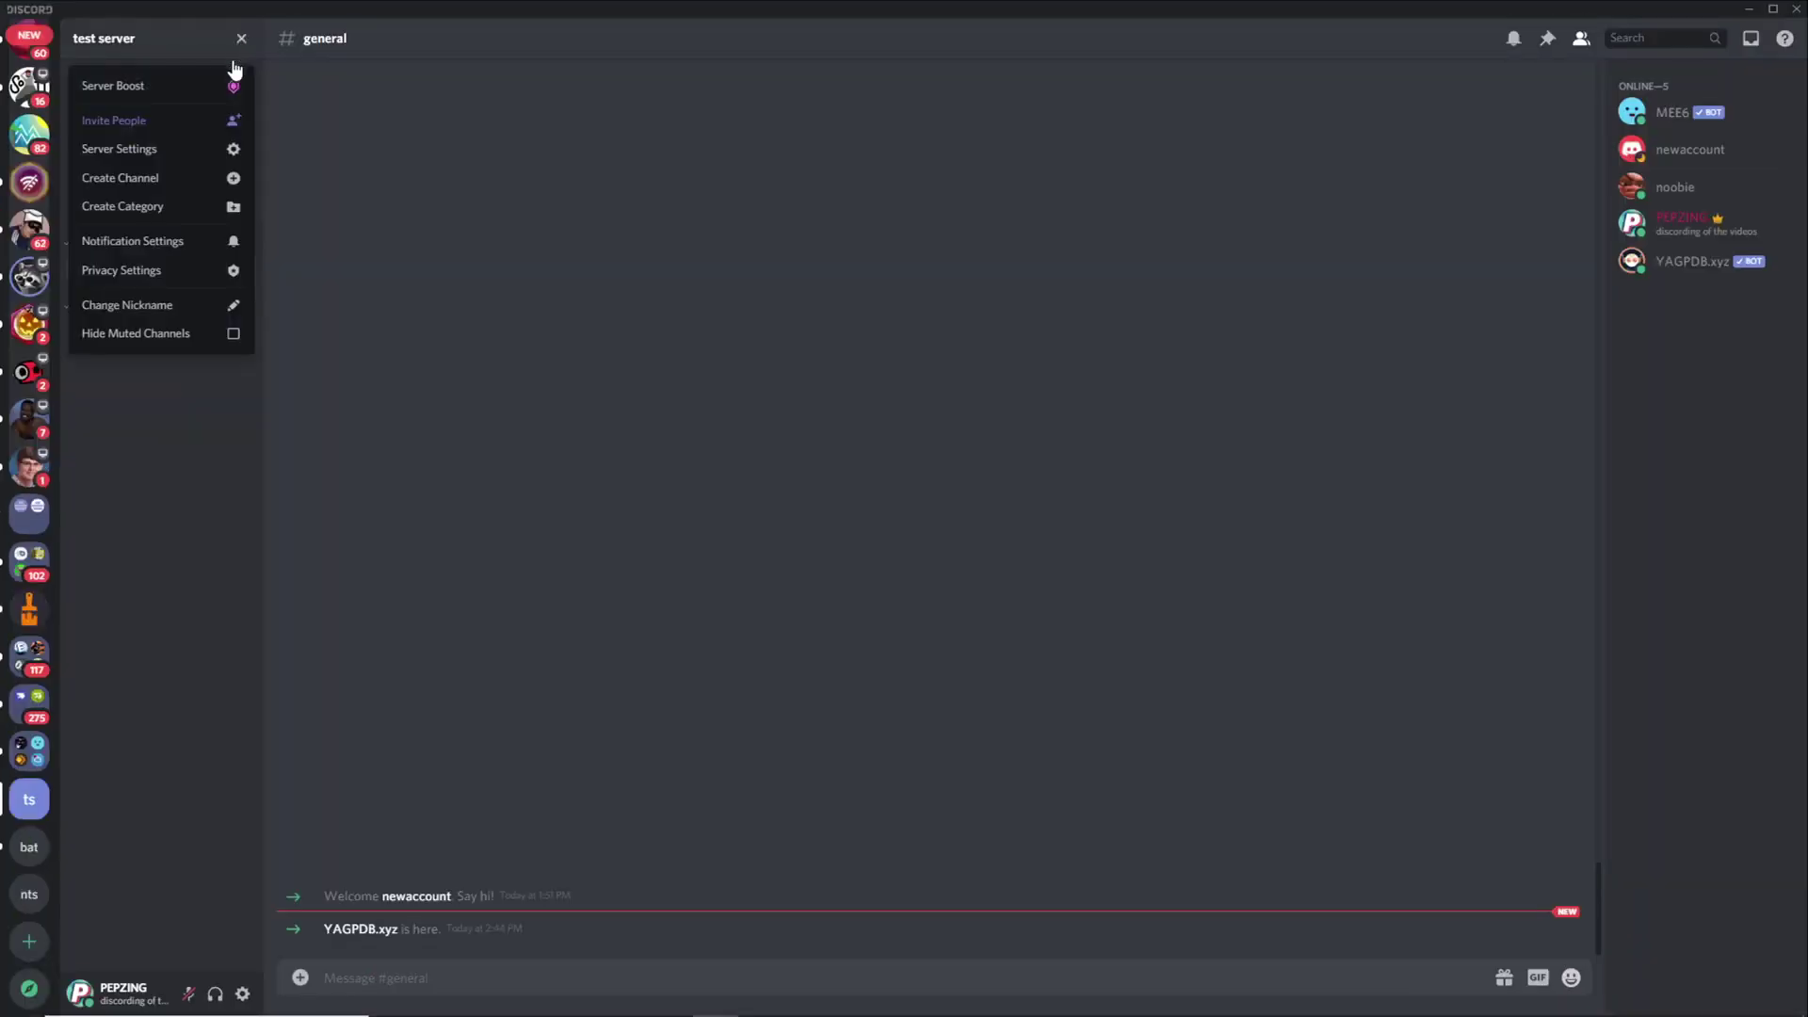
left_click(196, 148)
left_click(516, 131)
left_click(770, 240)
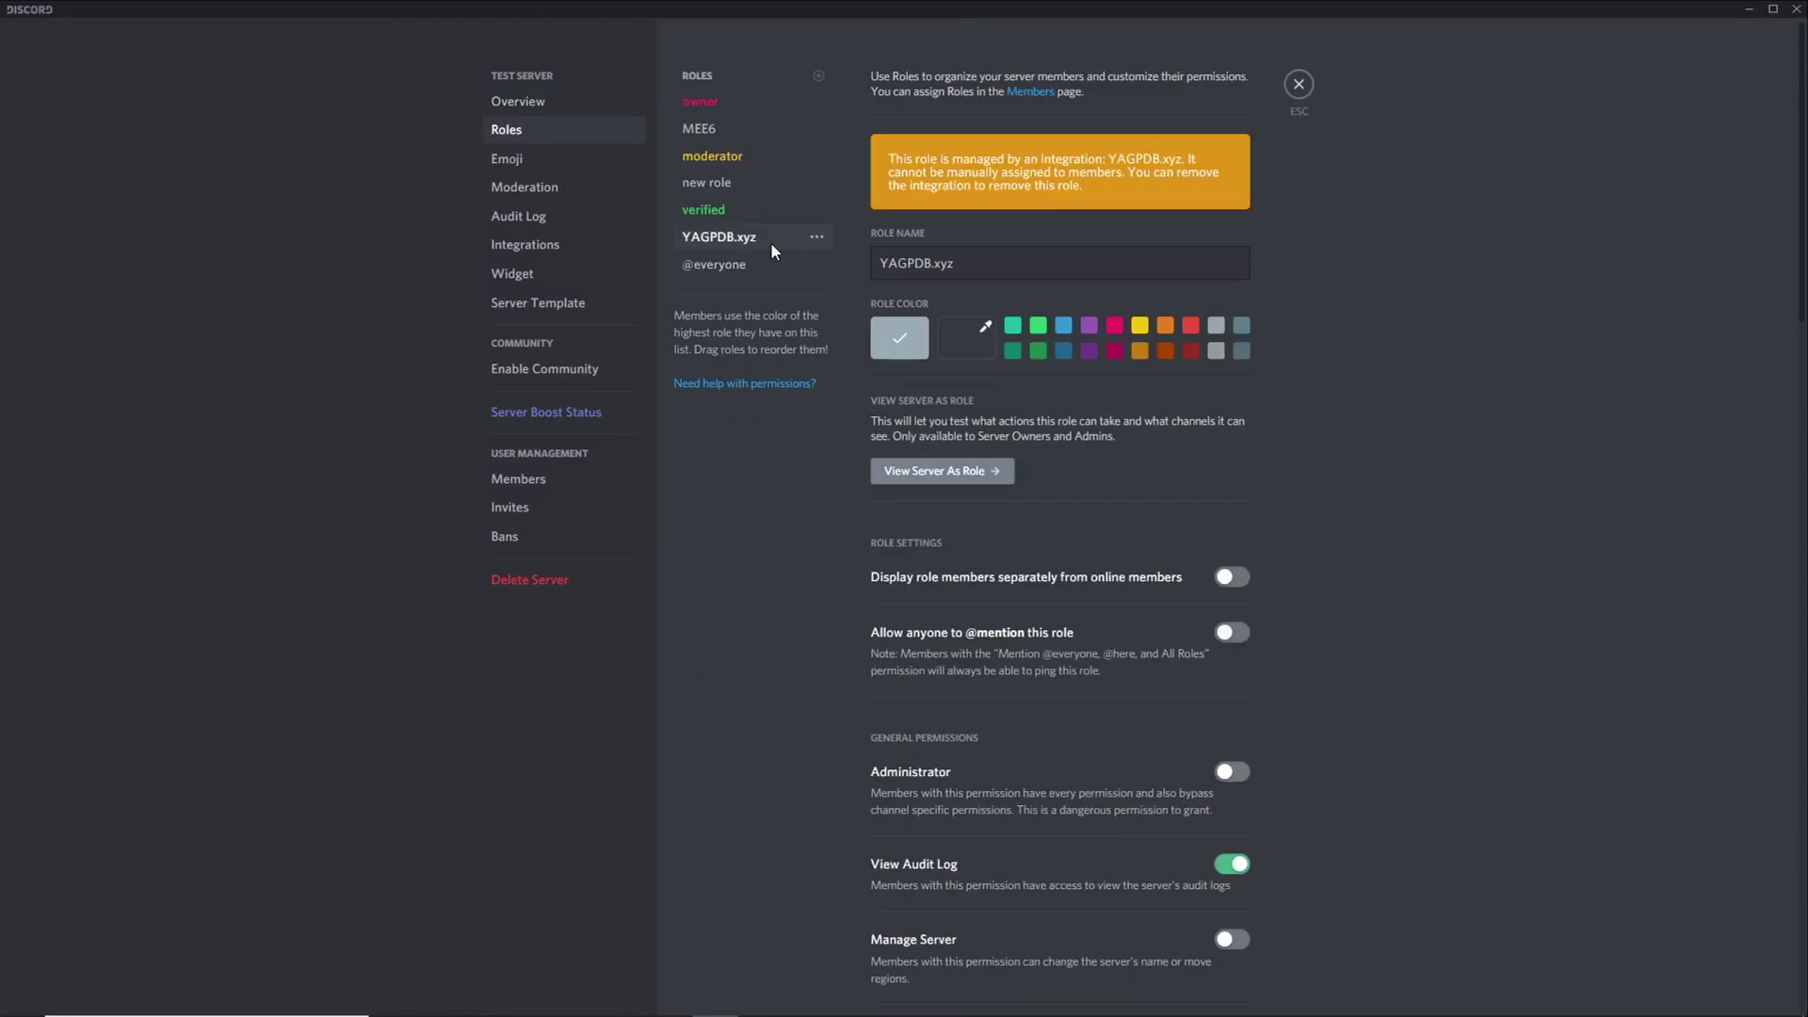
left_click_drag(744, 239, 742, 127)
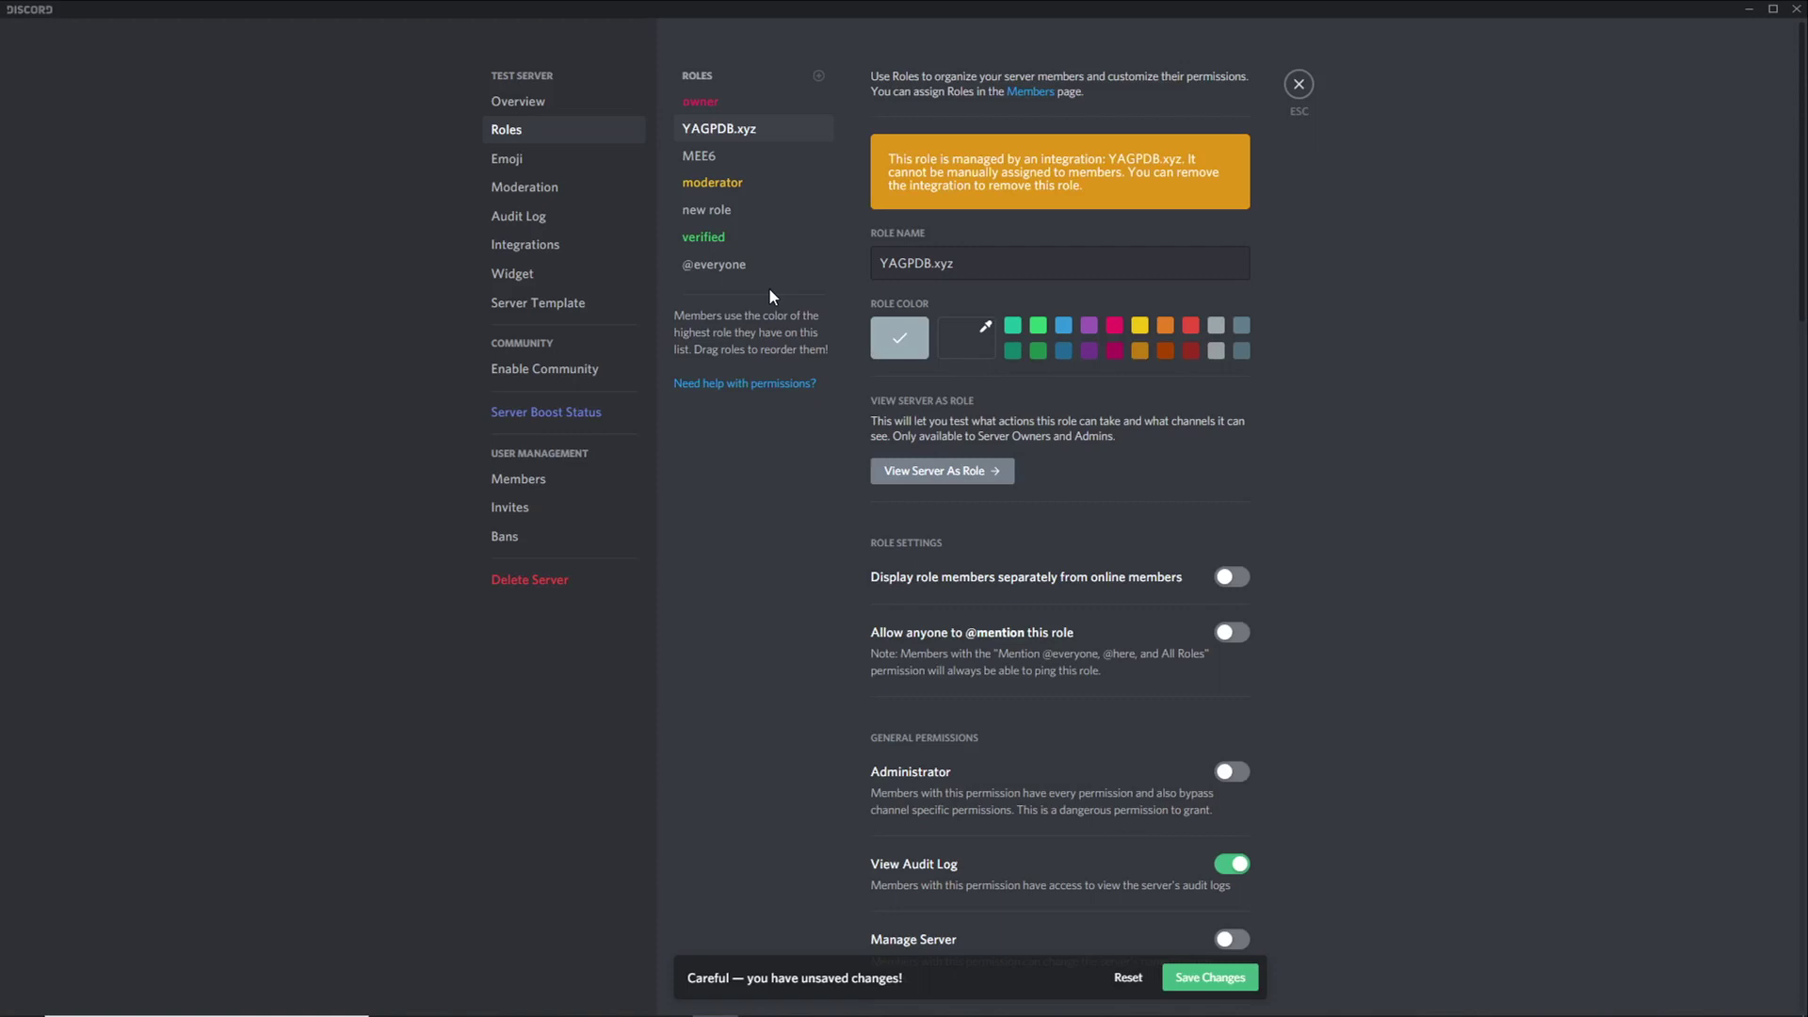
scroll(1273, 81, "down", 10)
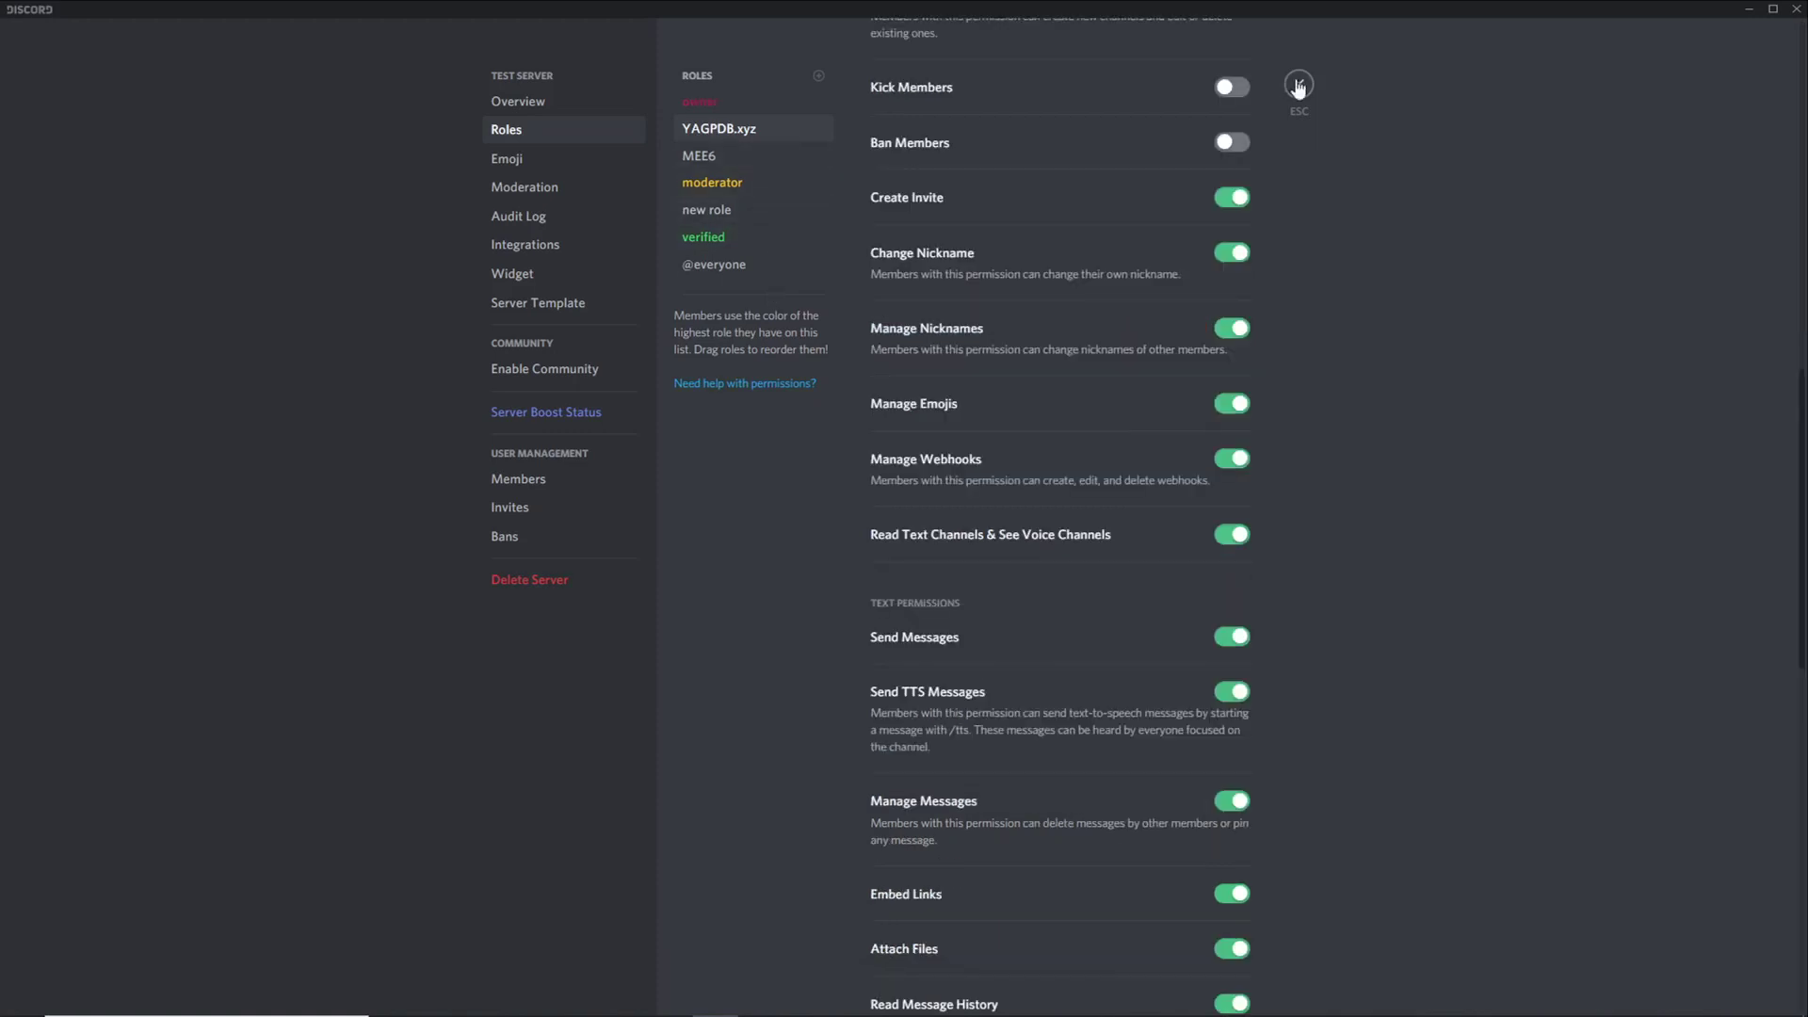
left_click(1298, 83)
right_click(162, 393)
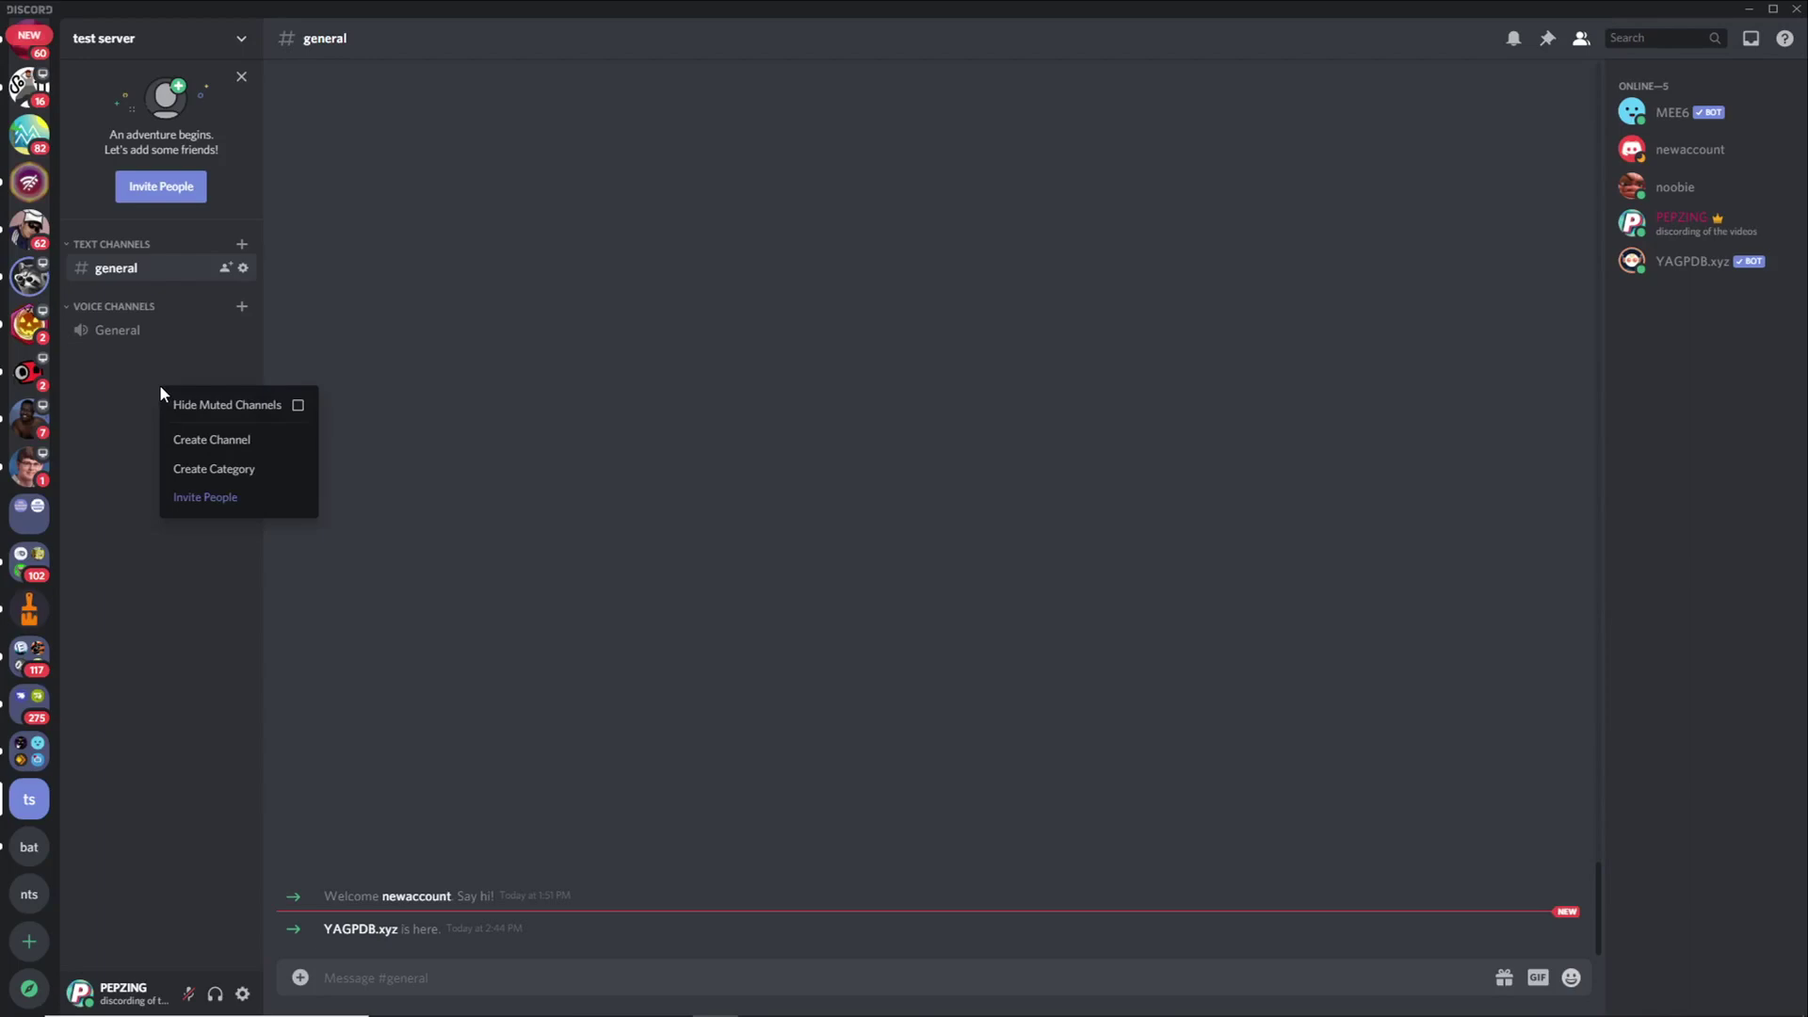
Create a new category named 'MODMAIL TICKETS IN ACTION' in test server.
left_click(187, 471)
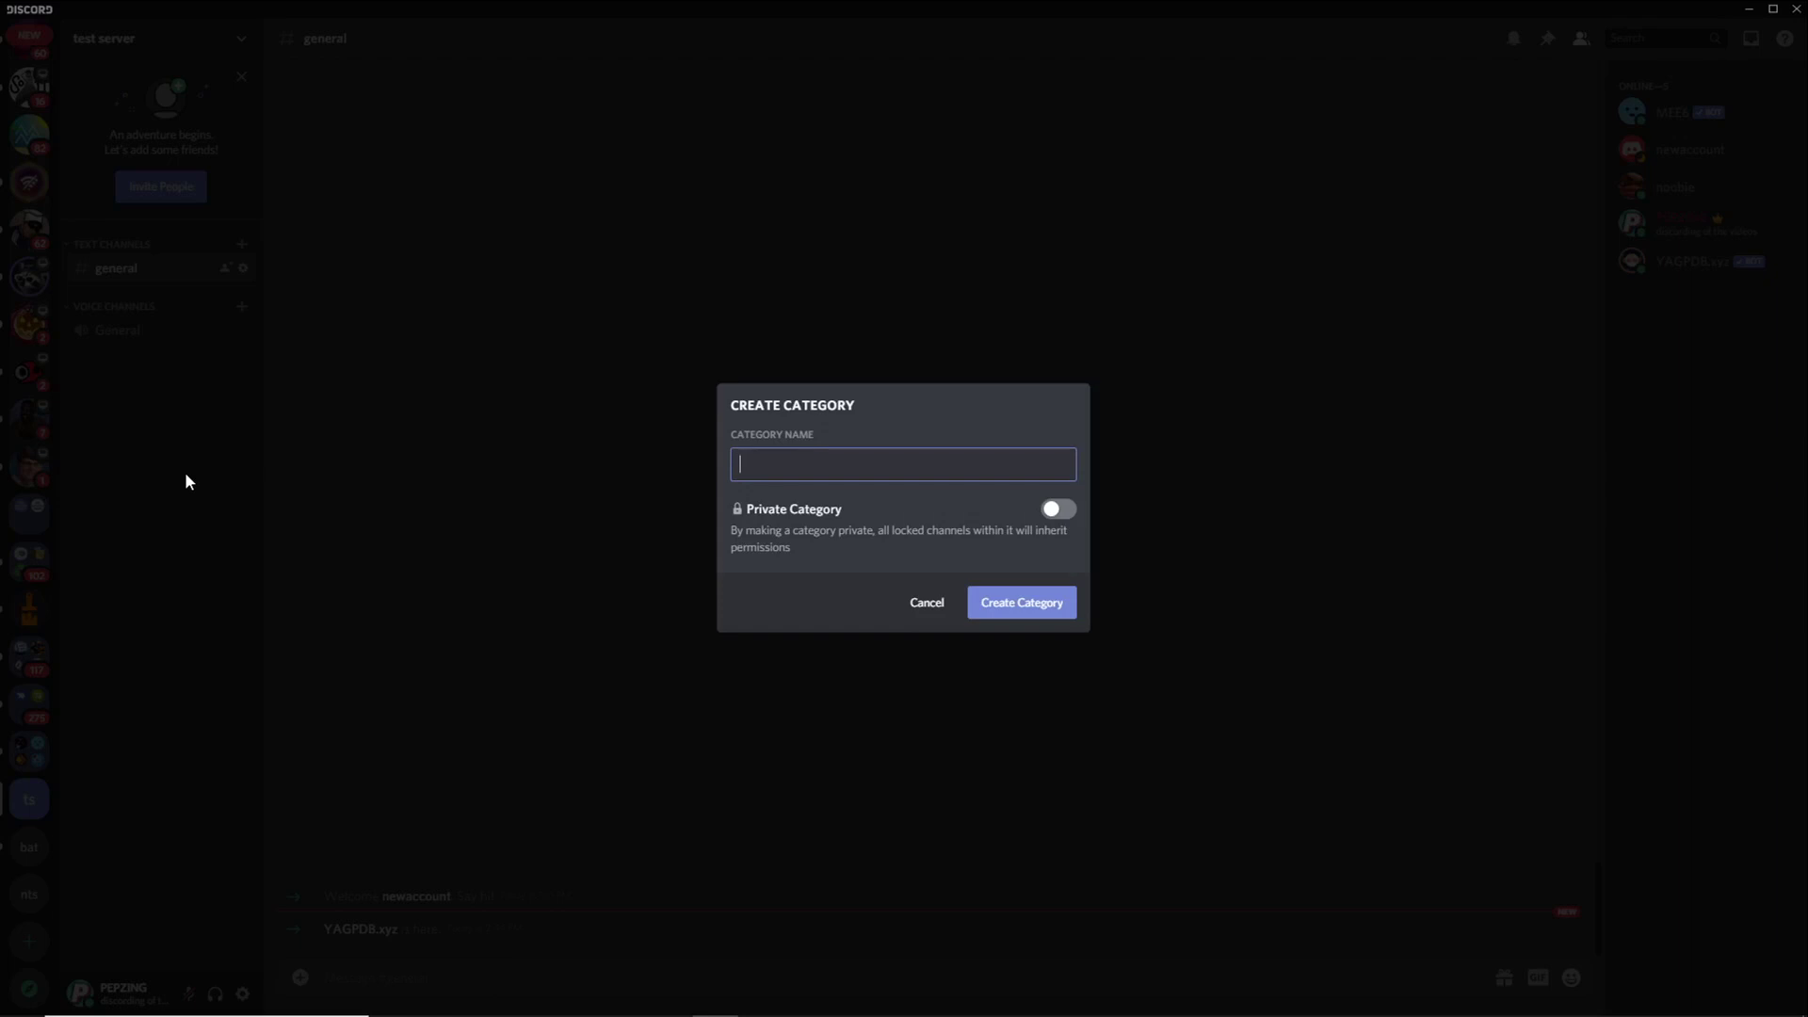
type("modmail tickets in action")
key("Return")
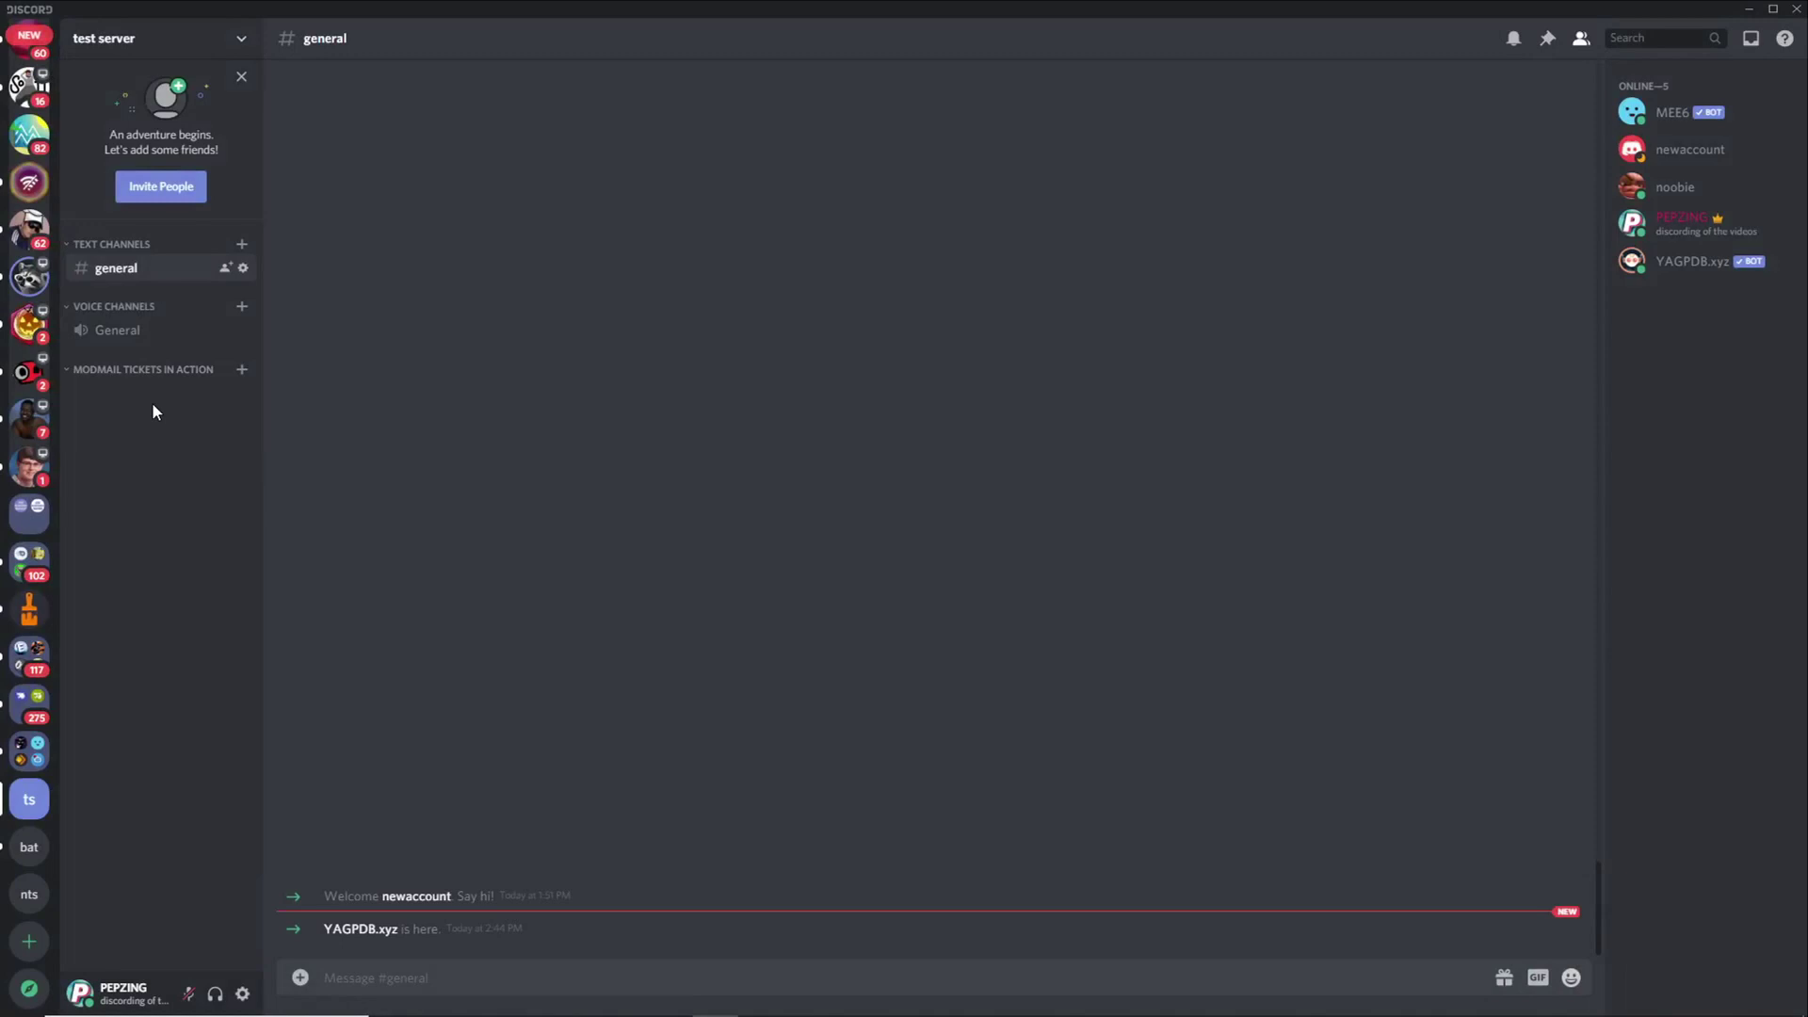
left_click(239, 42)
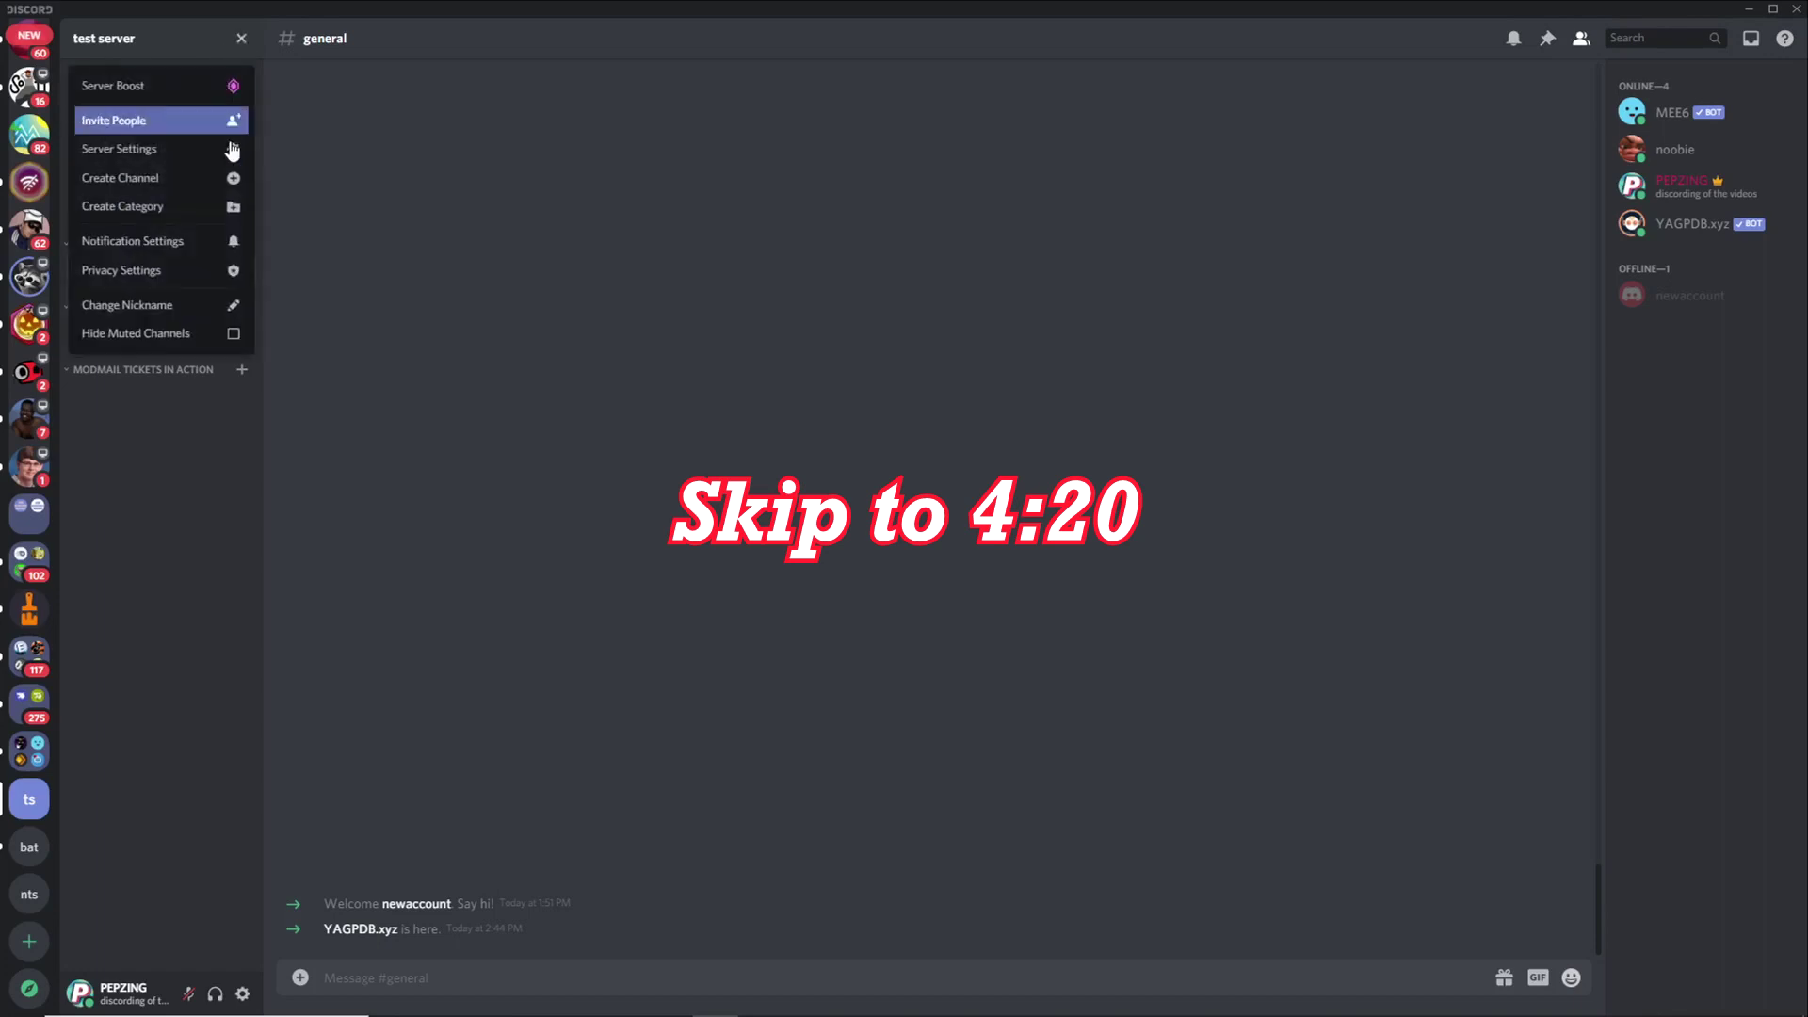
left_click(167, 149)
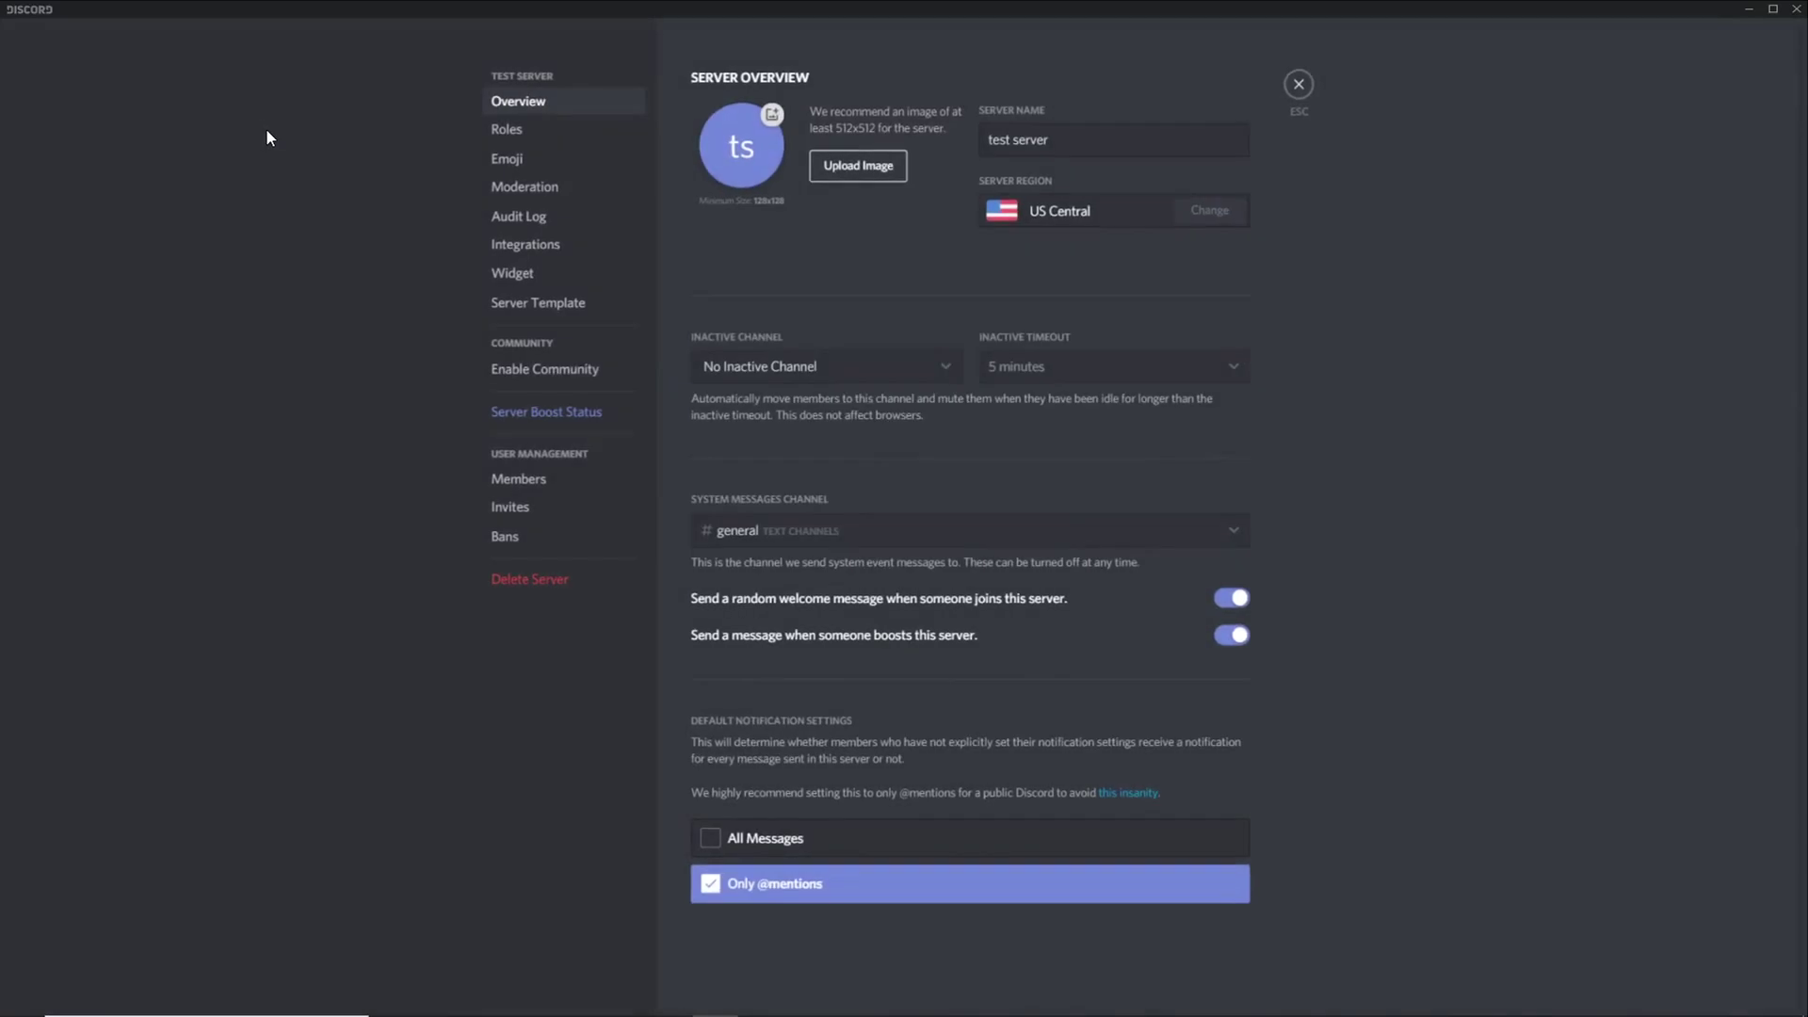
left_click(533, 132)
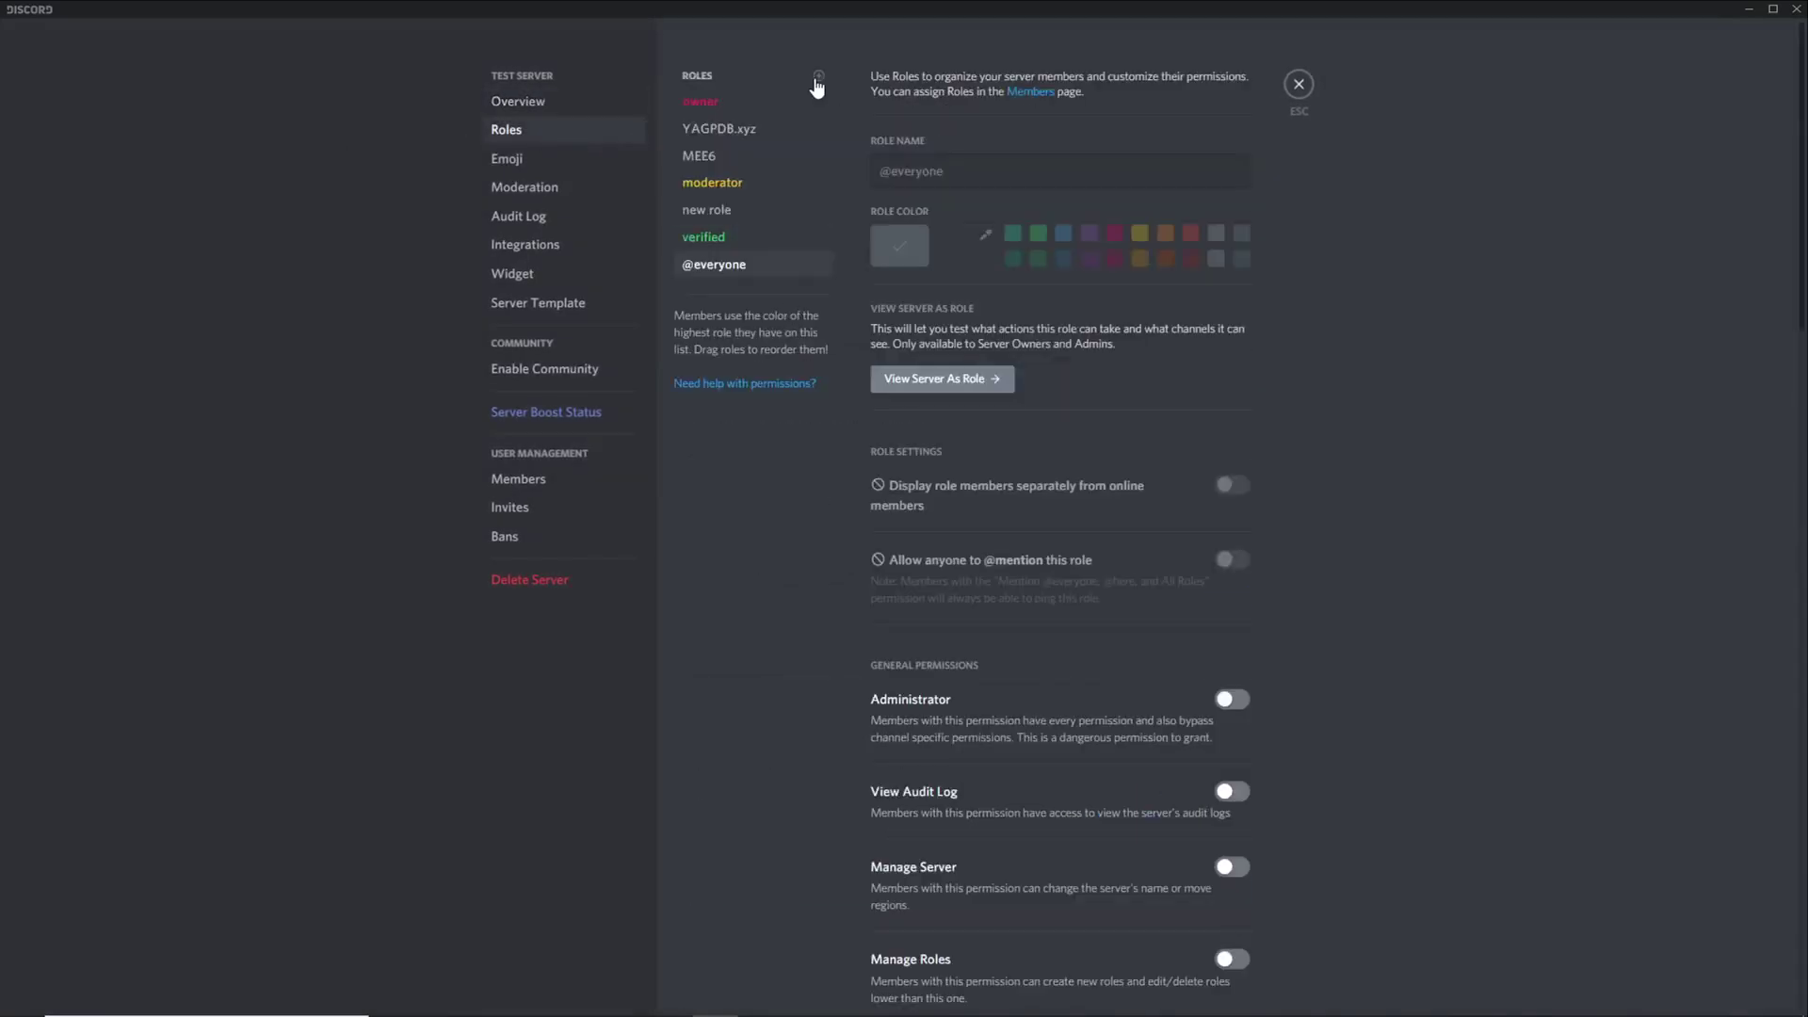
left_click(733, 209)
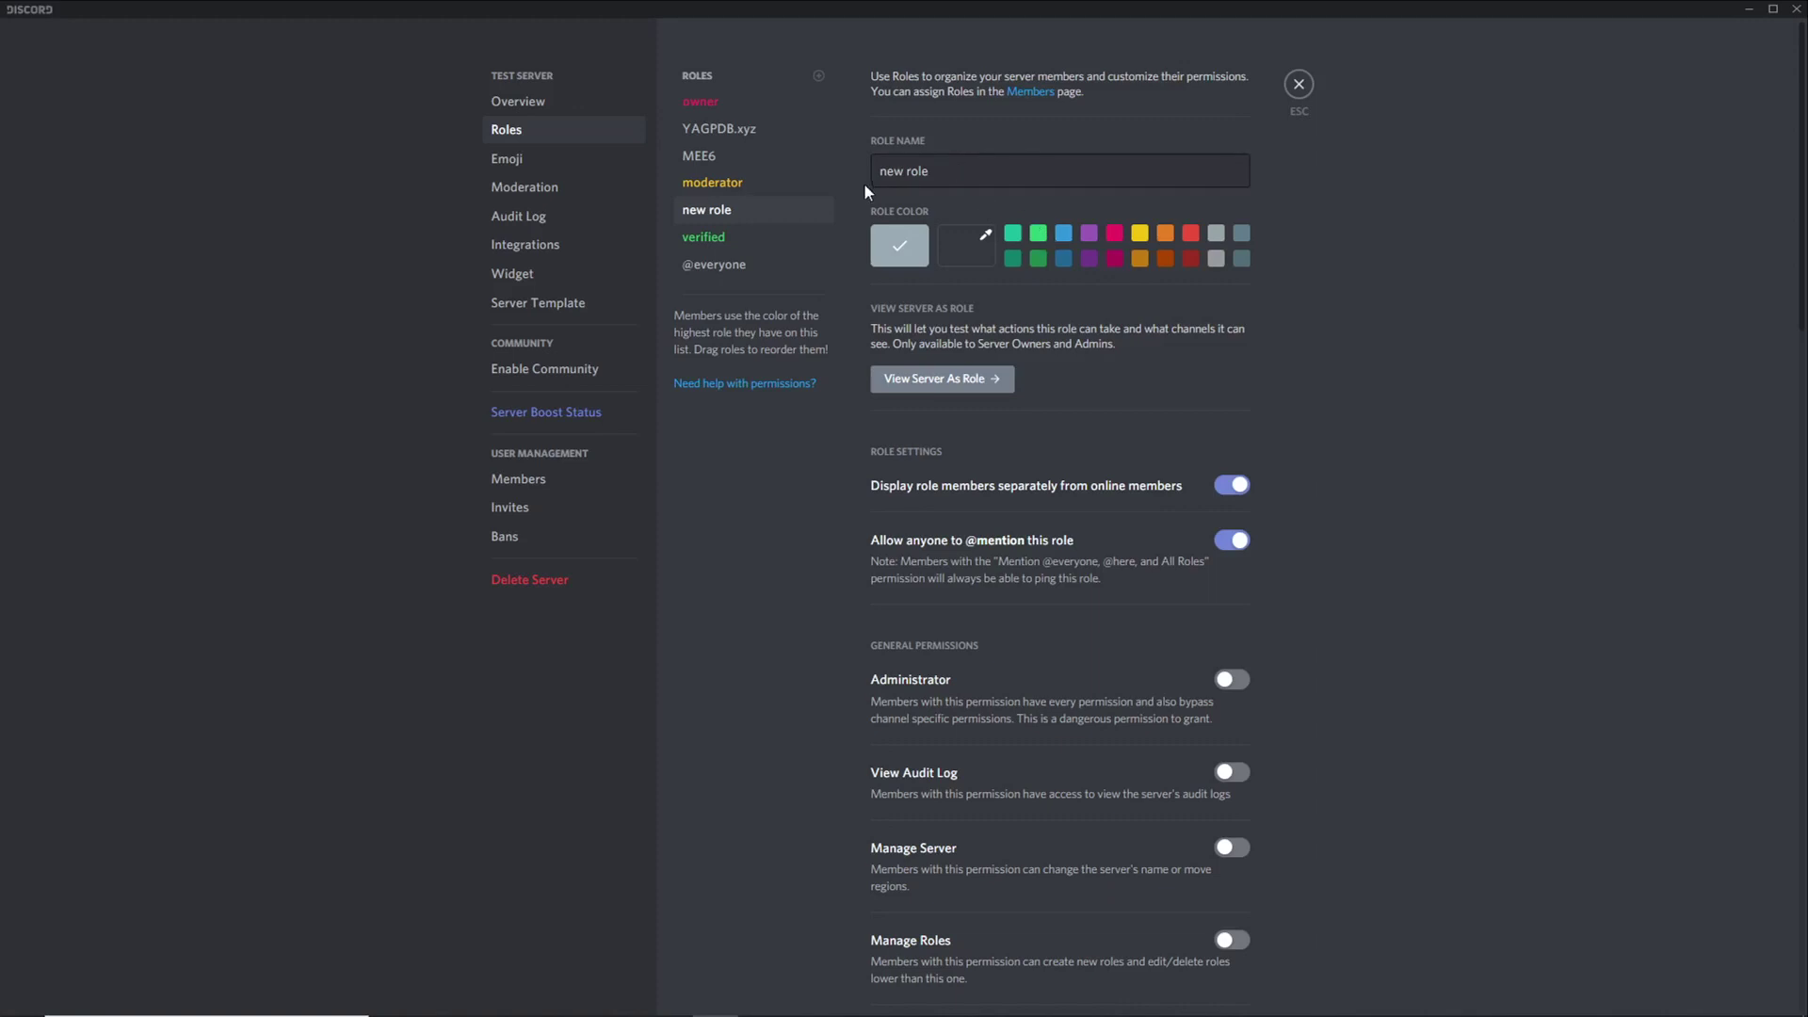
left_click(712, 182)
scroll(1332, 347, "down", 5)
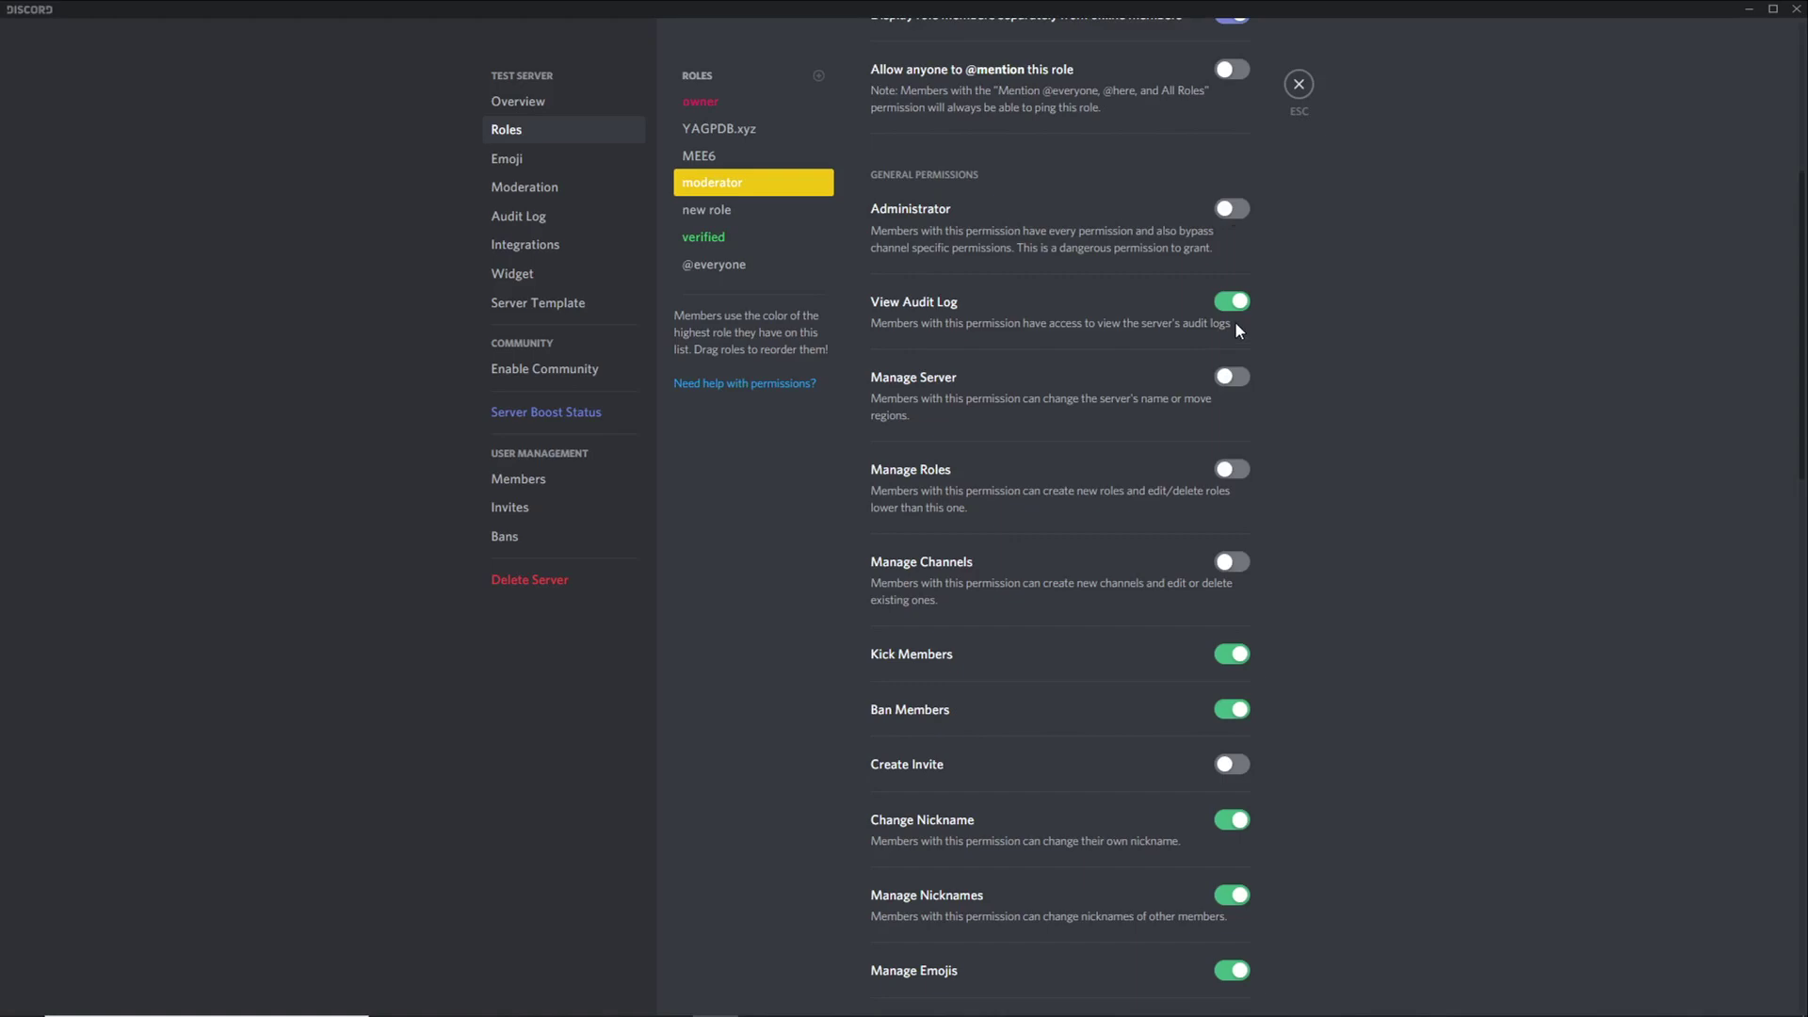
scroll(1255, 650, "down", 5)
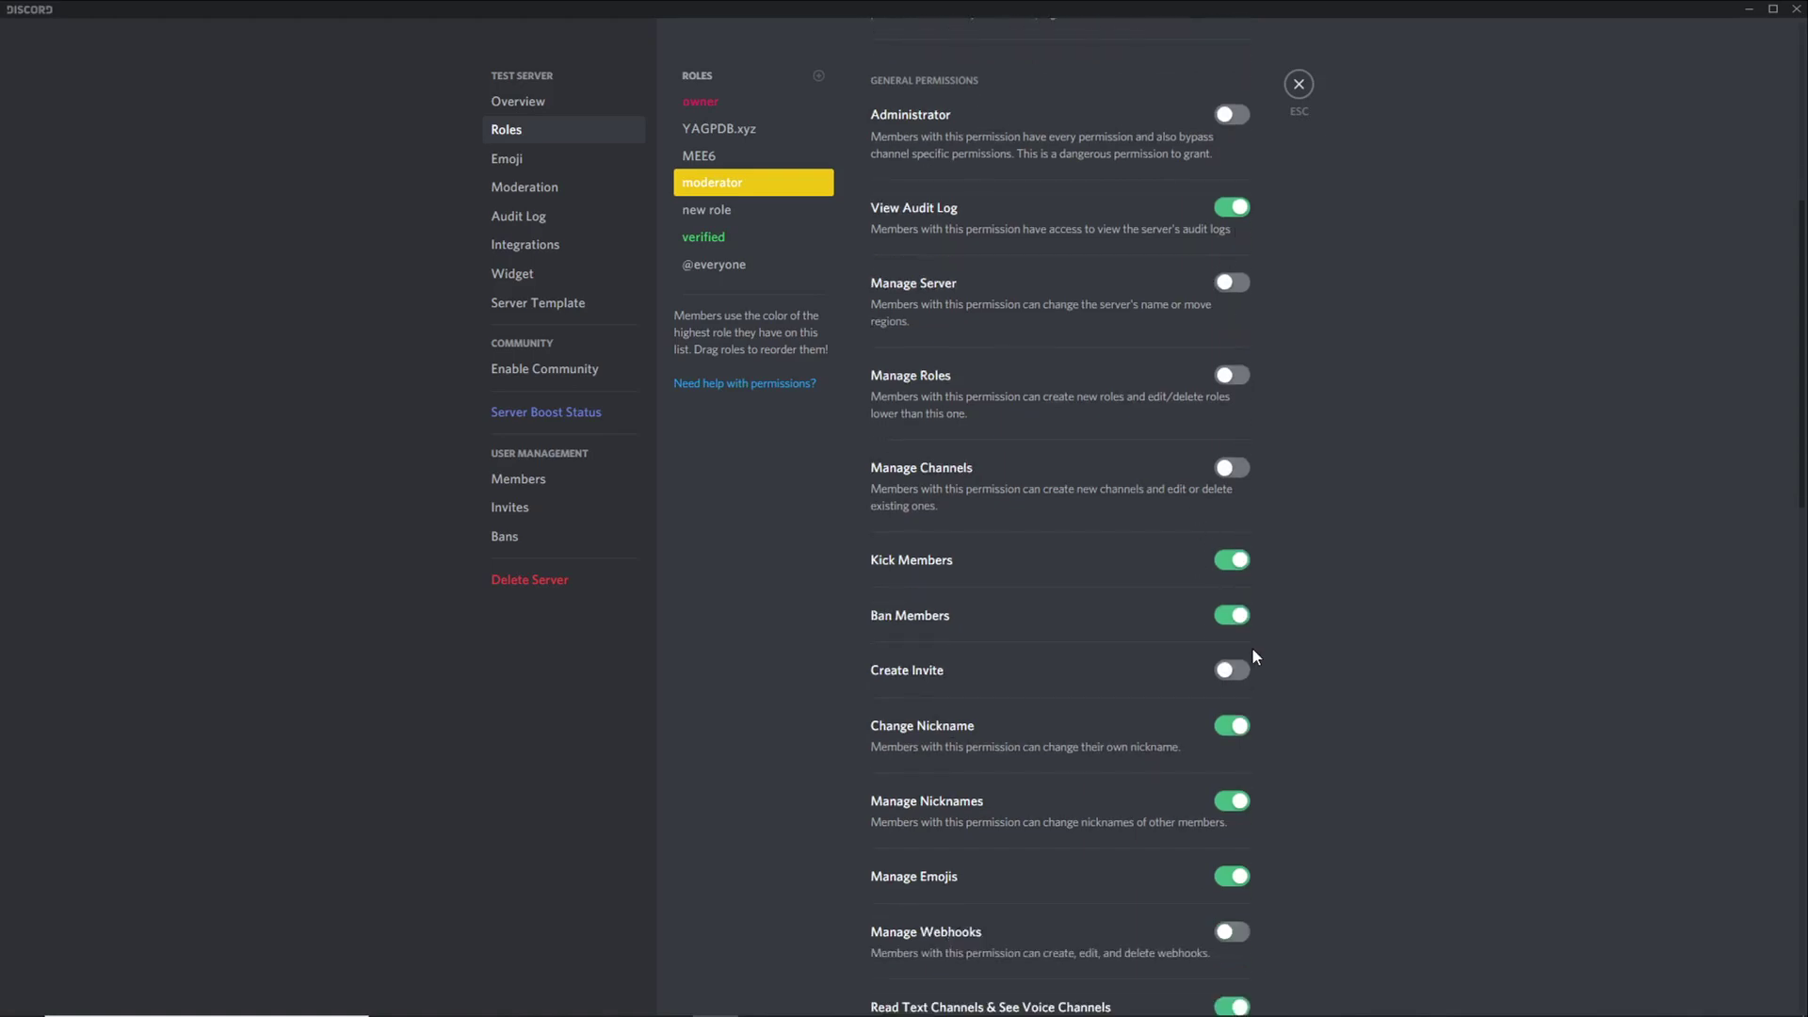
scroll(1252, 646, "down", 1)
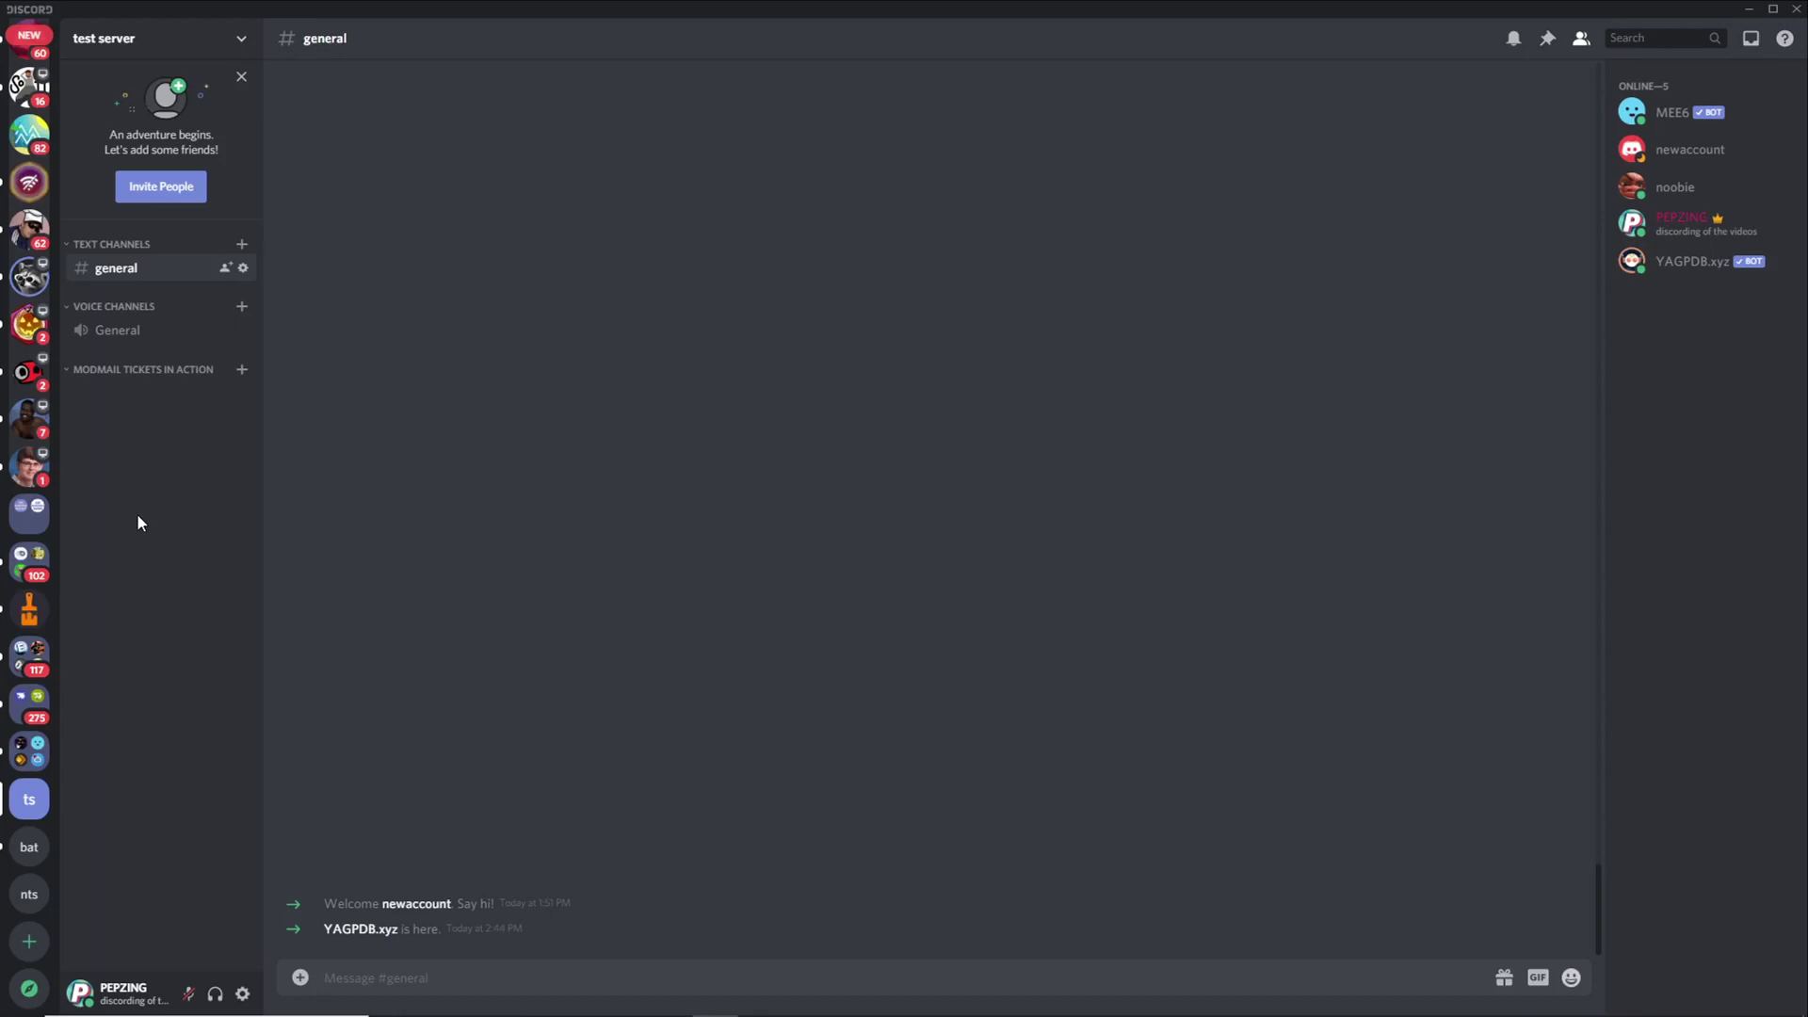
Create a private 'staff' category with access for the moderator role.
right_click(154, 434)
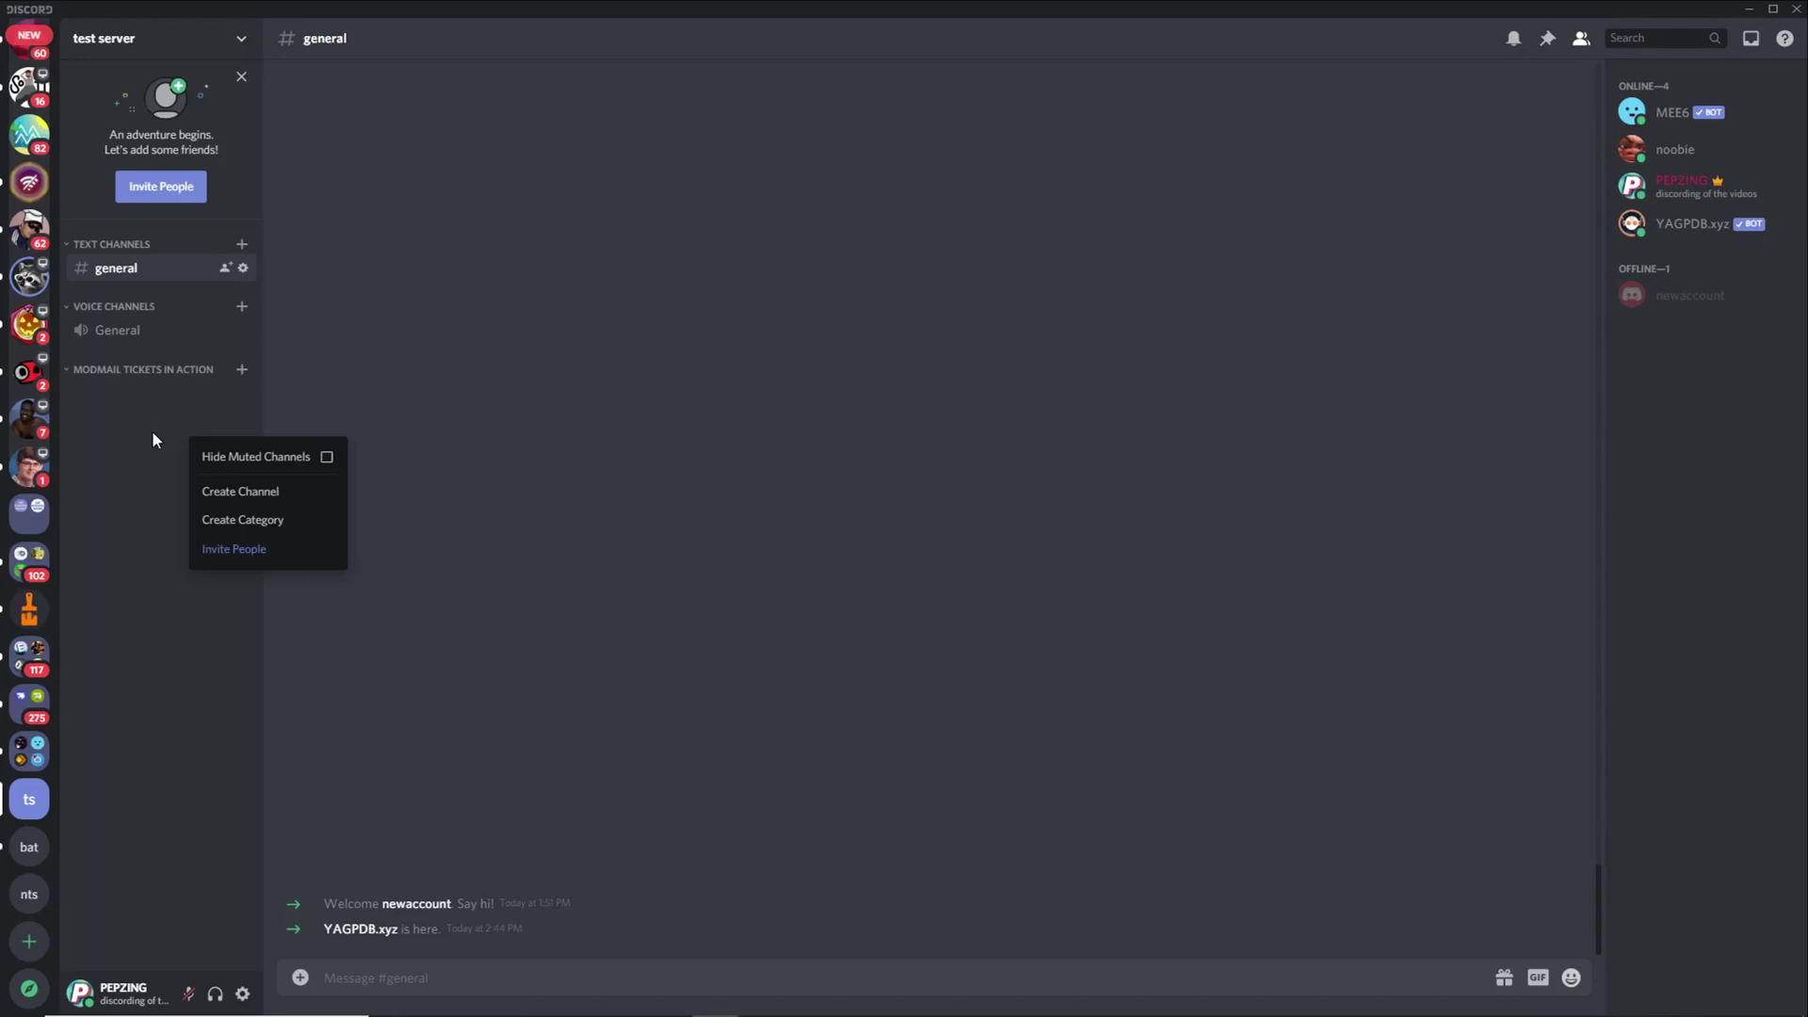
right_click(153, 434)
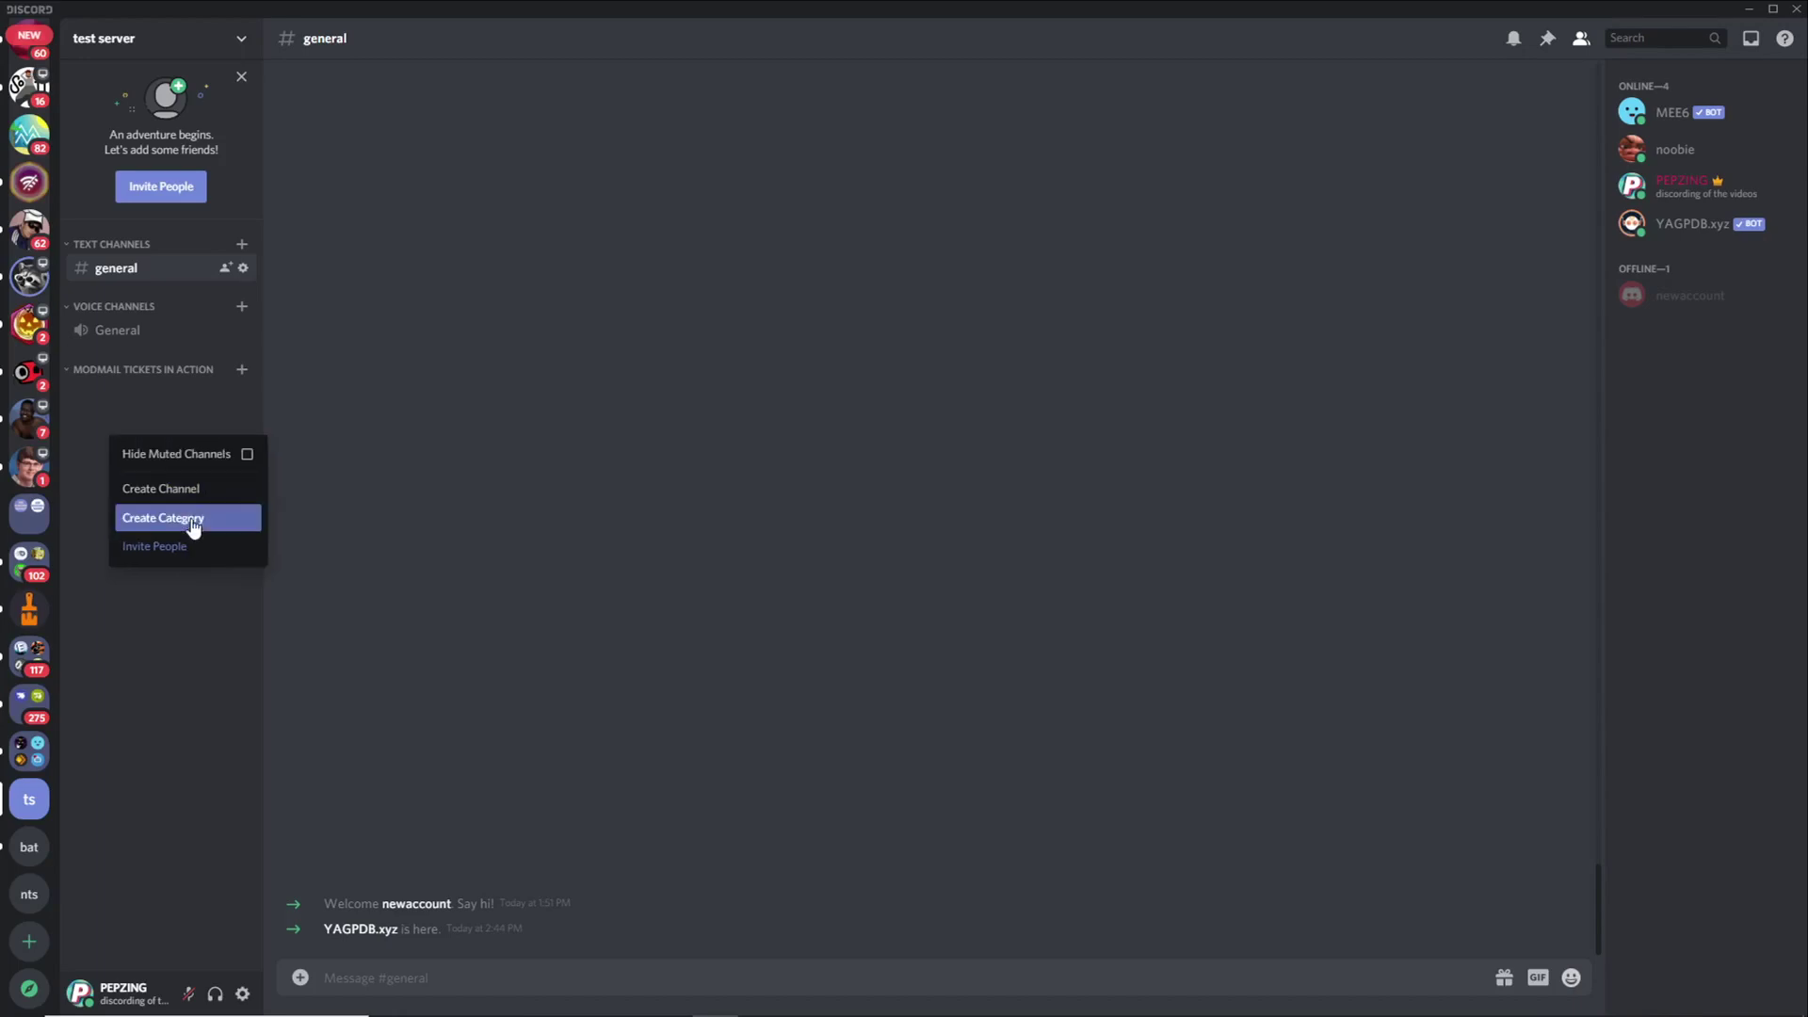
left_click(181, 516)
type("staff")
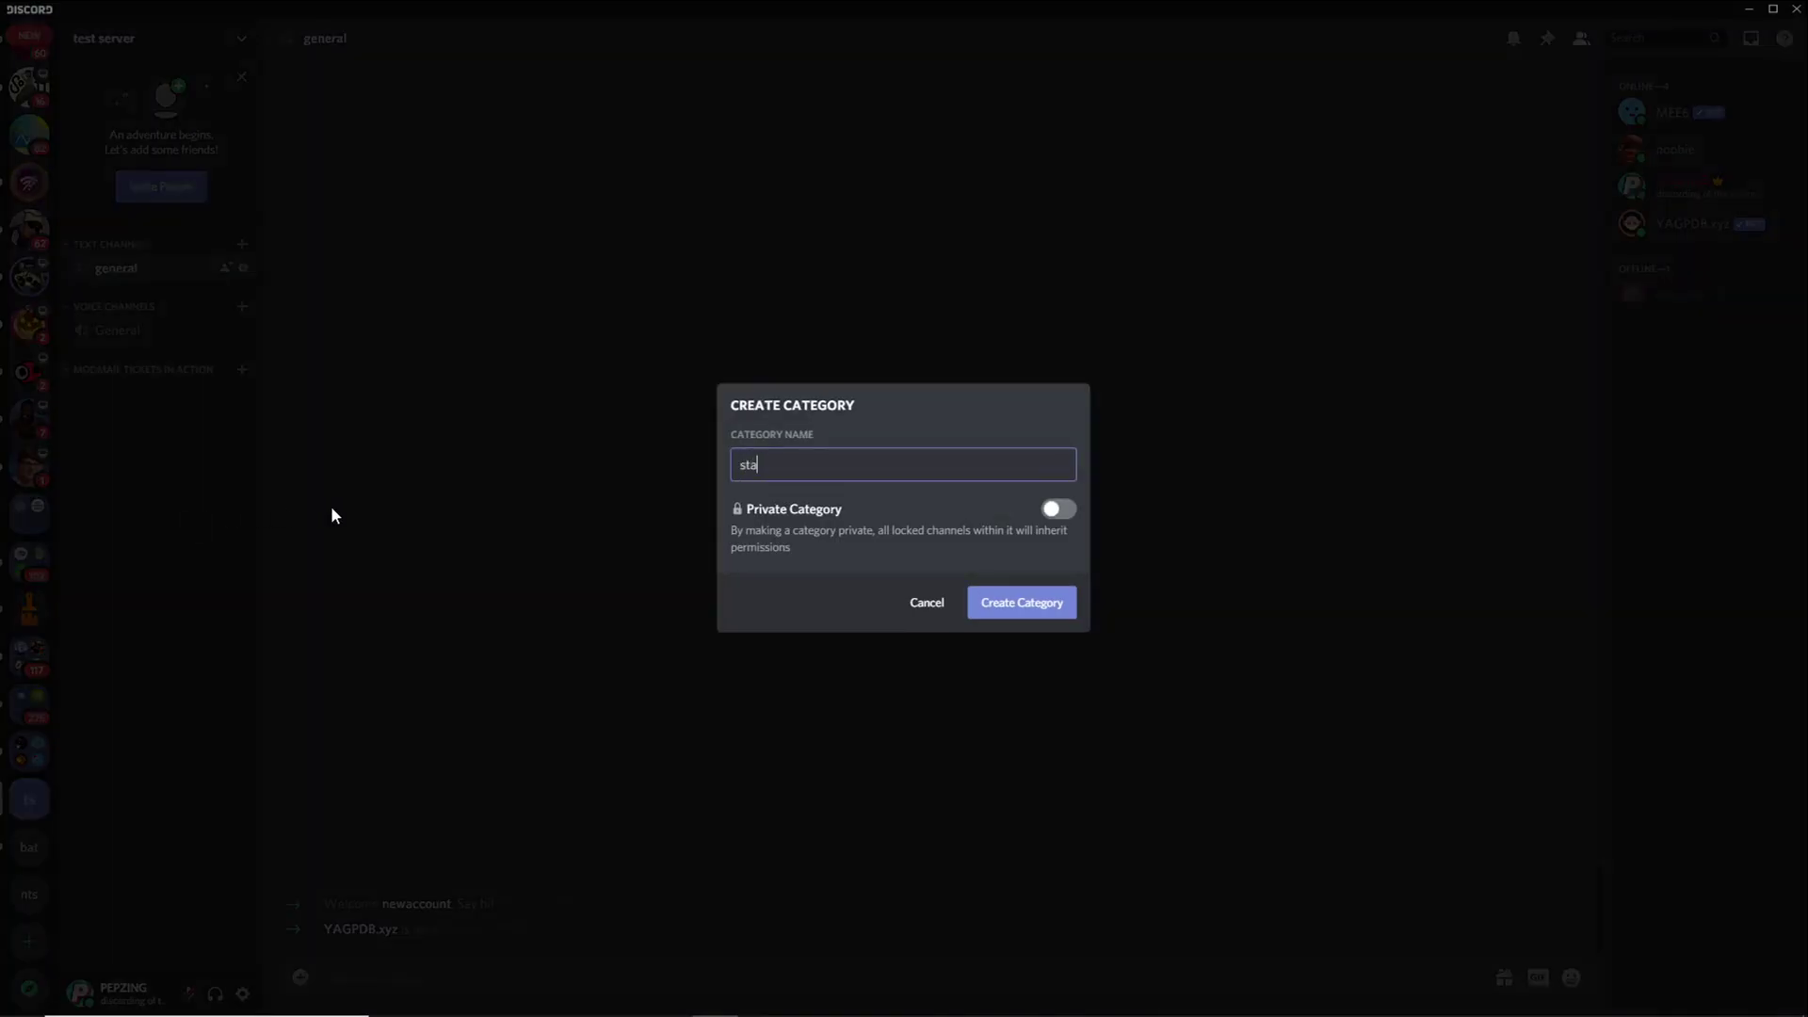
left_click(1056, 509)
left_click(1055, 469)
left_click(1056, 626)
left_click(1055, 764)
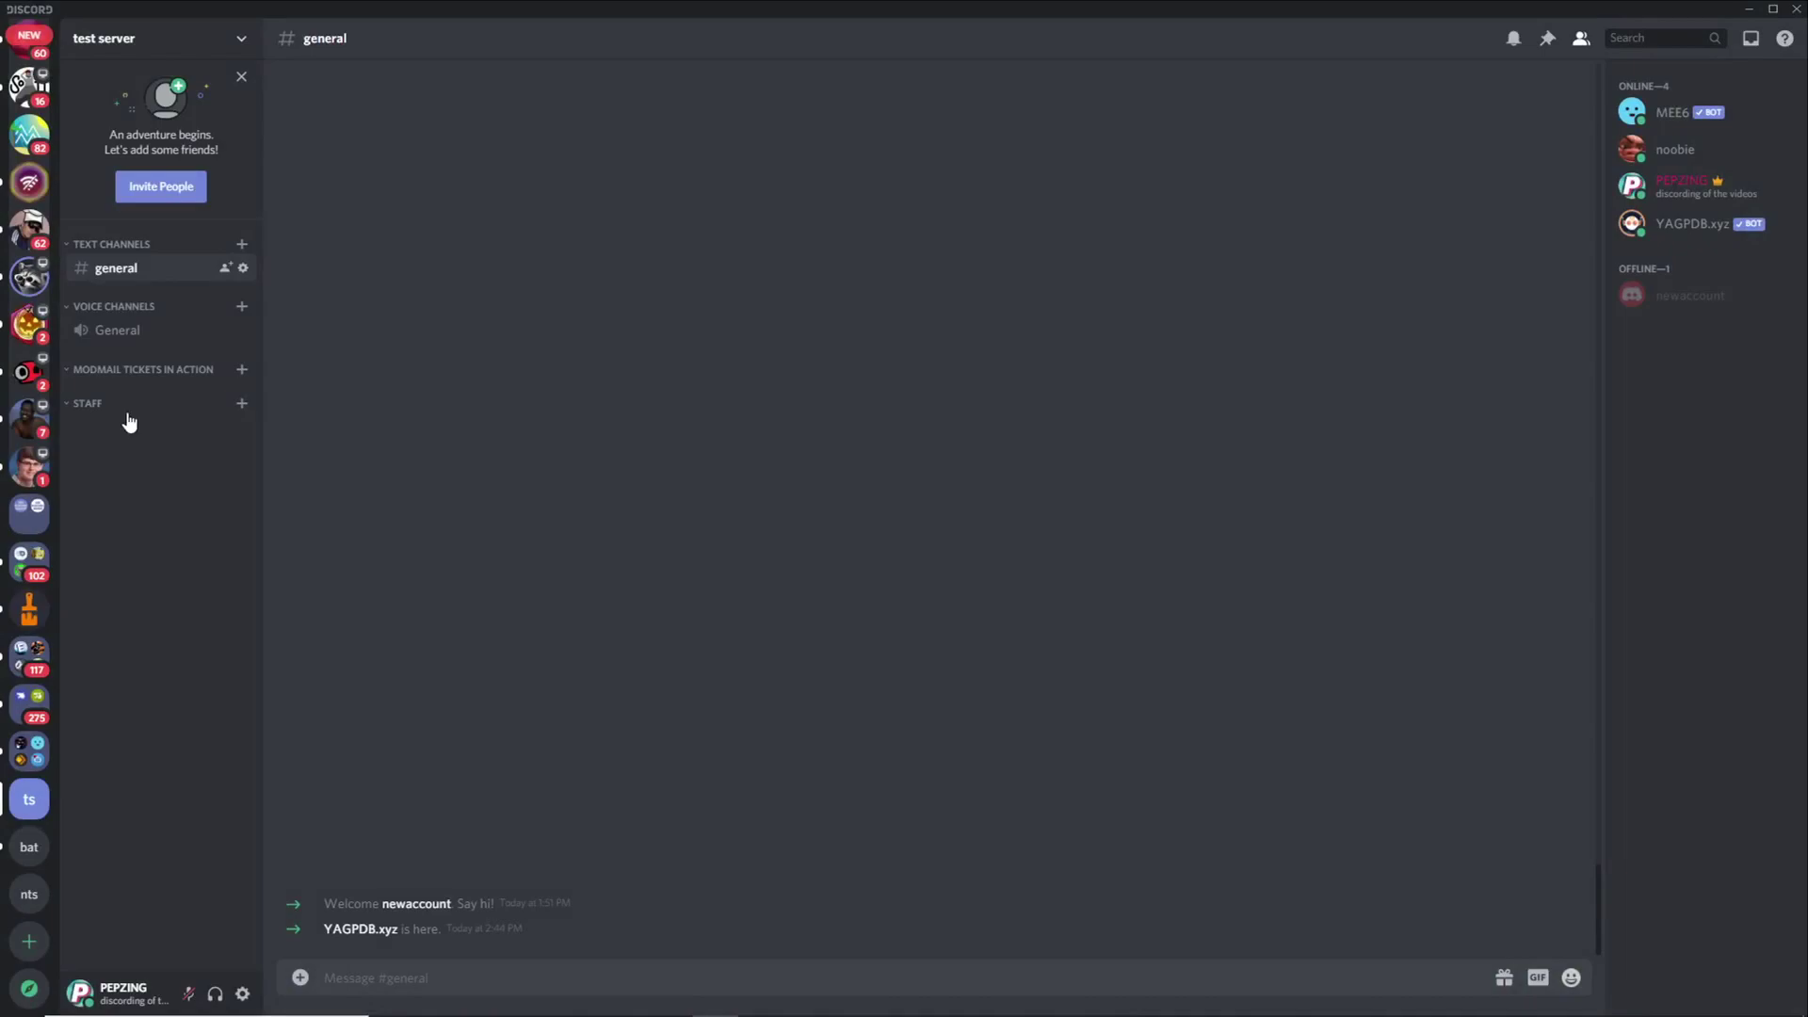
Add a modmail-logs text channel inside STAFF and view the moderator role's channel permissions.
left_click(242, 403)
type("modmail-logs")
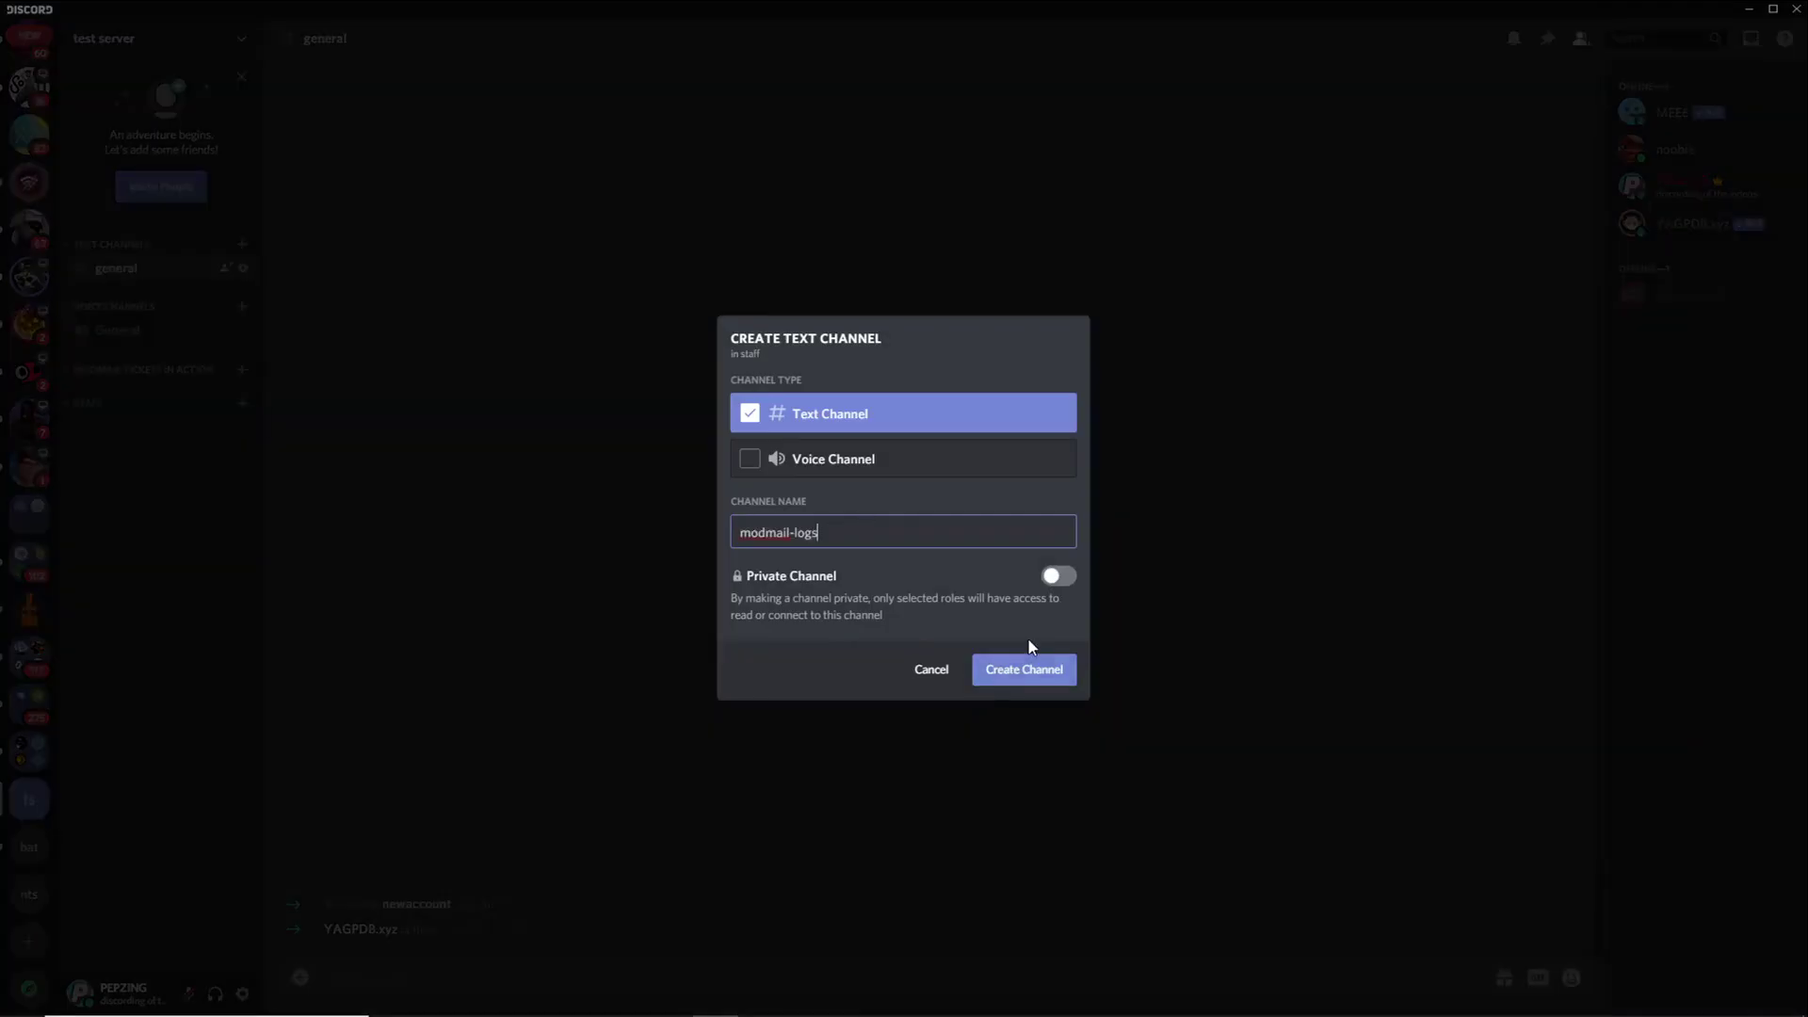
left_click(1048, 684)
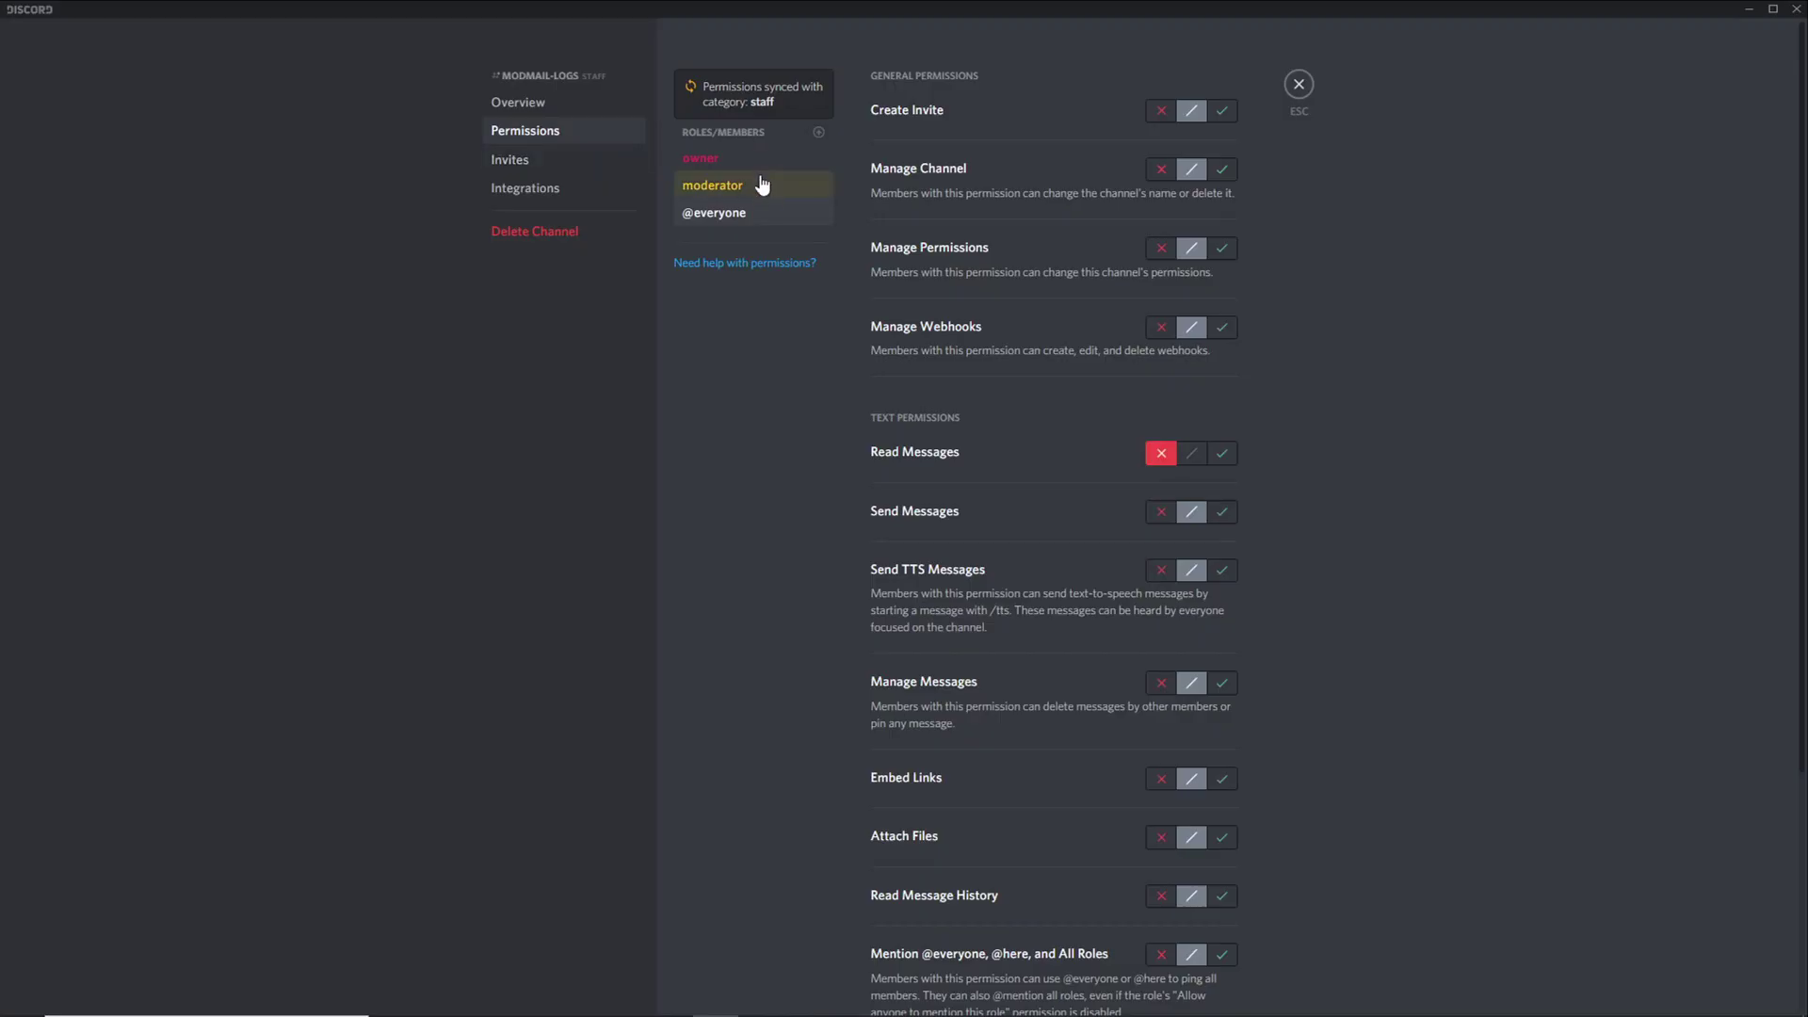
left_click(763, 185)
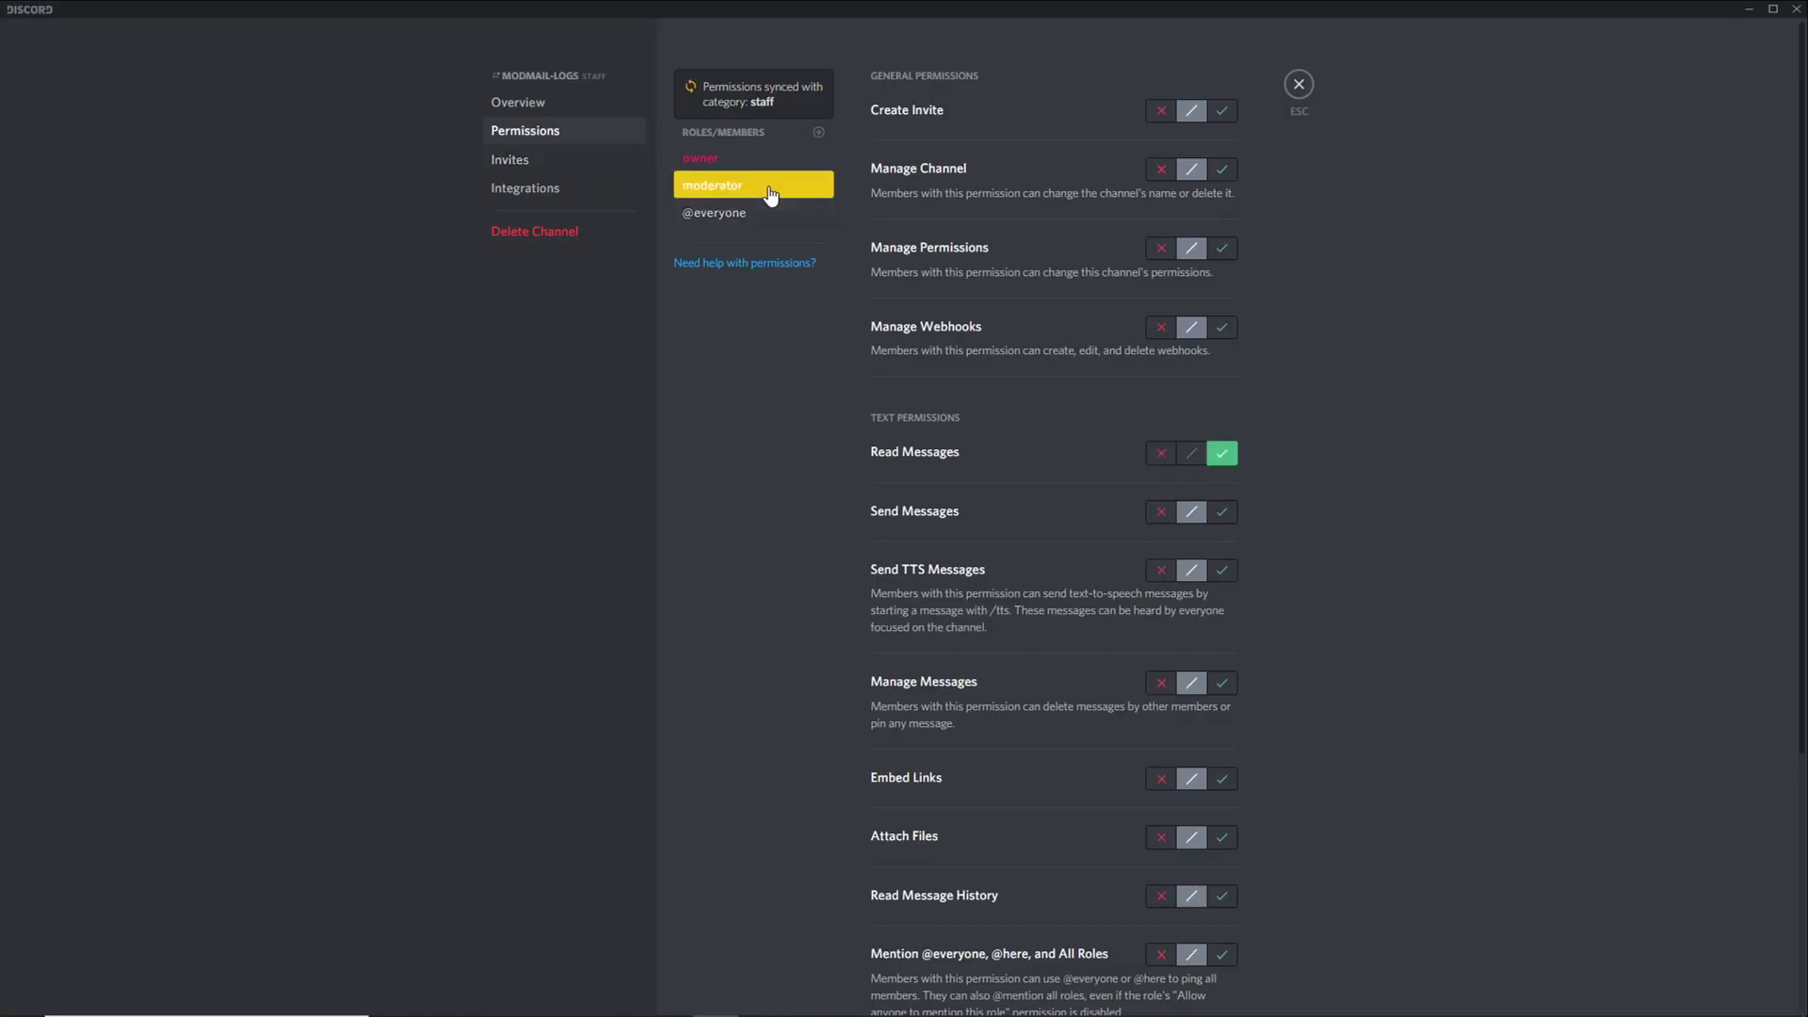
Allow YAGPDB.xyz to read, send, embed links, attach files and read history in #modmail-logs.
left_click(818, 133)
scroll(767, 303, "down", 3)
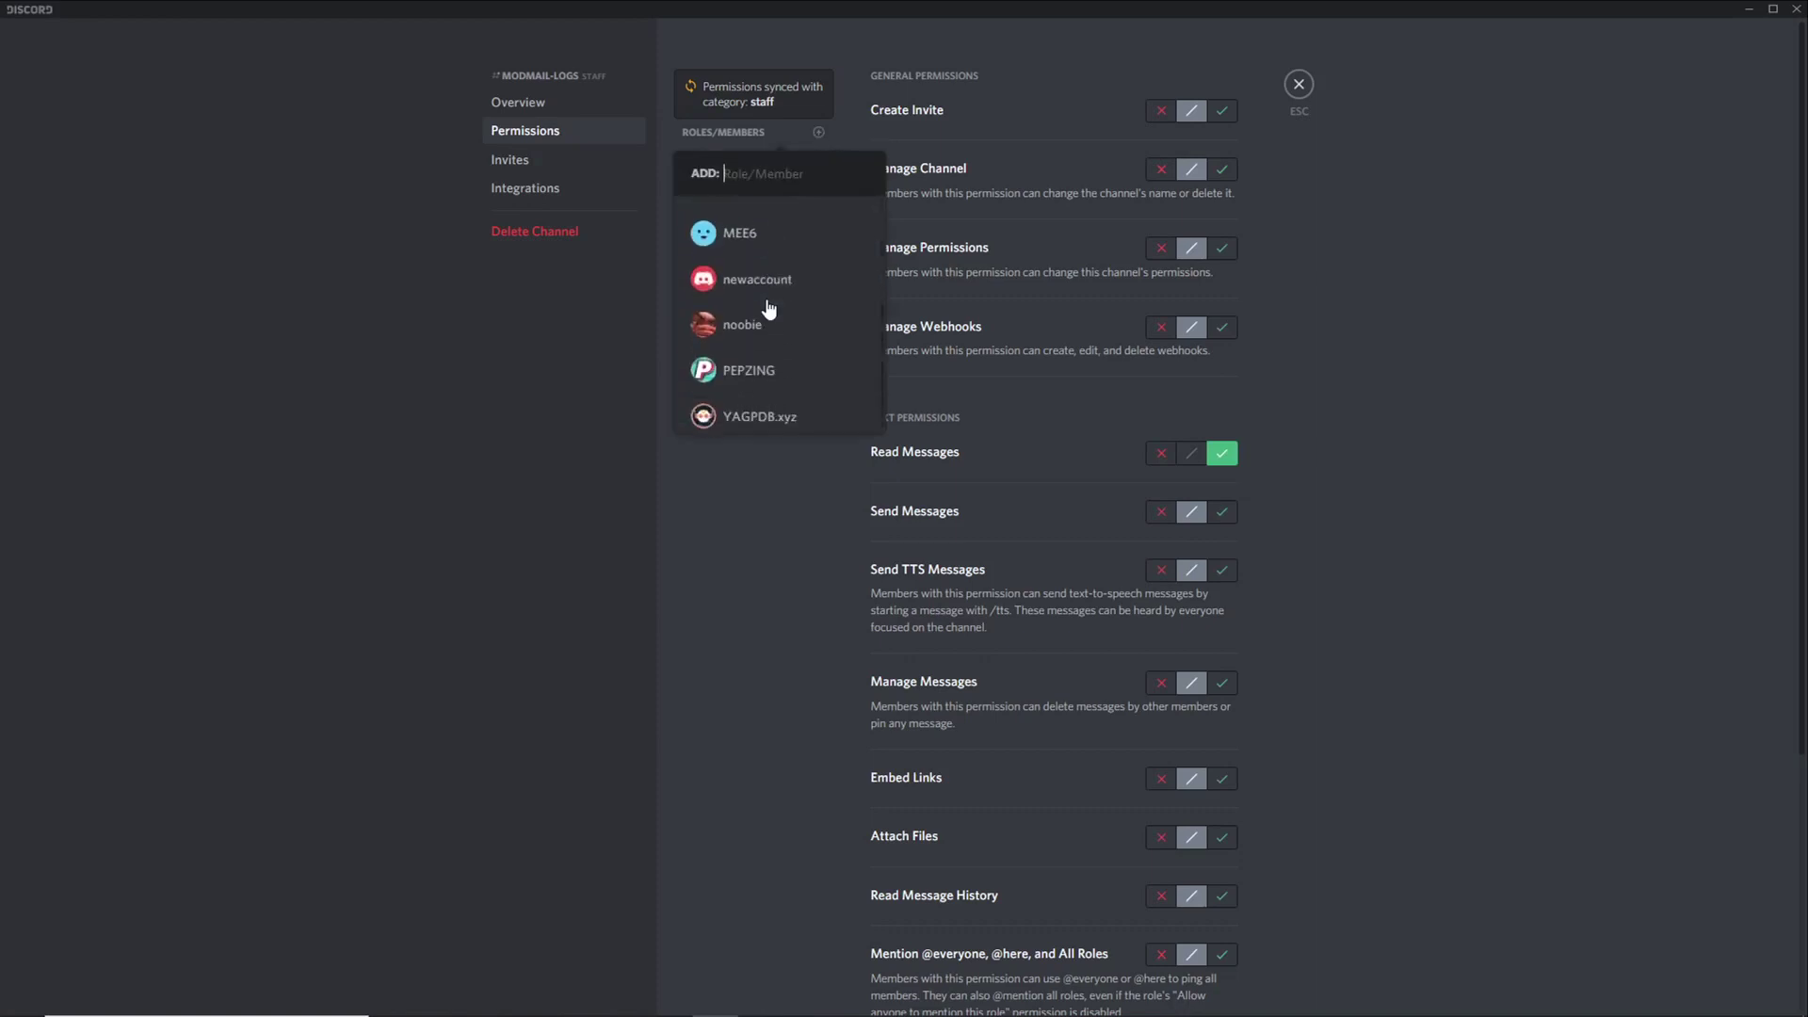
left_click(756, 407)
scroll(786, 273, "down", 1)
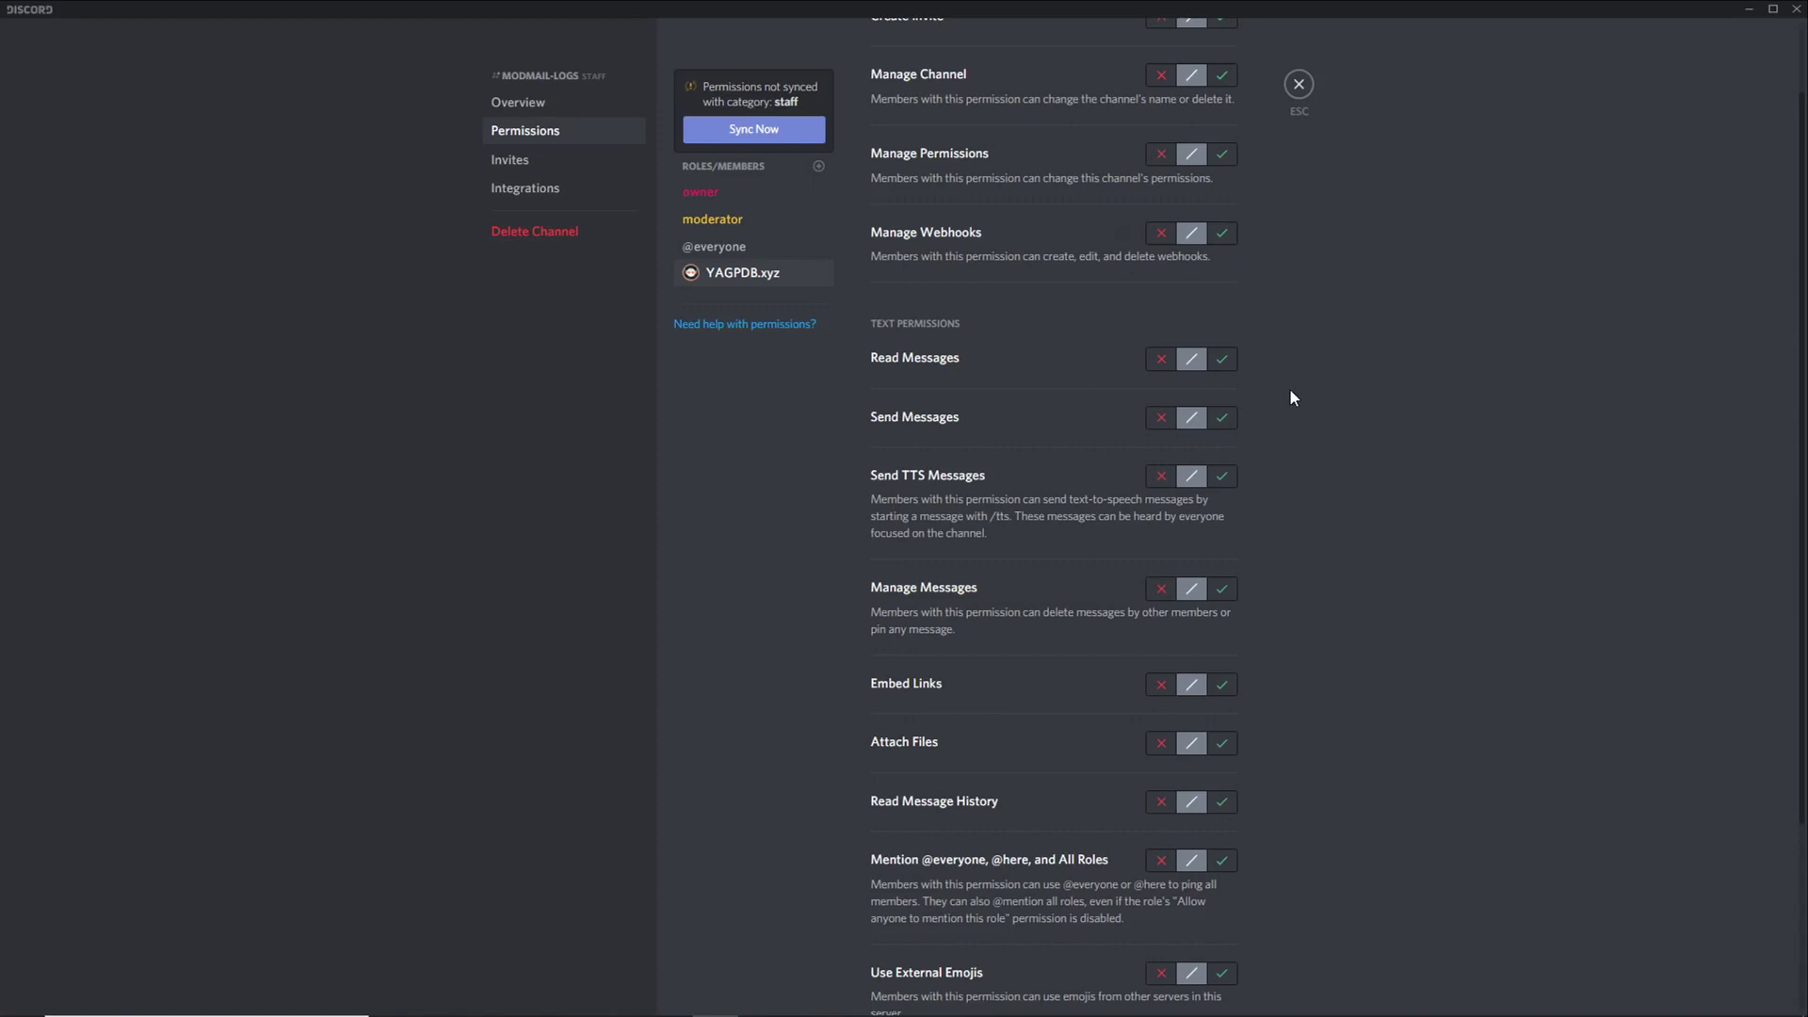
left_click(1222, 358)
left_click(1221, 417)
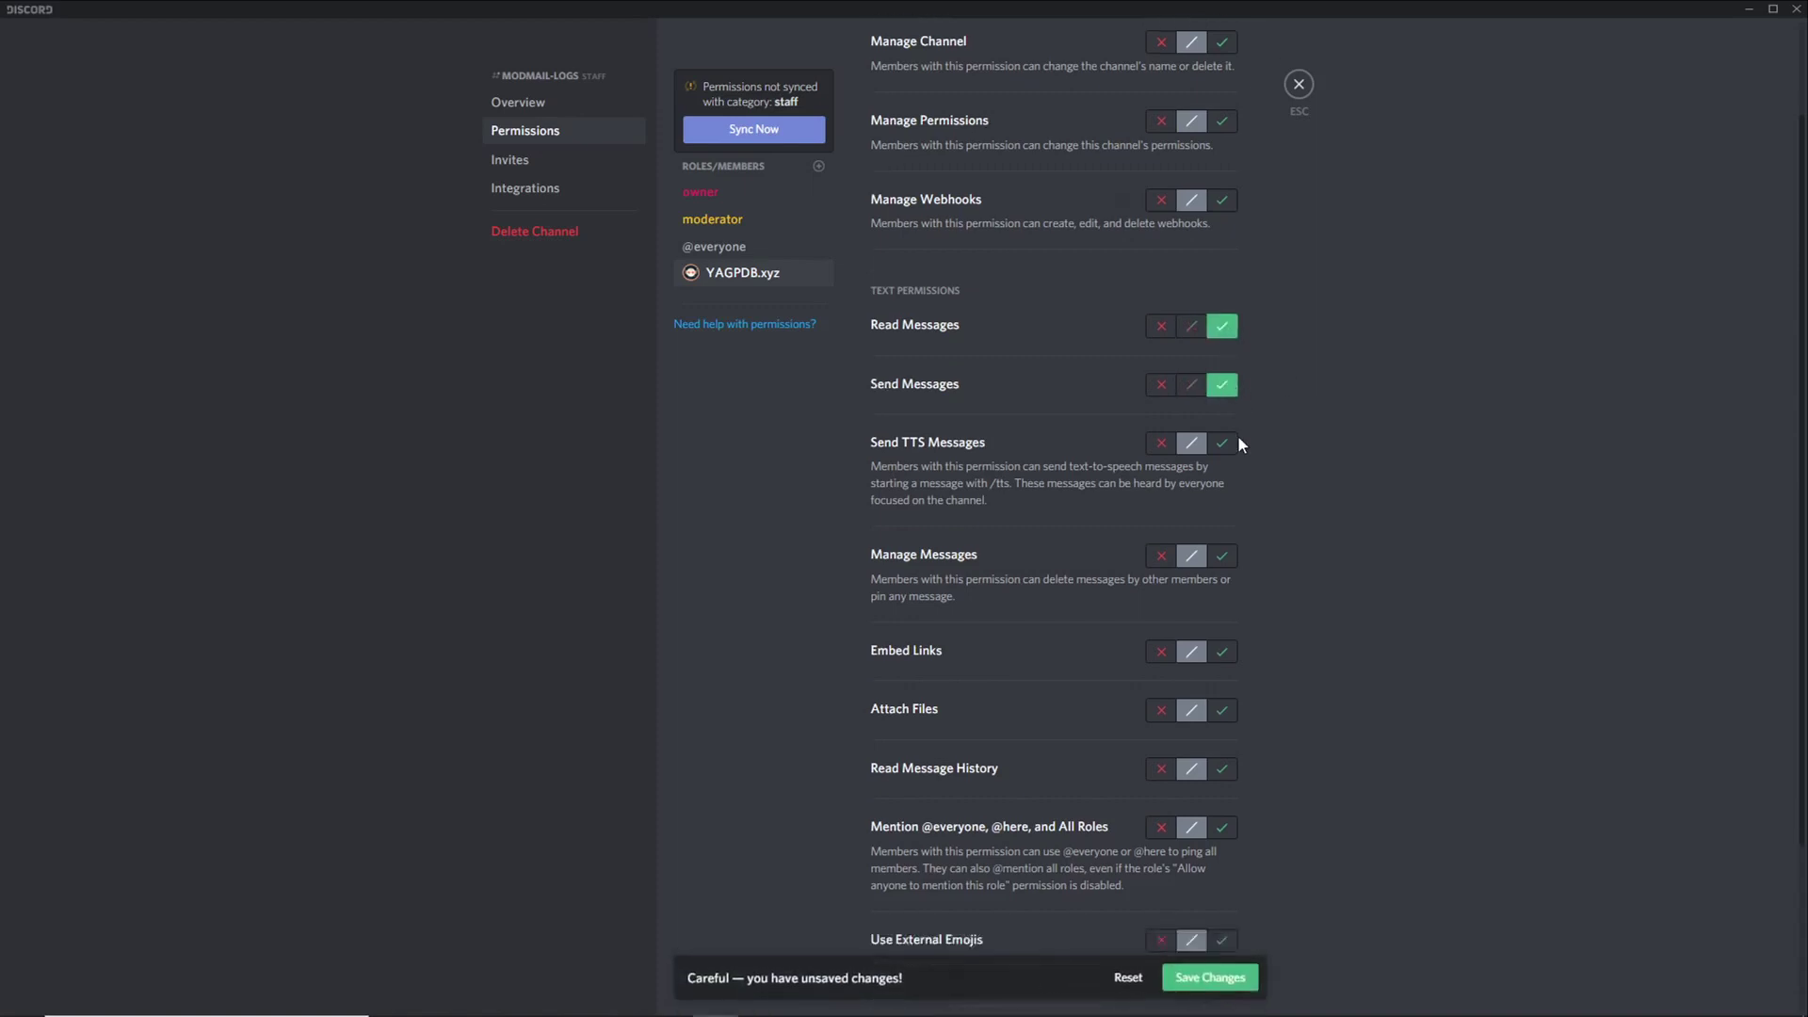
scroll(1217, 637, "down", 2)
left_click(1221, 613)
left_click(1221, 555)
left_click(1221, 497)
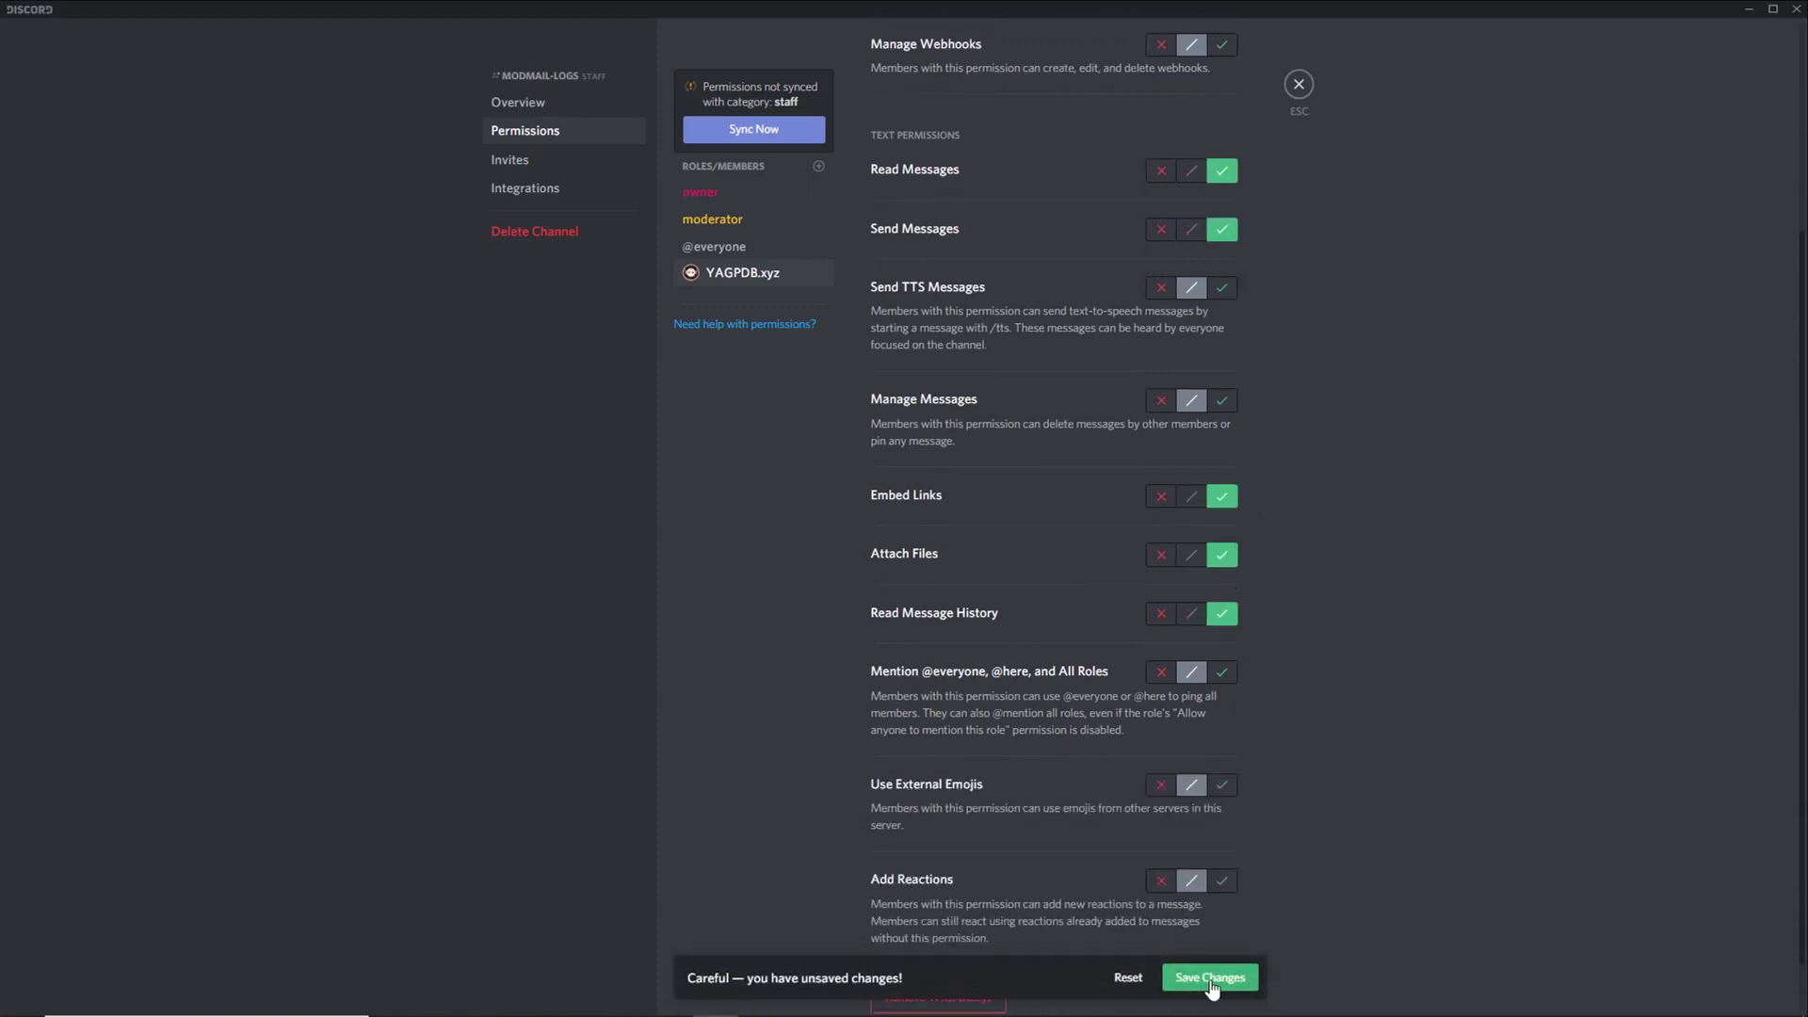
left_click(1211, 979)
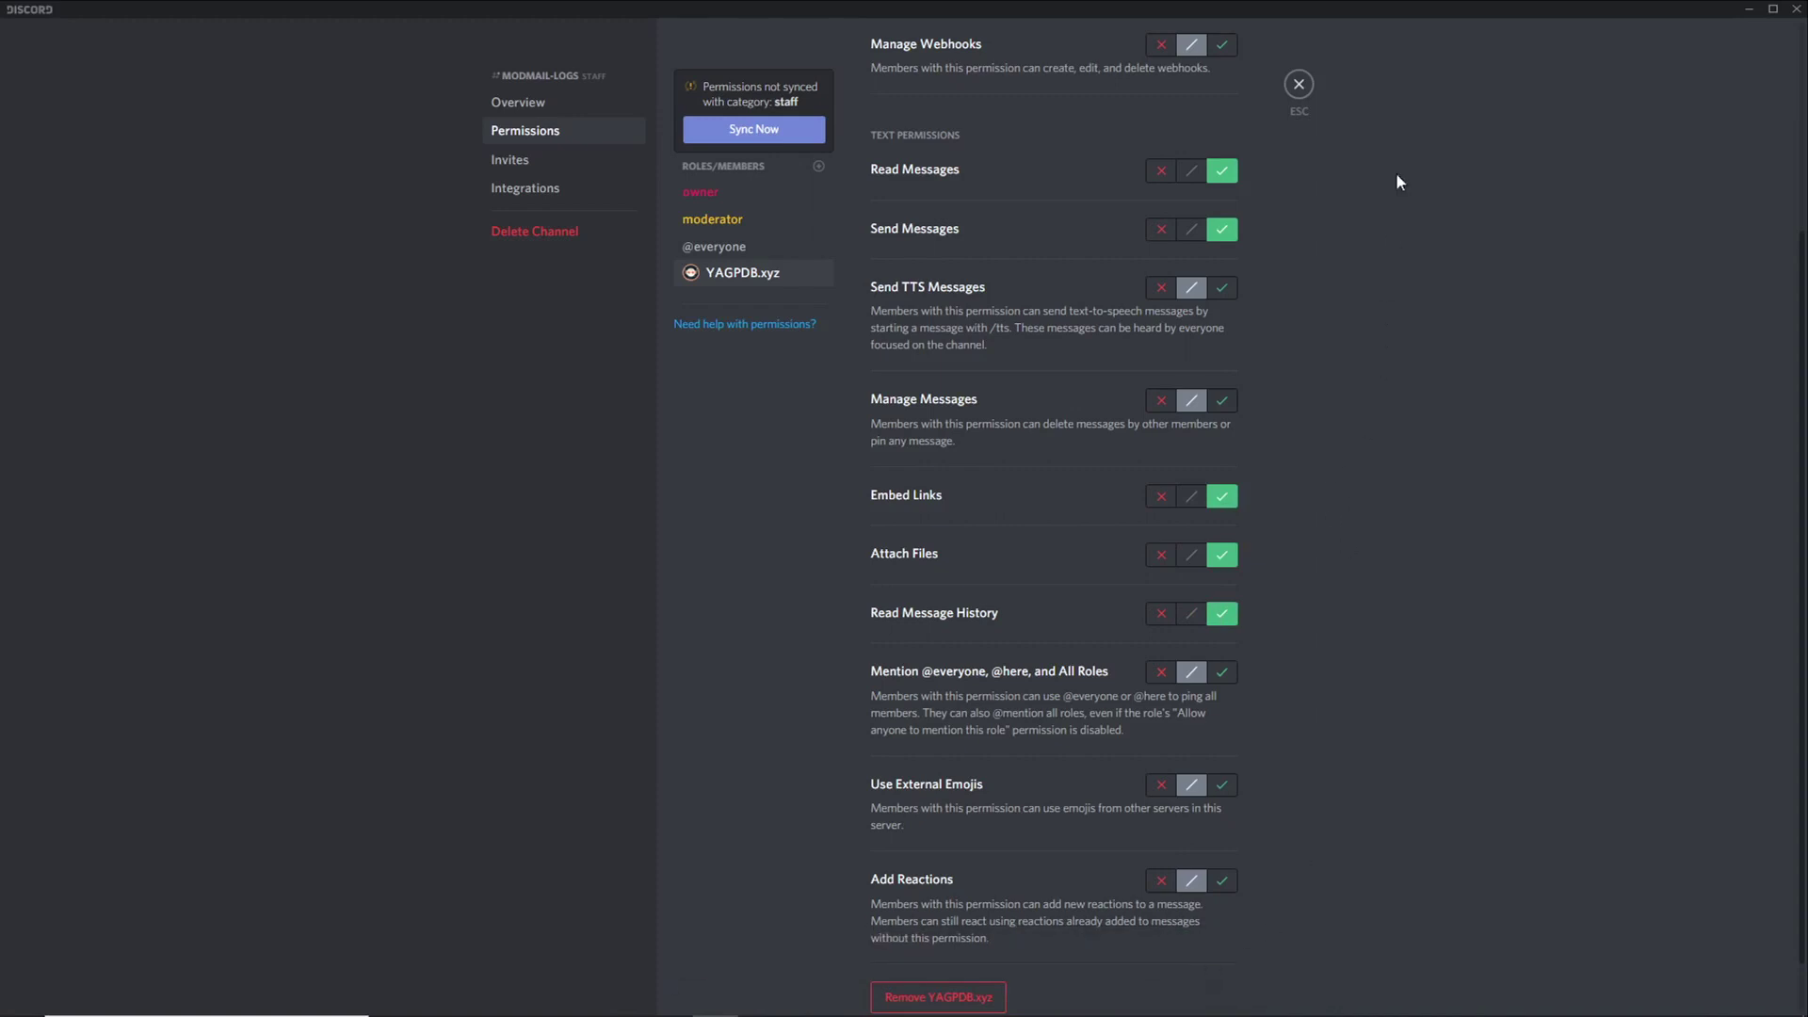
left_click(1298, 84)
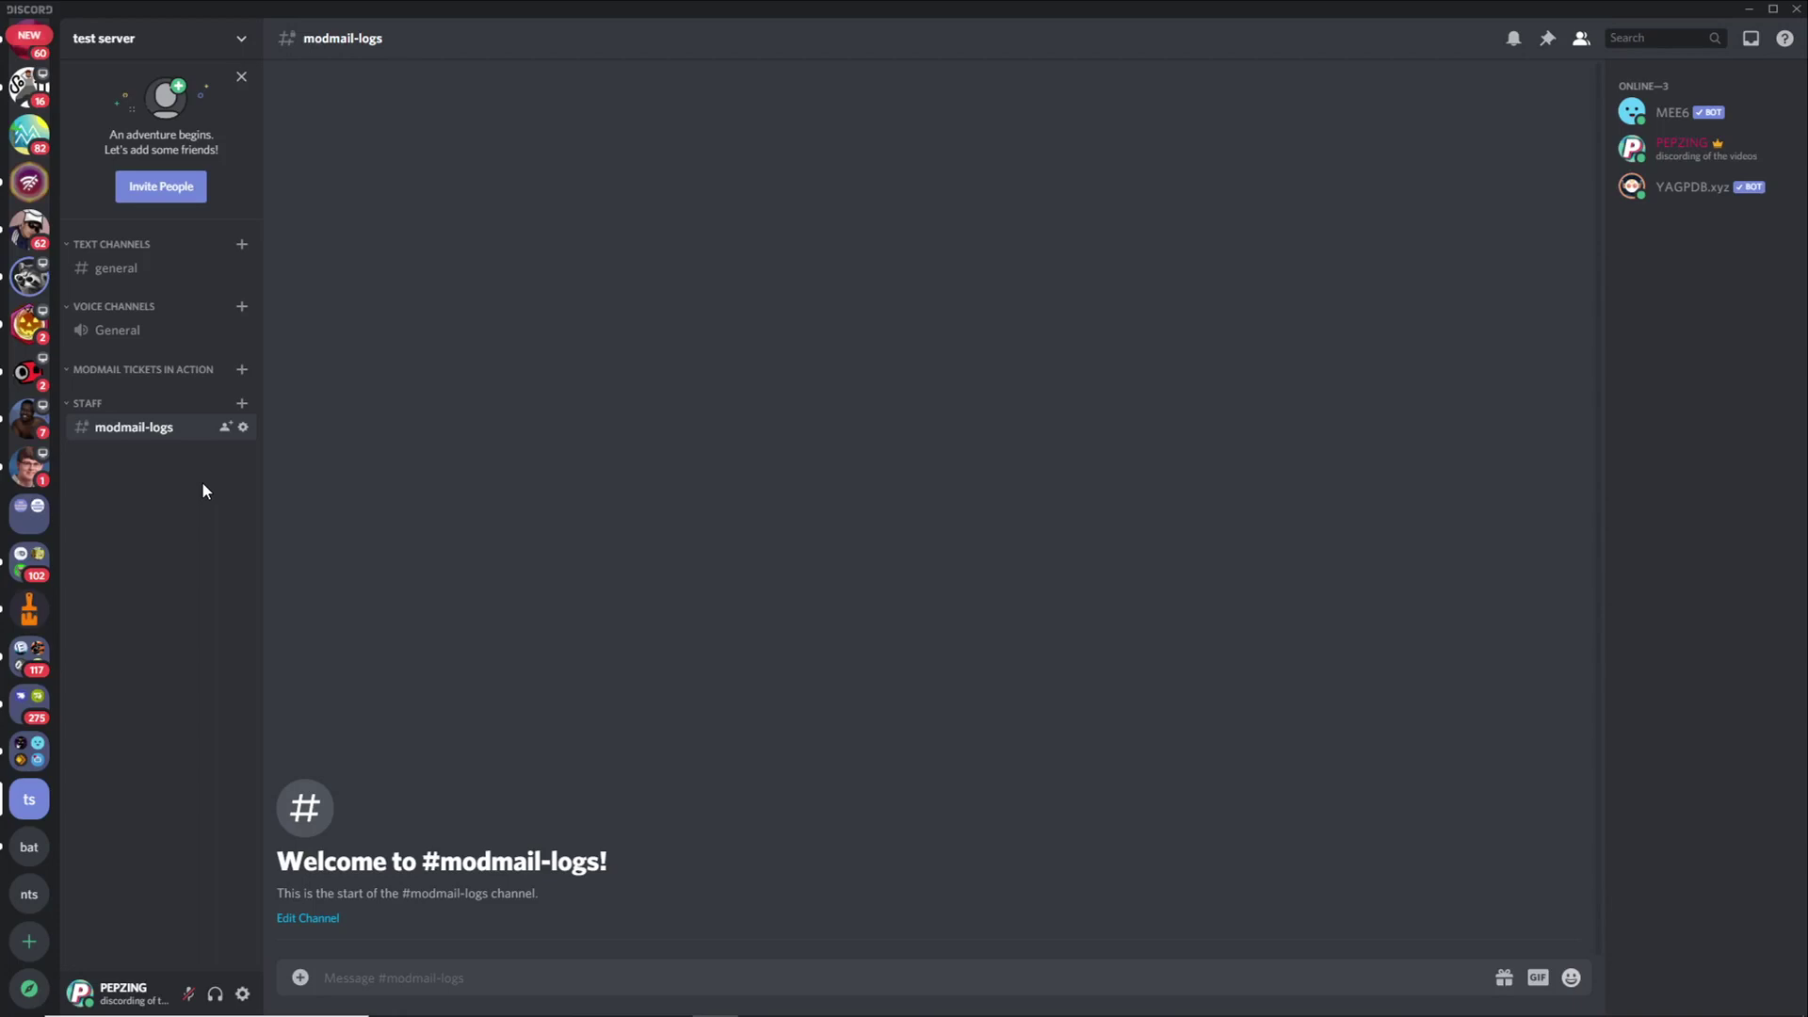
left_click(201, 40)
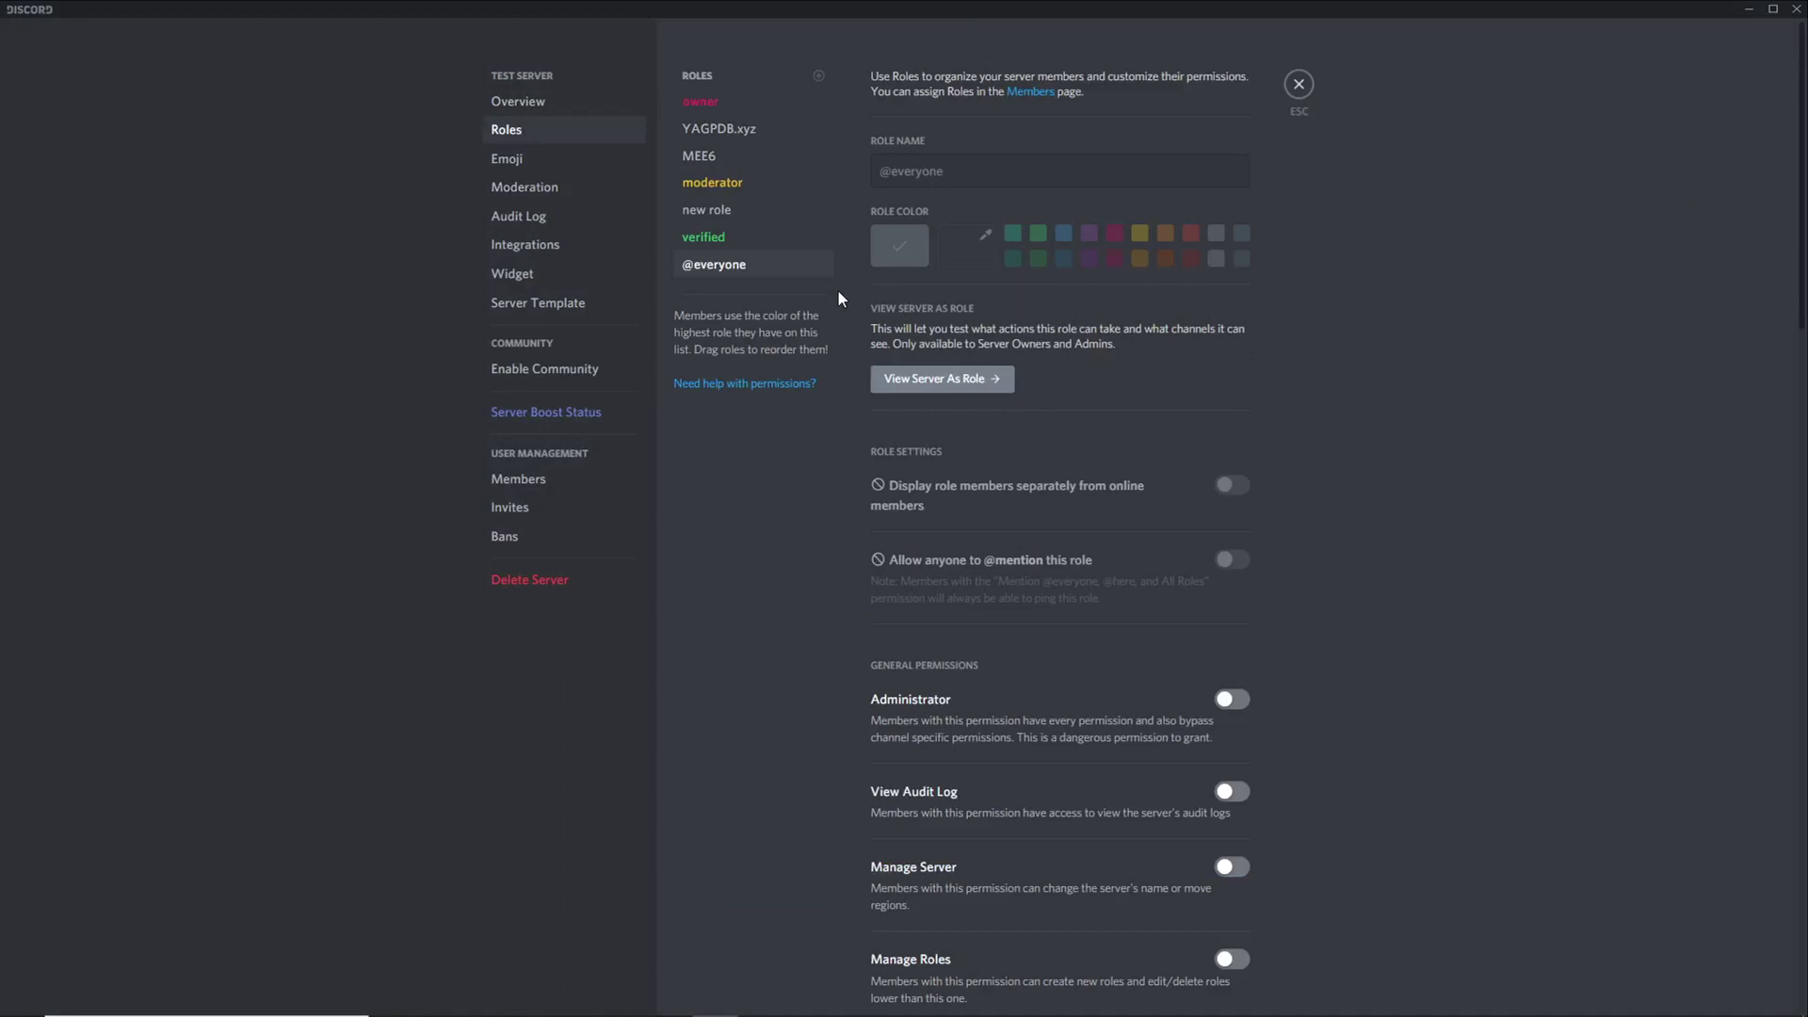
scroll(1279, 432, "down", 10)
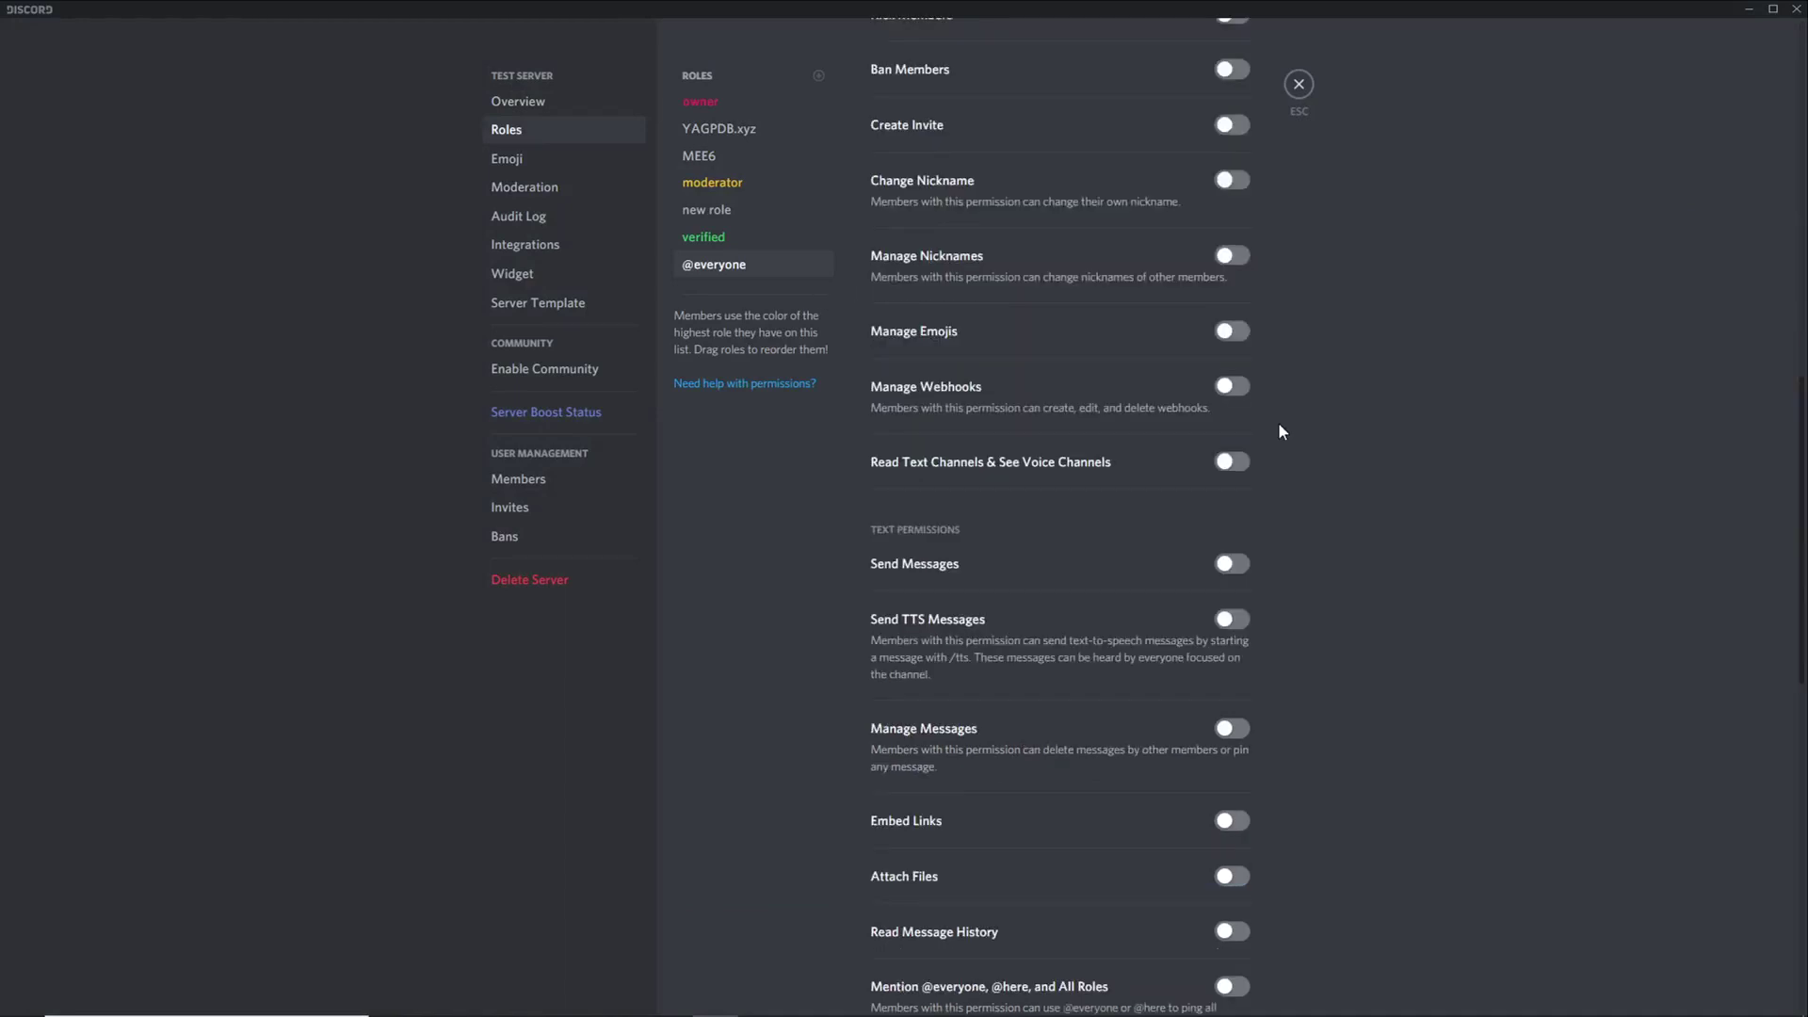
scroll(1279, 425, "down", 8)
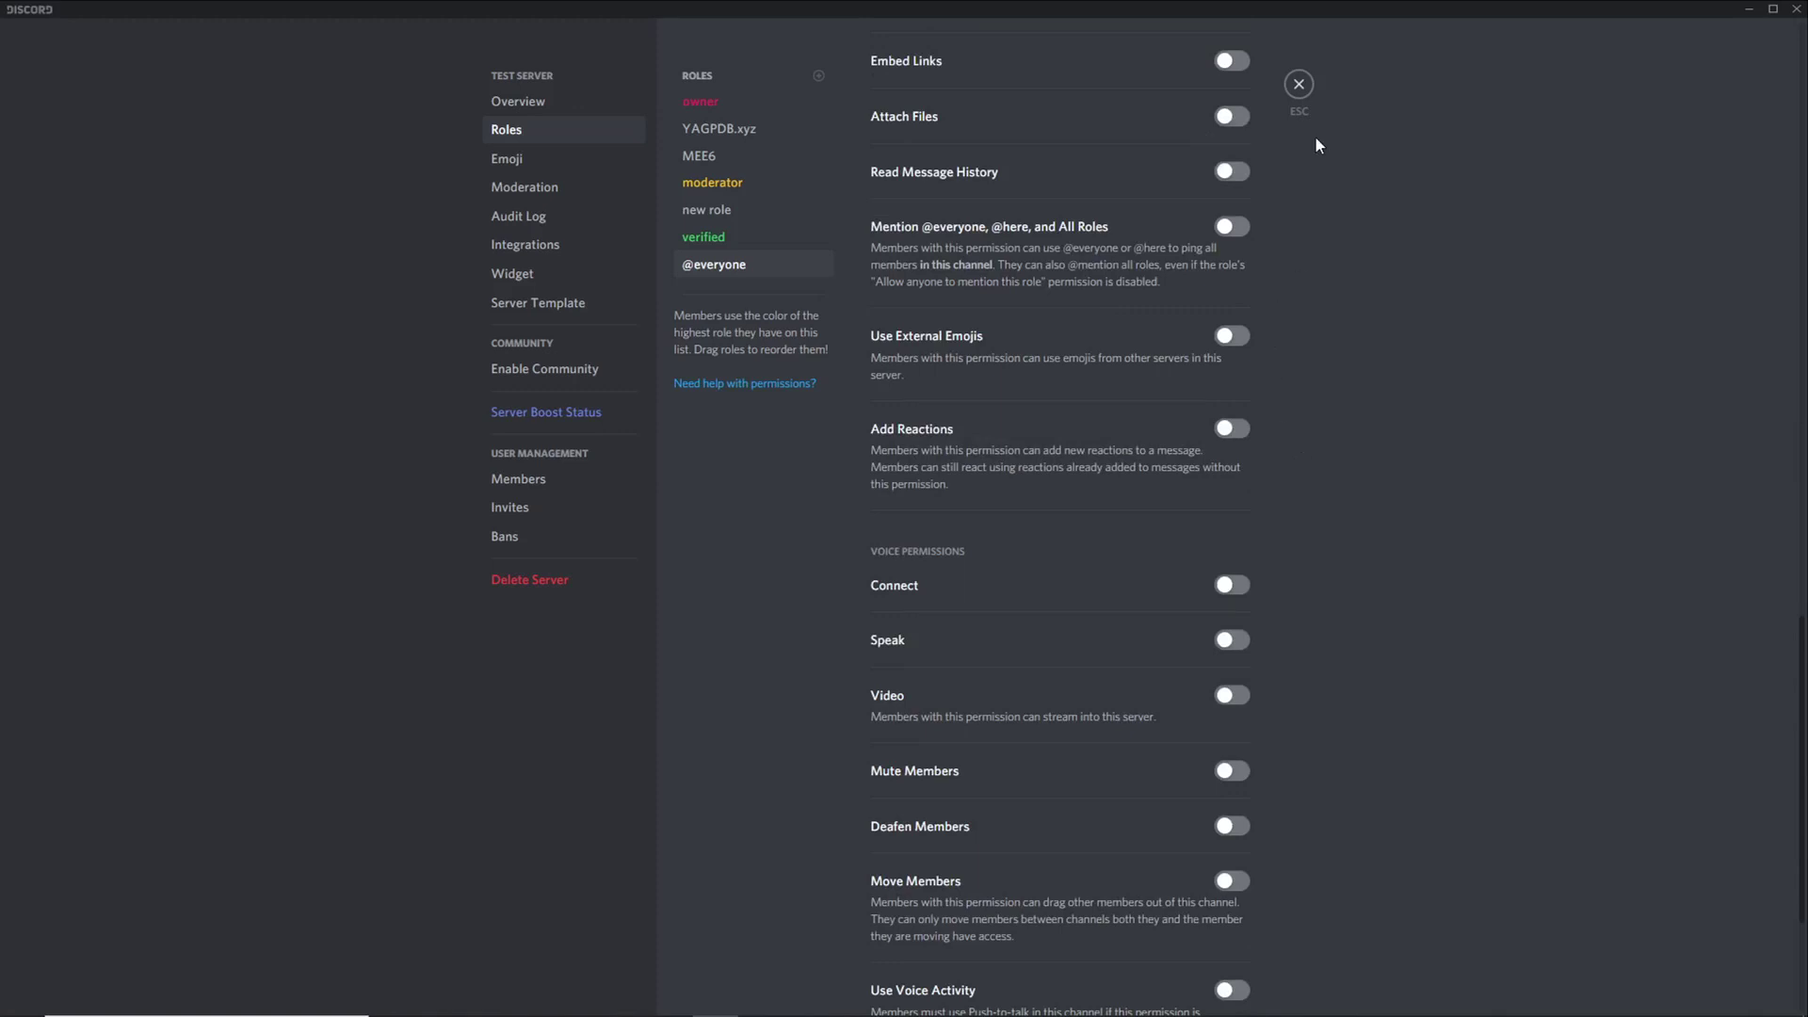
left_click(1300, 90)
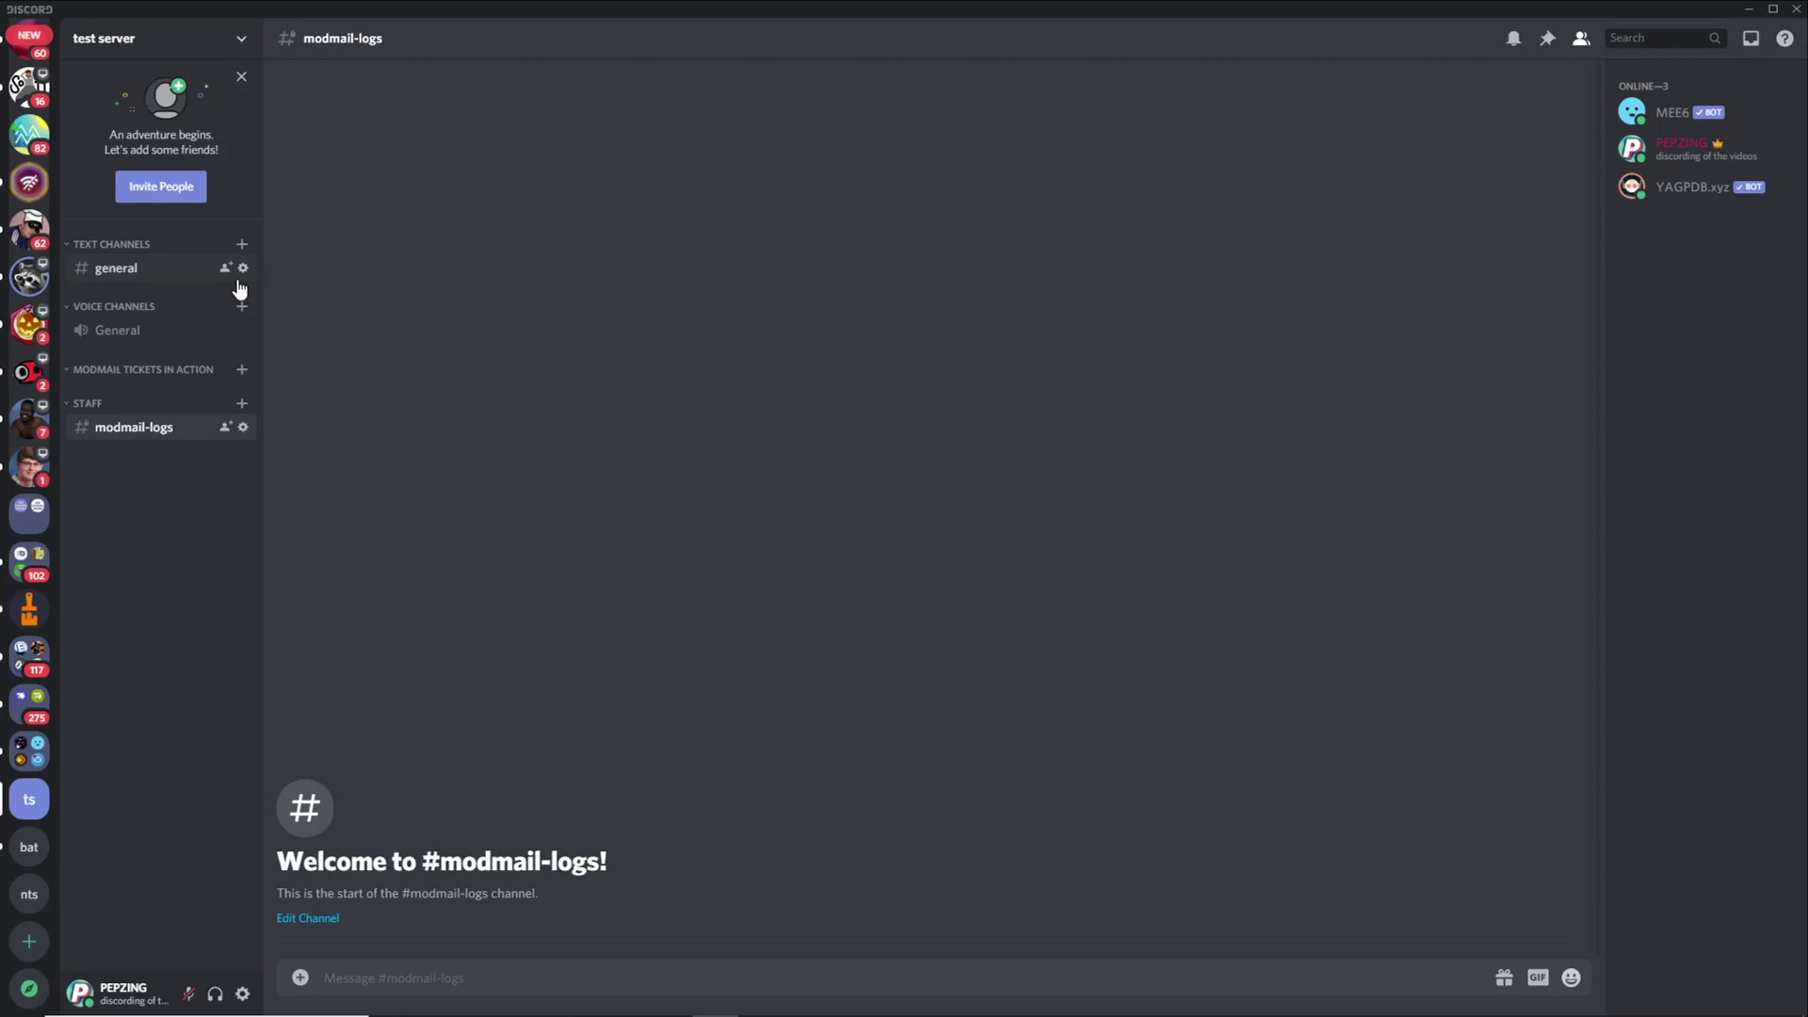
Create an 'open-a-ticket' text channel under Text Channels and open its settings.
left_click(243, 246)
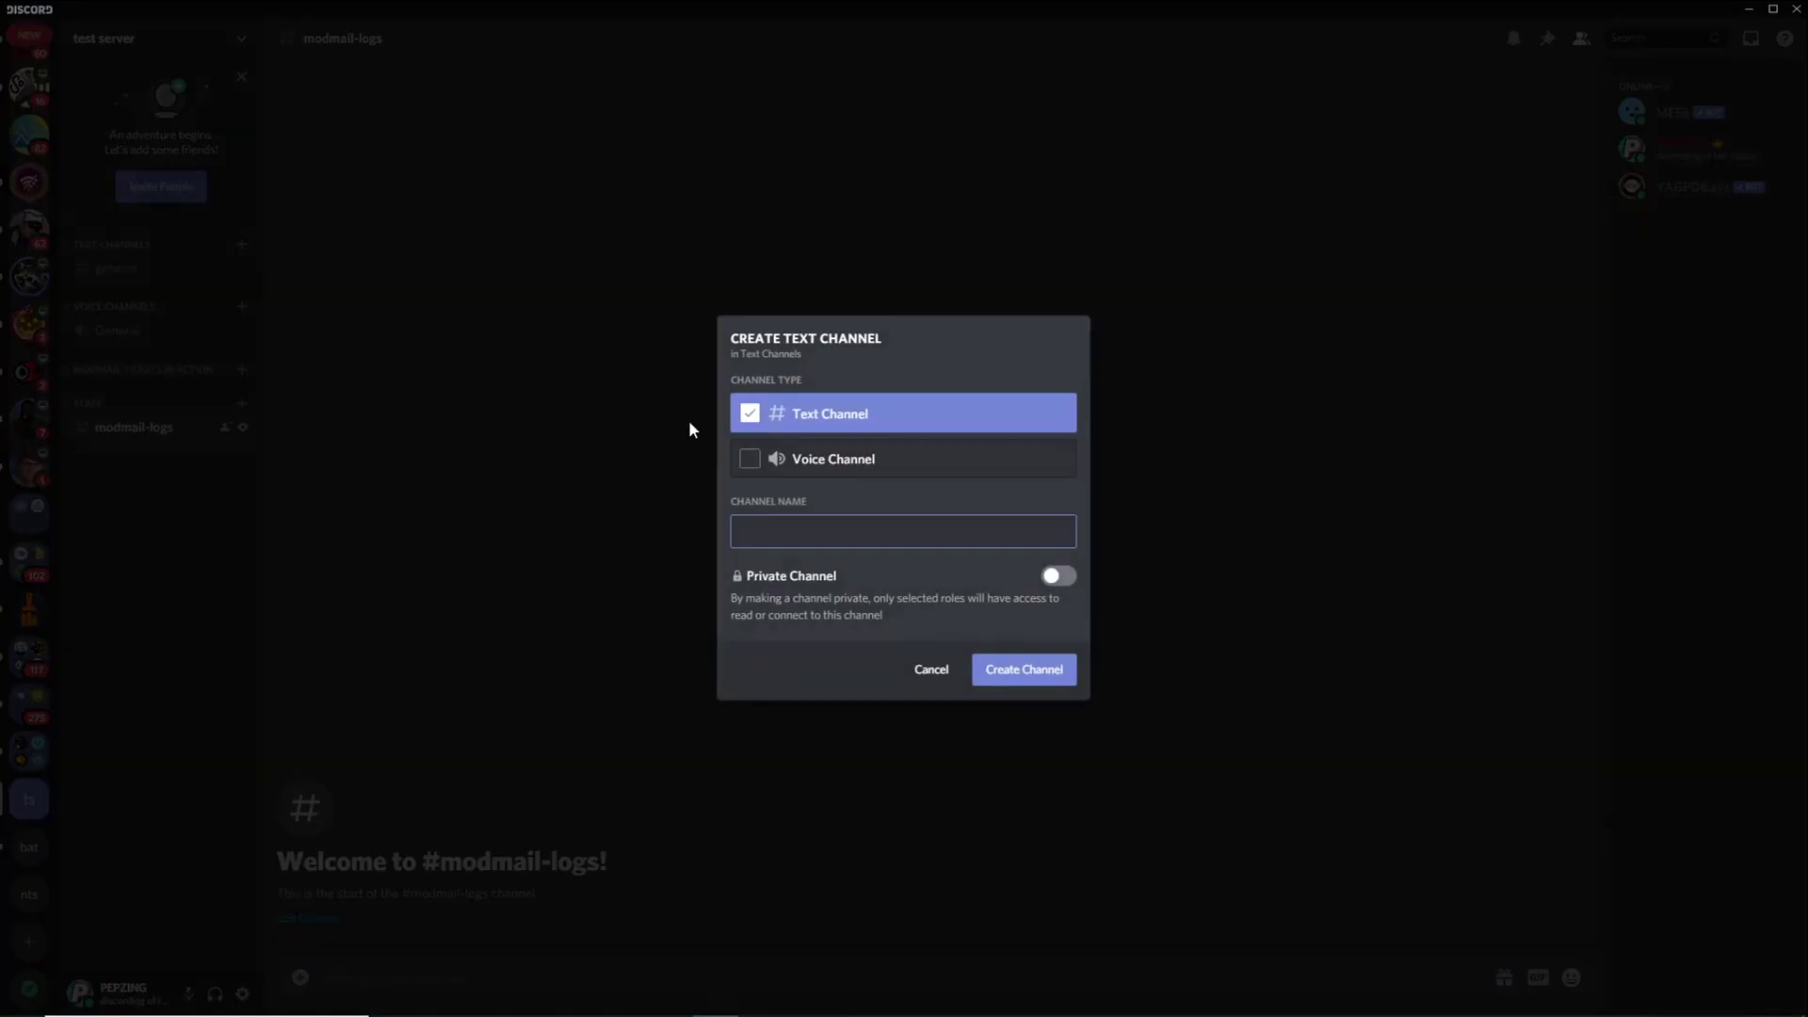
type("open-a-ticket")
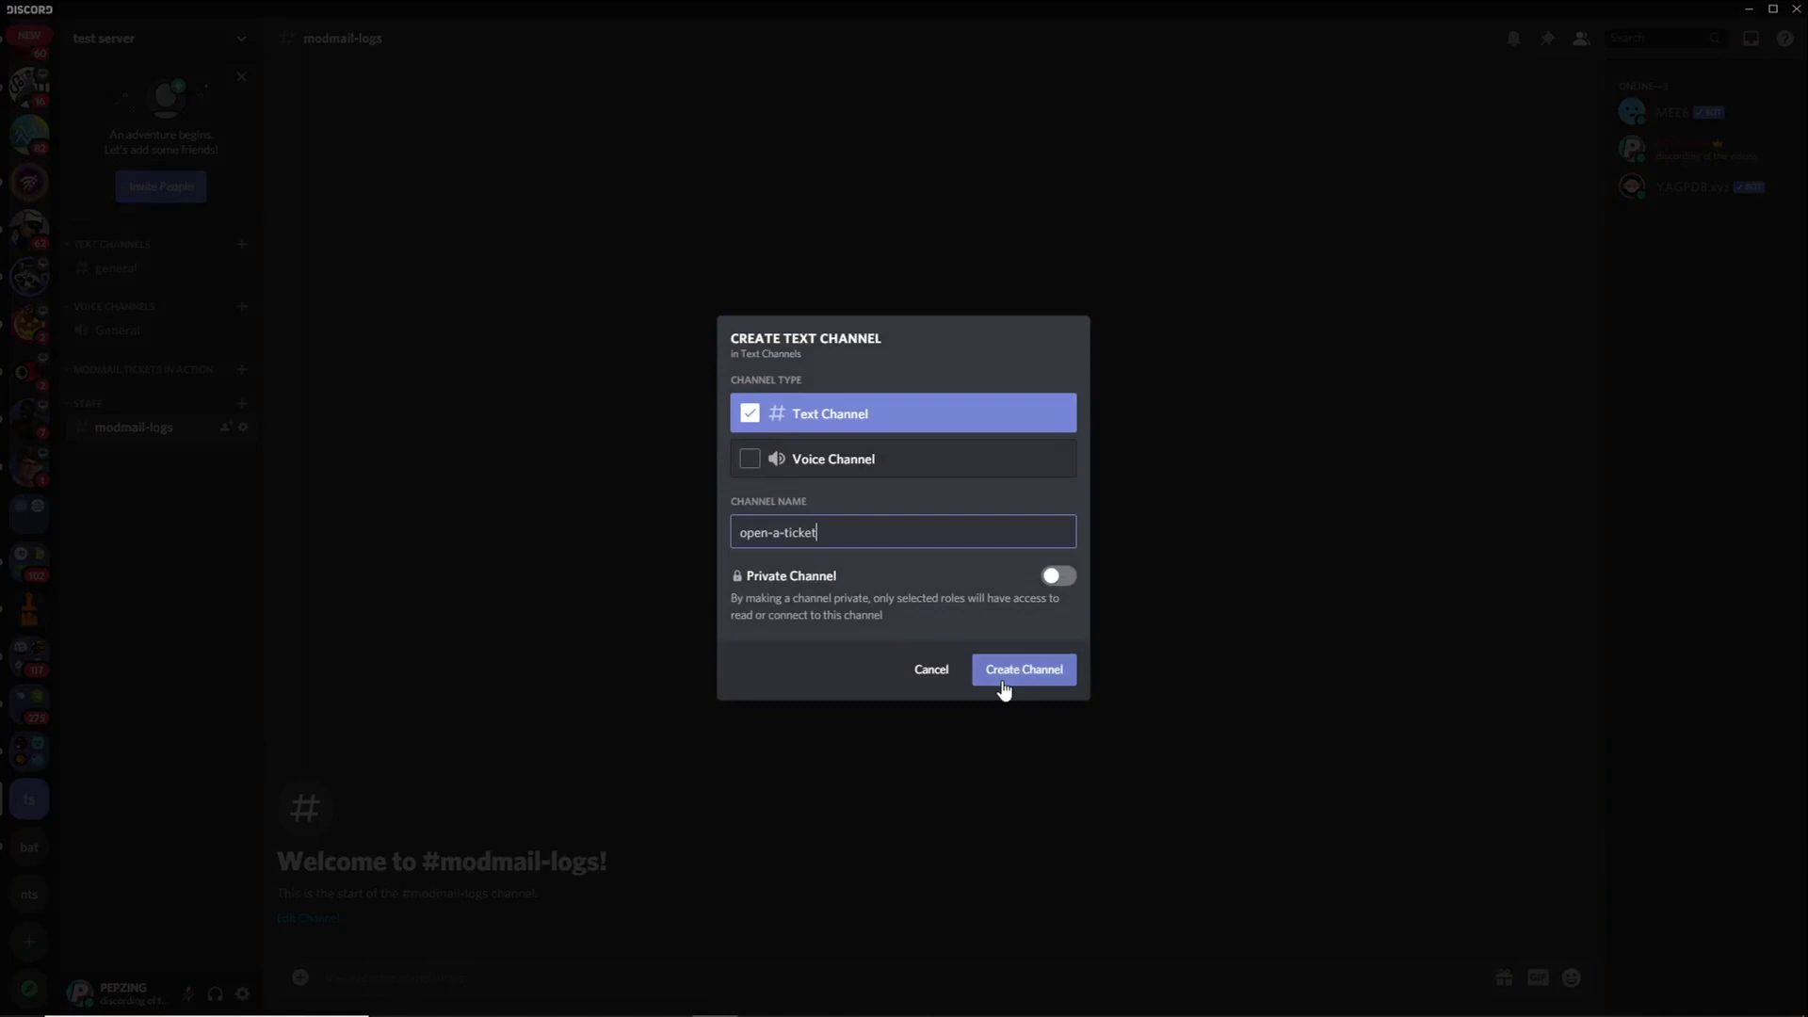
left_click(1003, 686)
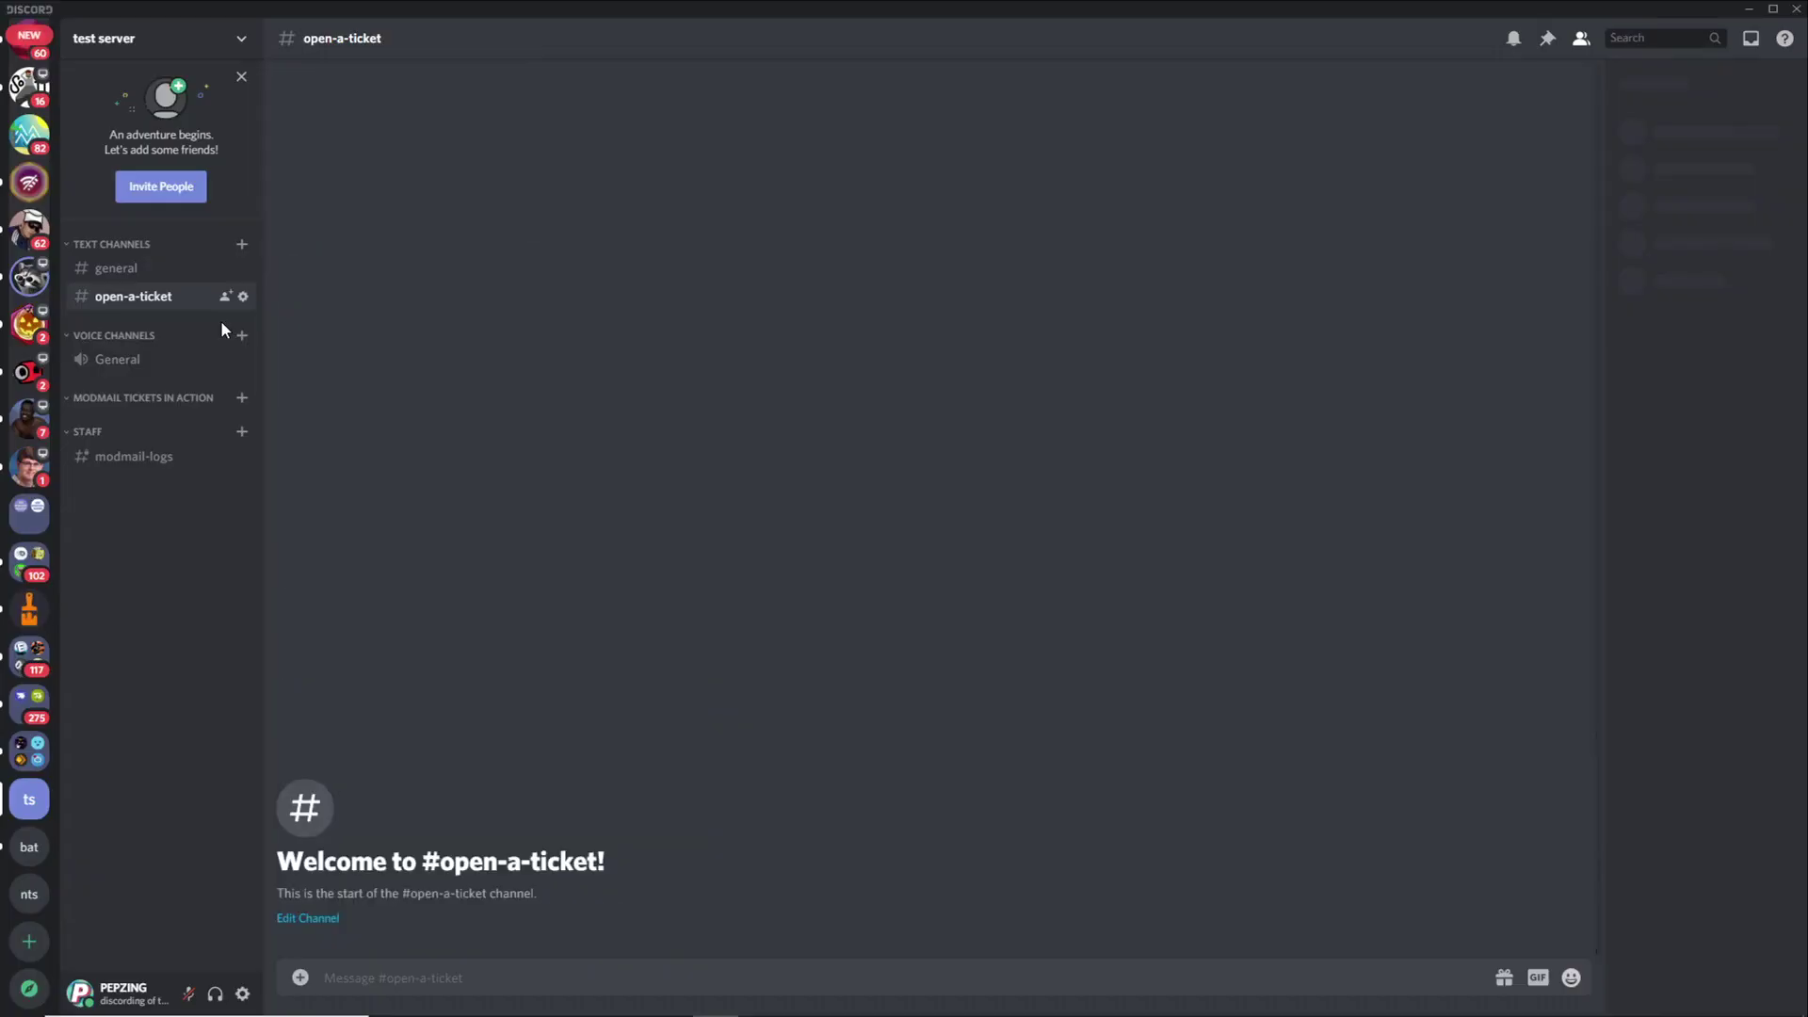
left_click(242, 296)
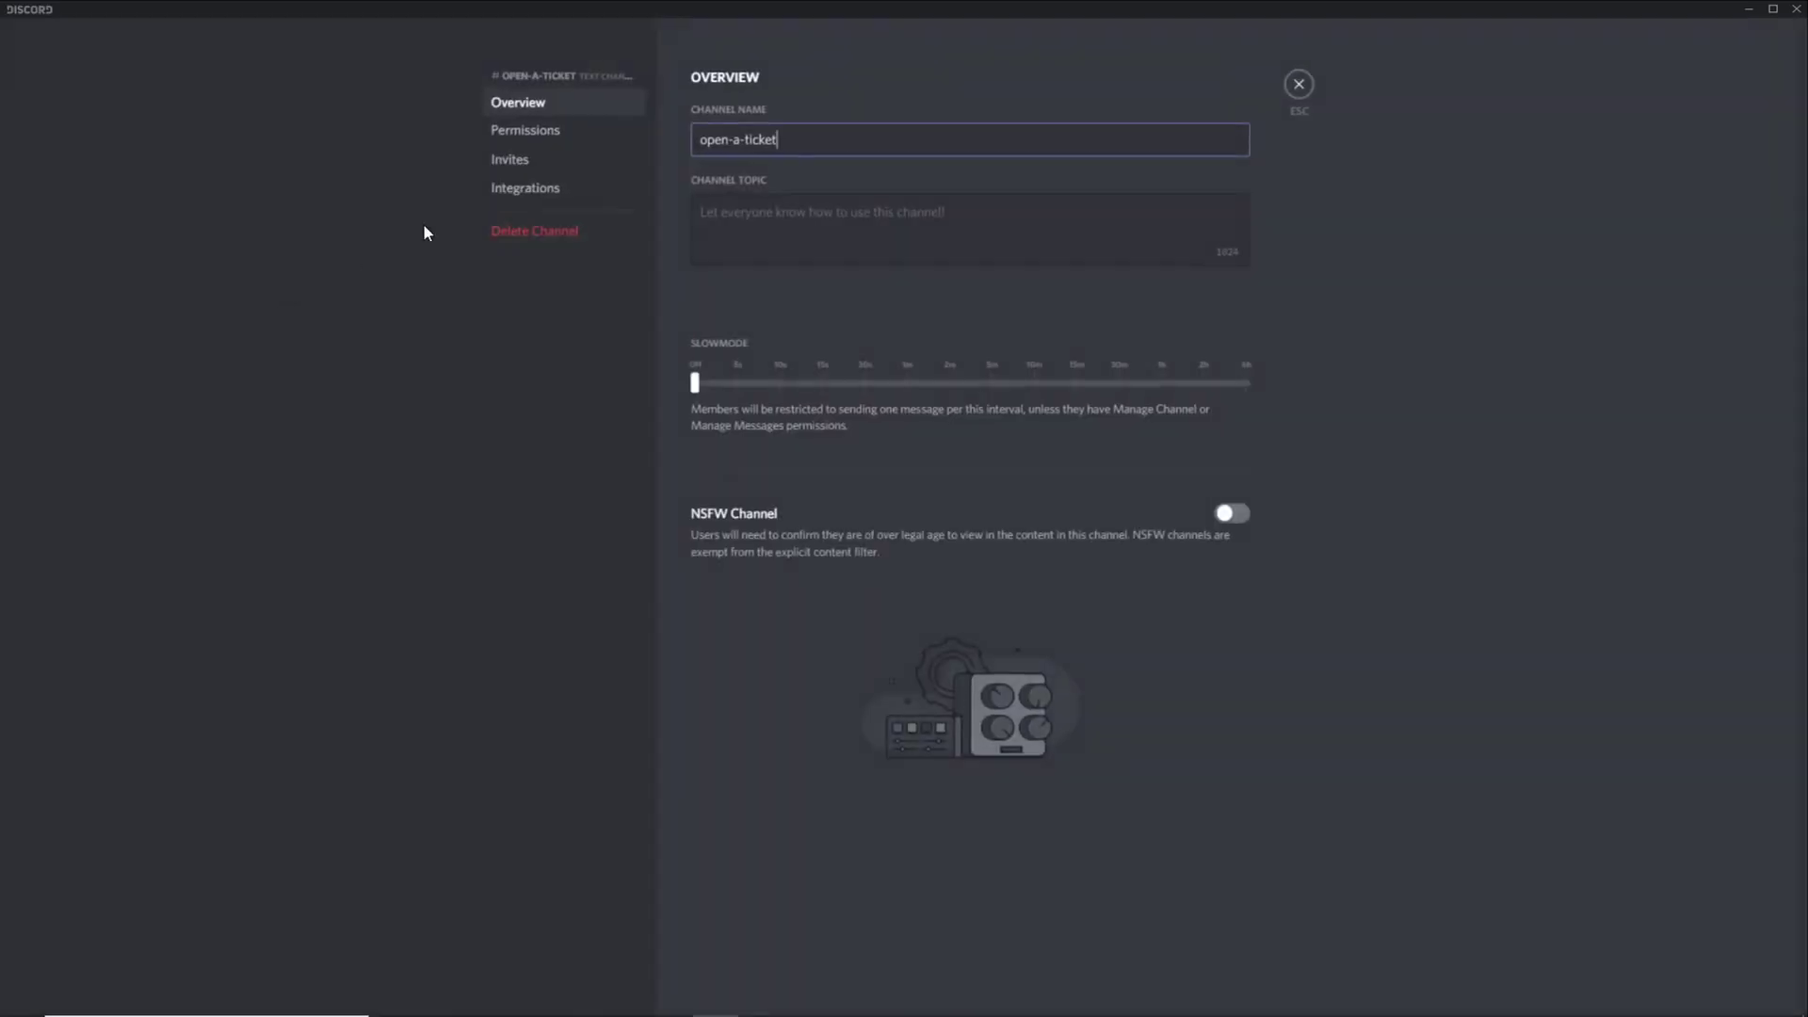
Add the verified role to #open-a-ticket's permissions, allowing it to read message history.
left_click(563, 136)
left_click(819, 132)
scroll(789, 390, "down", 1)
scroll(789, 390, "down", 2)
left_click(758, 236)
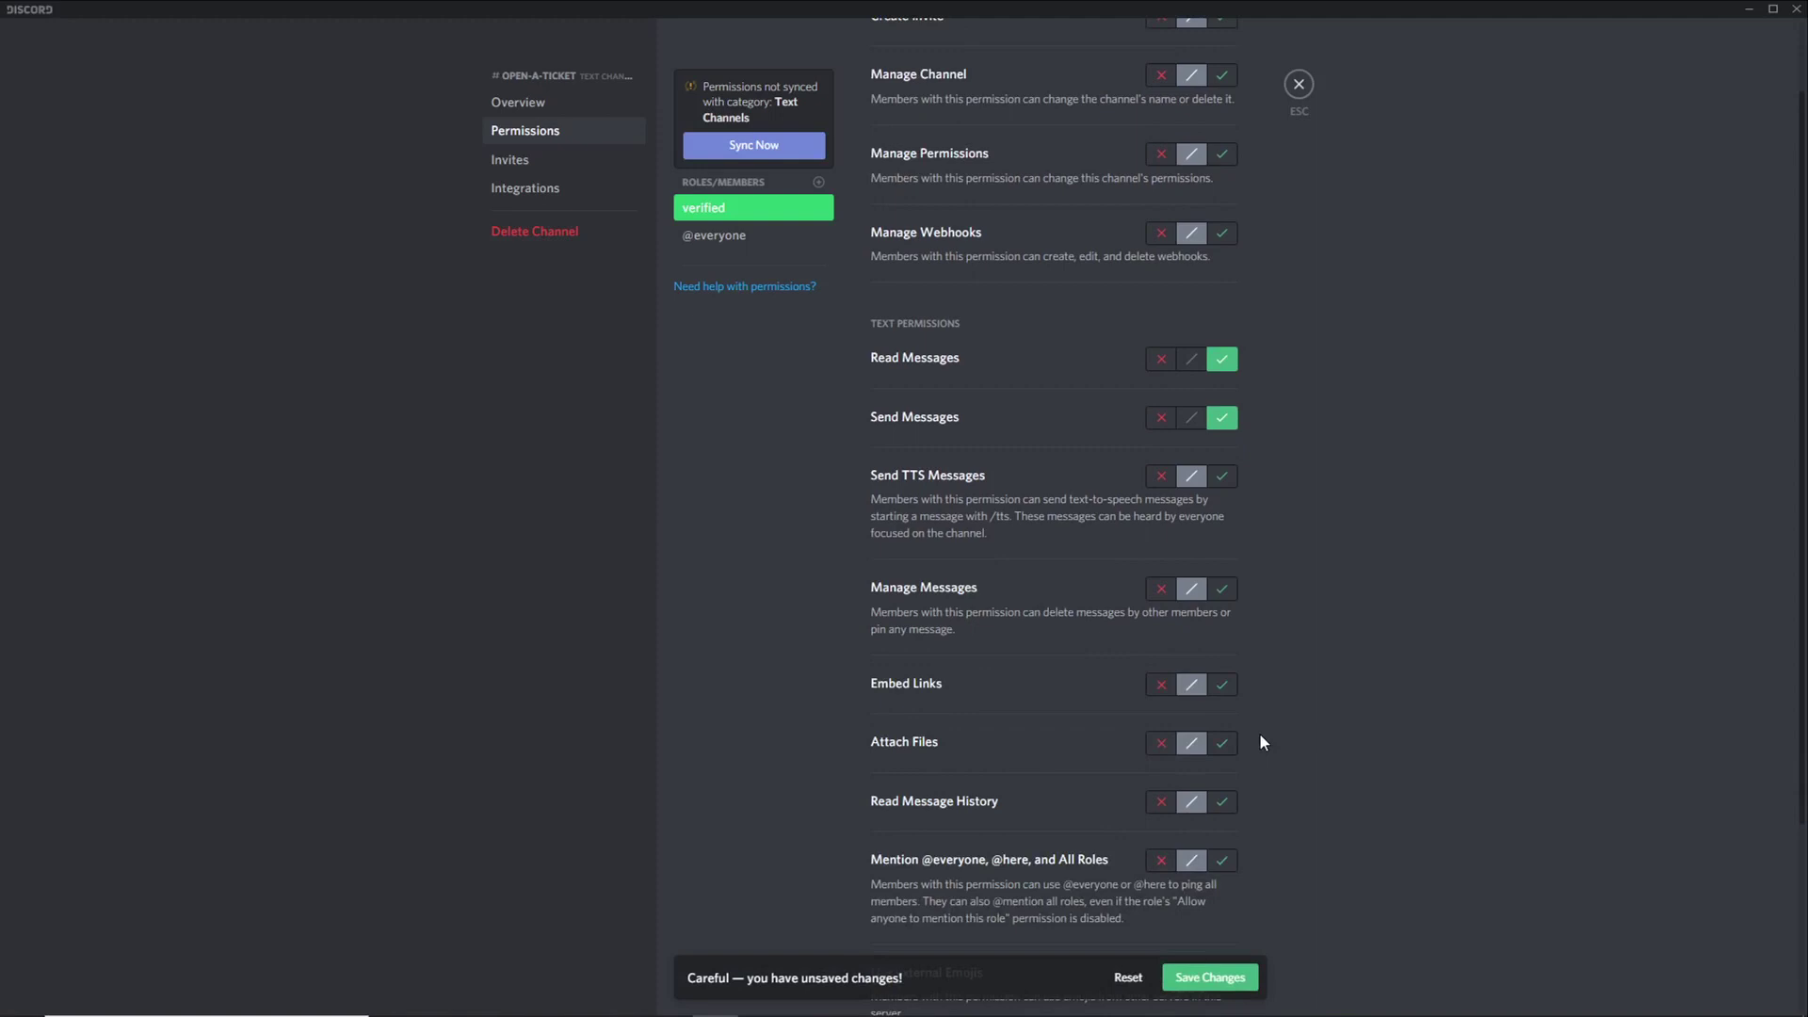
left_click(1233, 803)
Add moderator with read, send, attach, history, embed and manage-messages allowed, and save.
left_click(819, 182)
left_click(721, 407)
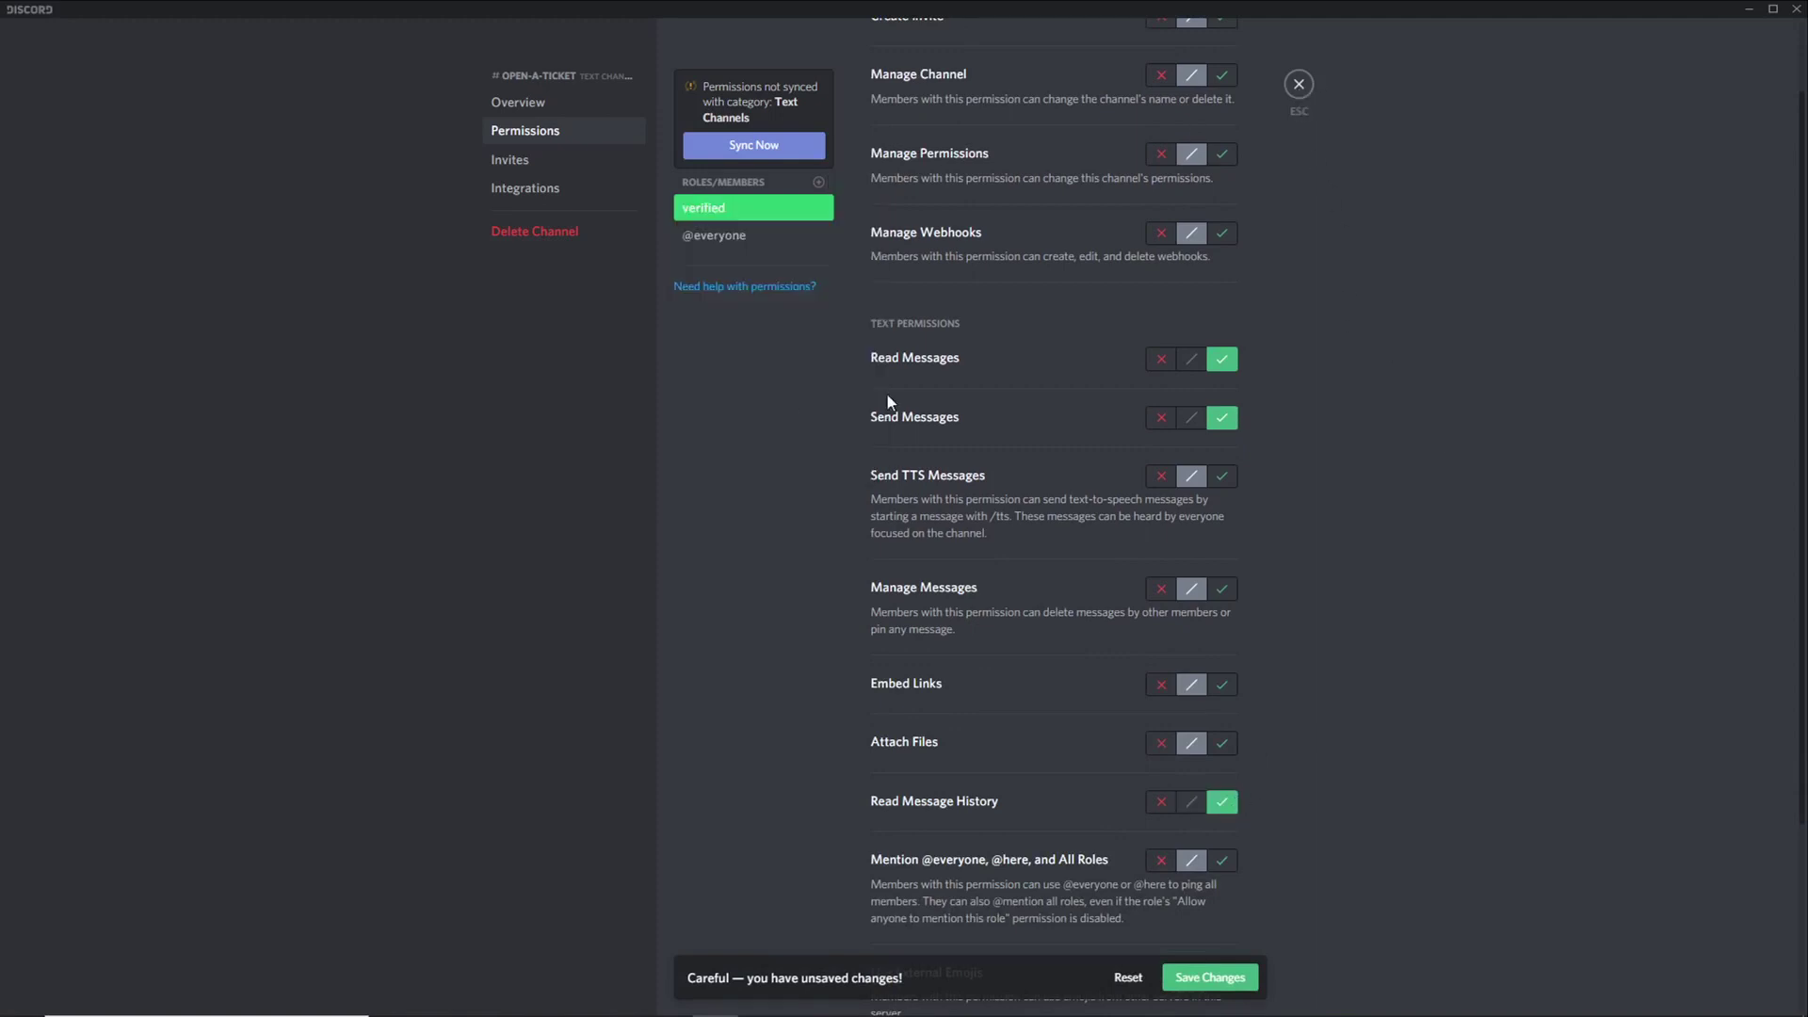
left_click(1221, 363)
left_click(1221, 417)
left_click(1221, 744)
left_click(1221, 802)
left_click(1222, 687)
scroll(1262, 283, "up", 1)
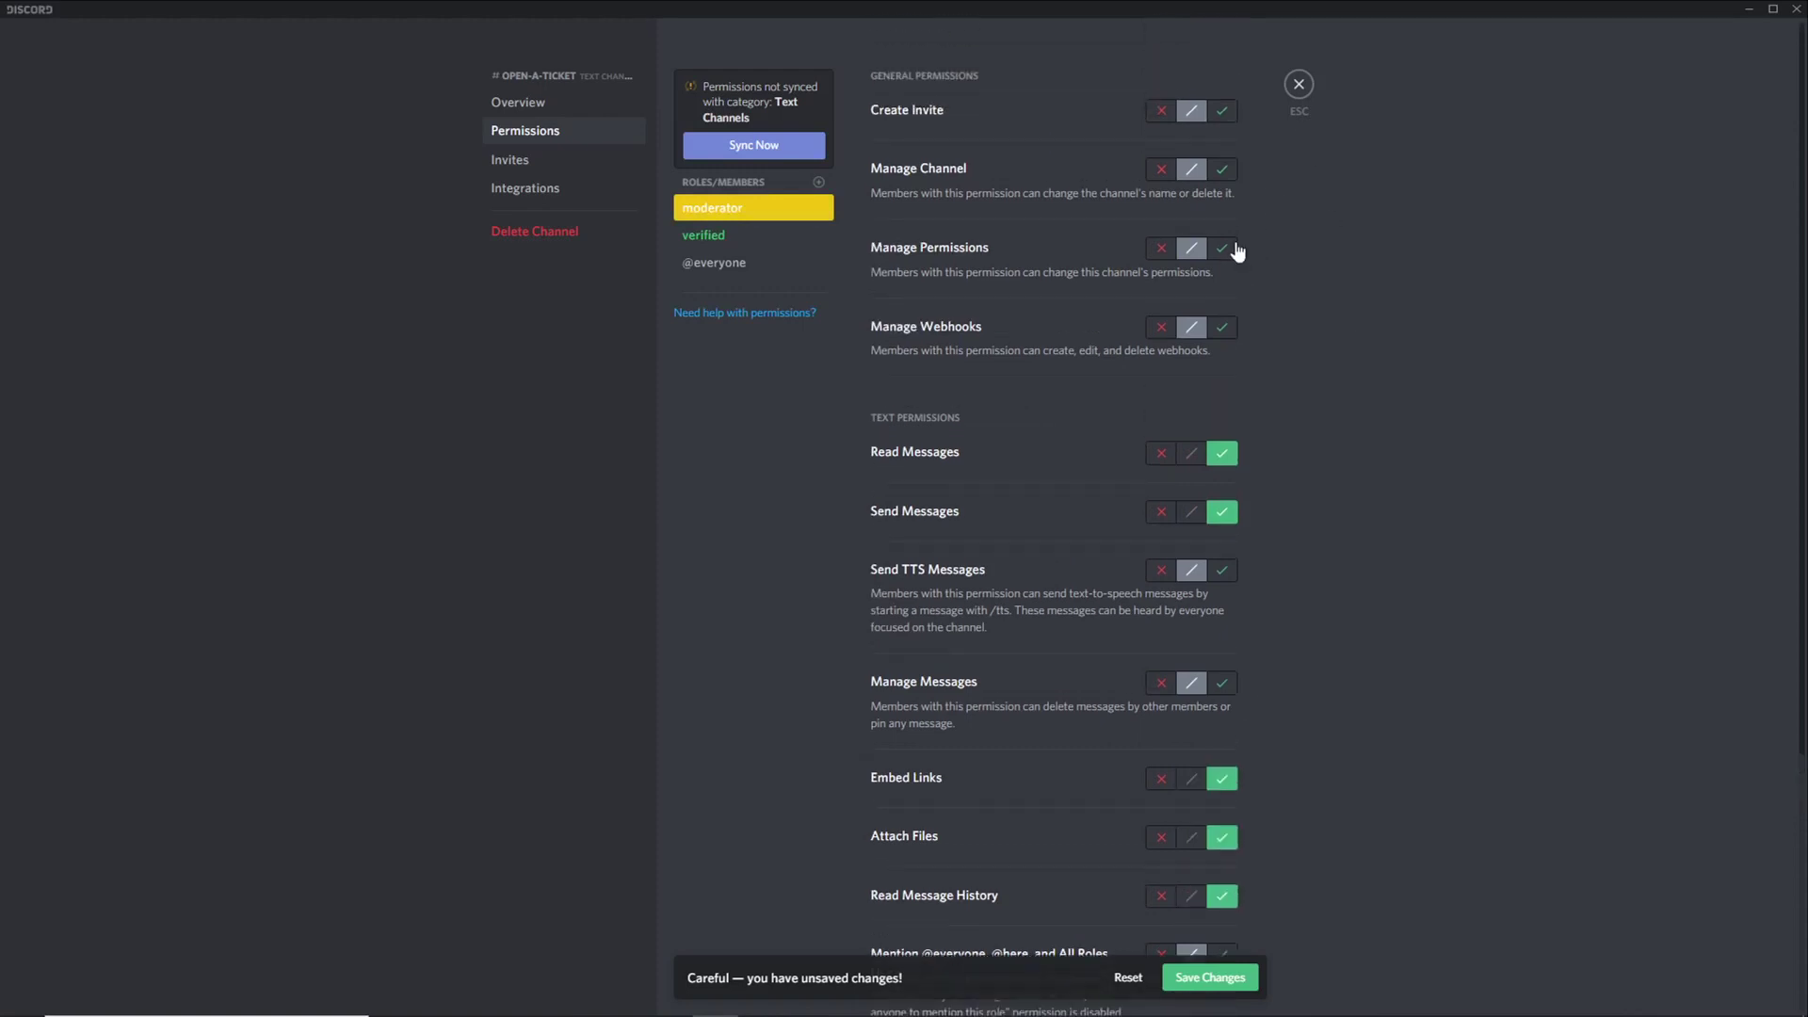
left_click(1221, 682)
left_click(1211, 977)
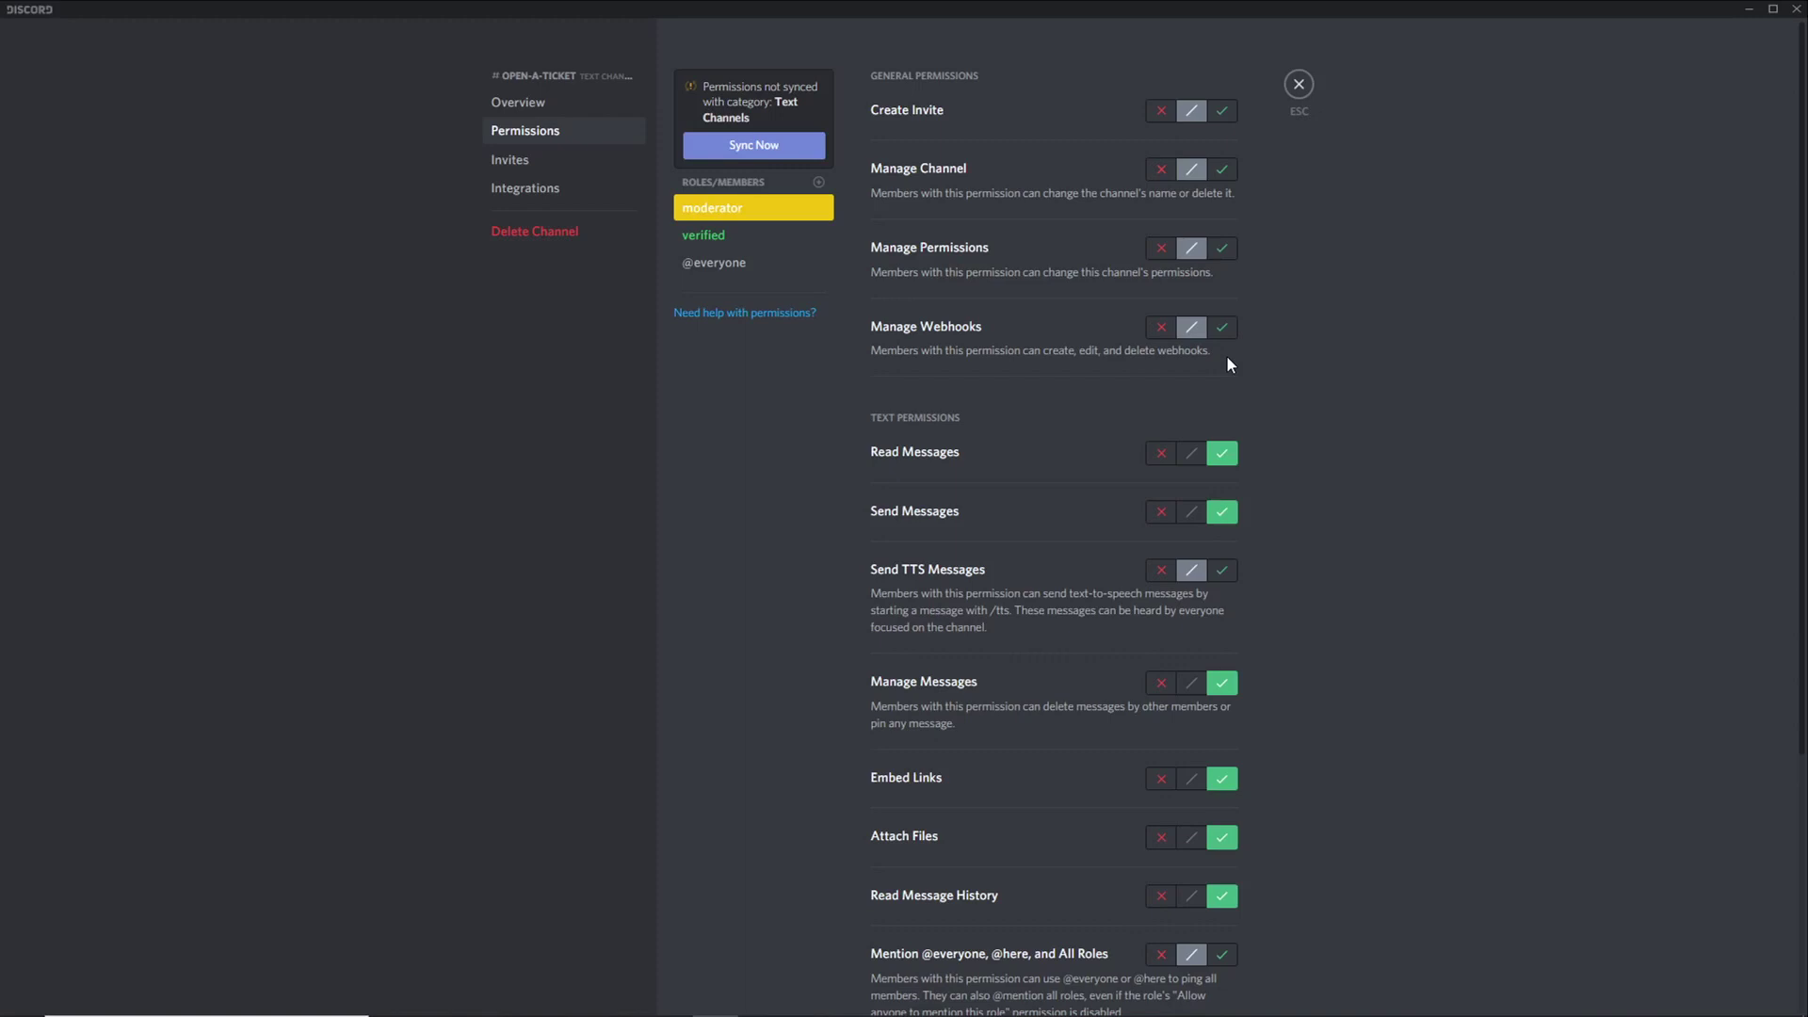
key("Escape")
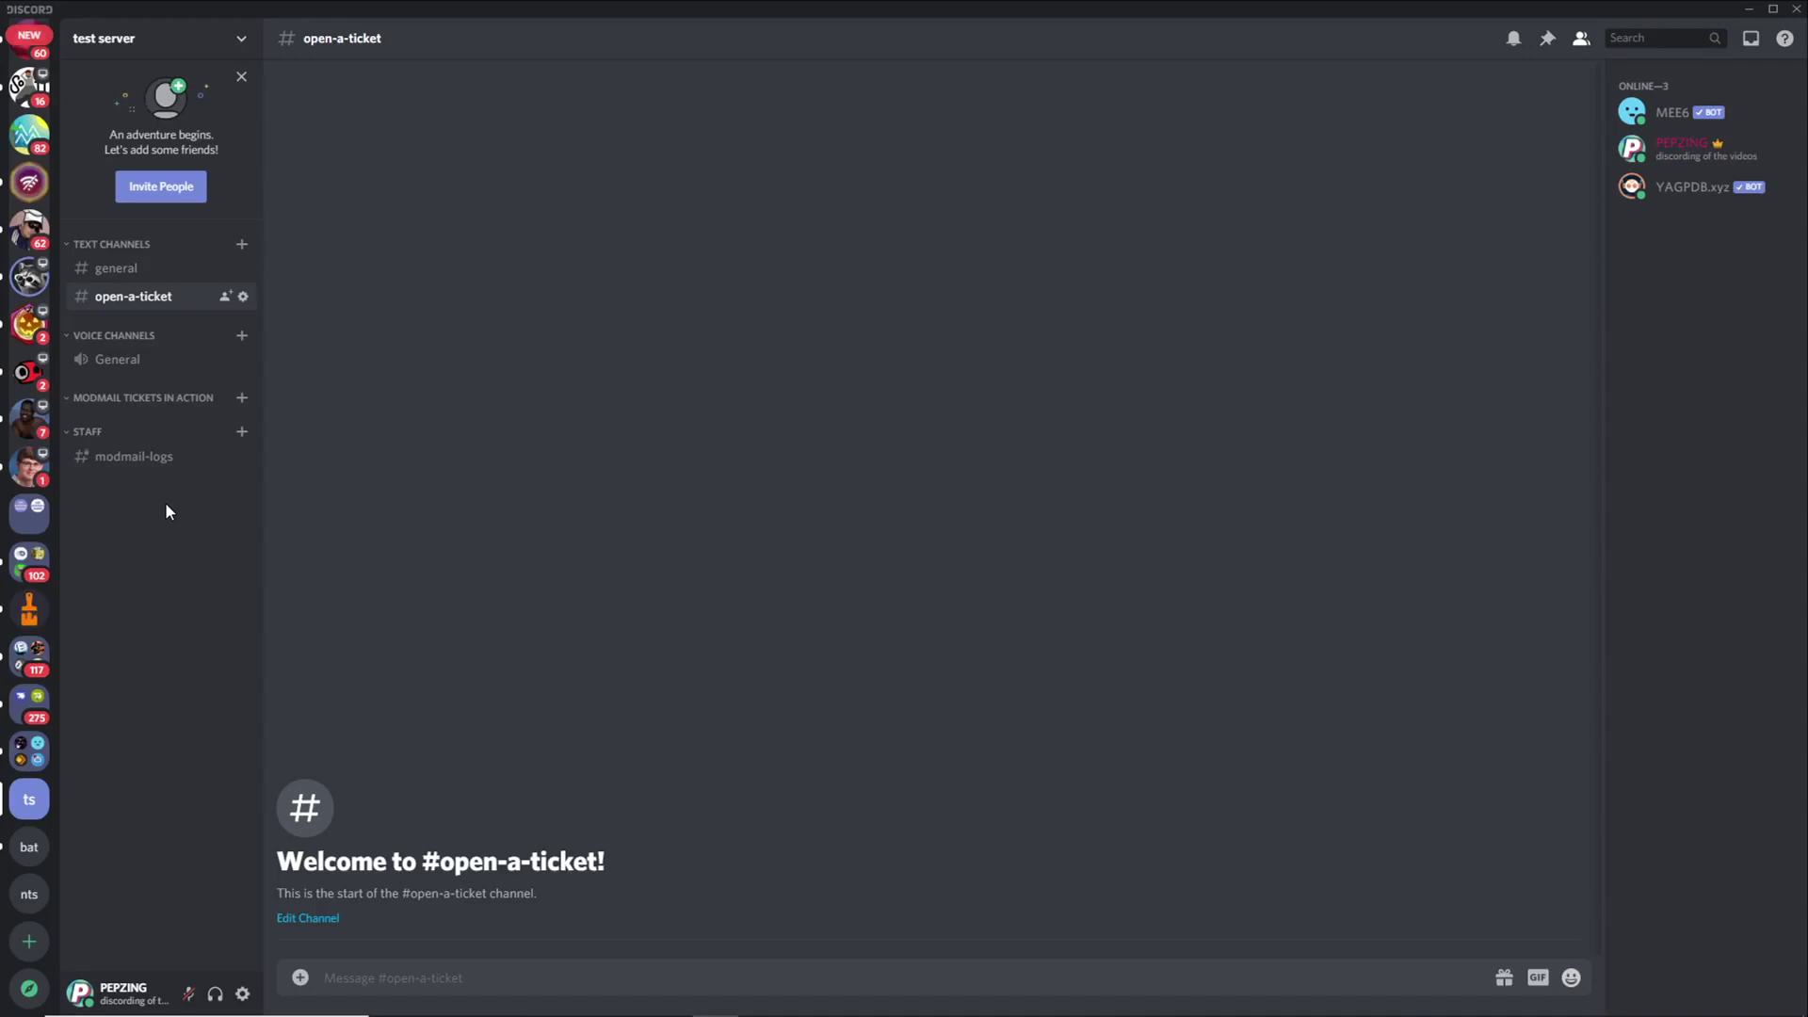
Switch to the YAGPDB Control Panel and go to the Tickets card's settings.
key("alt+Tab")
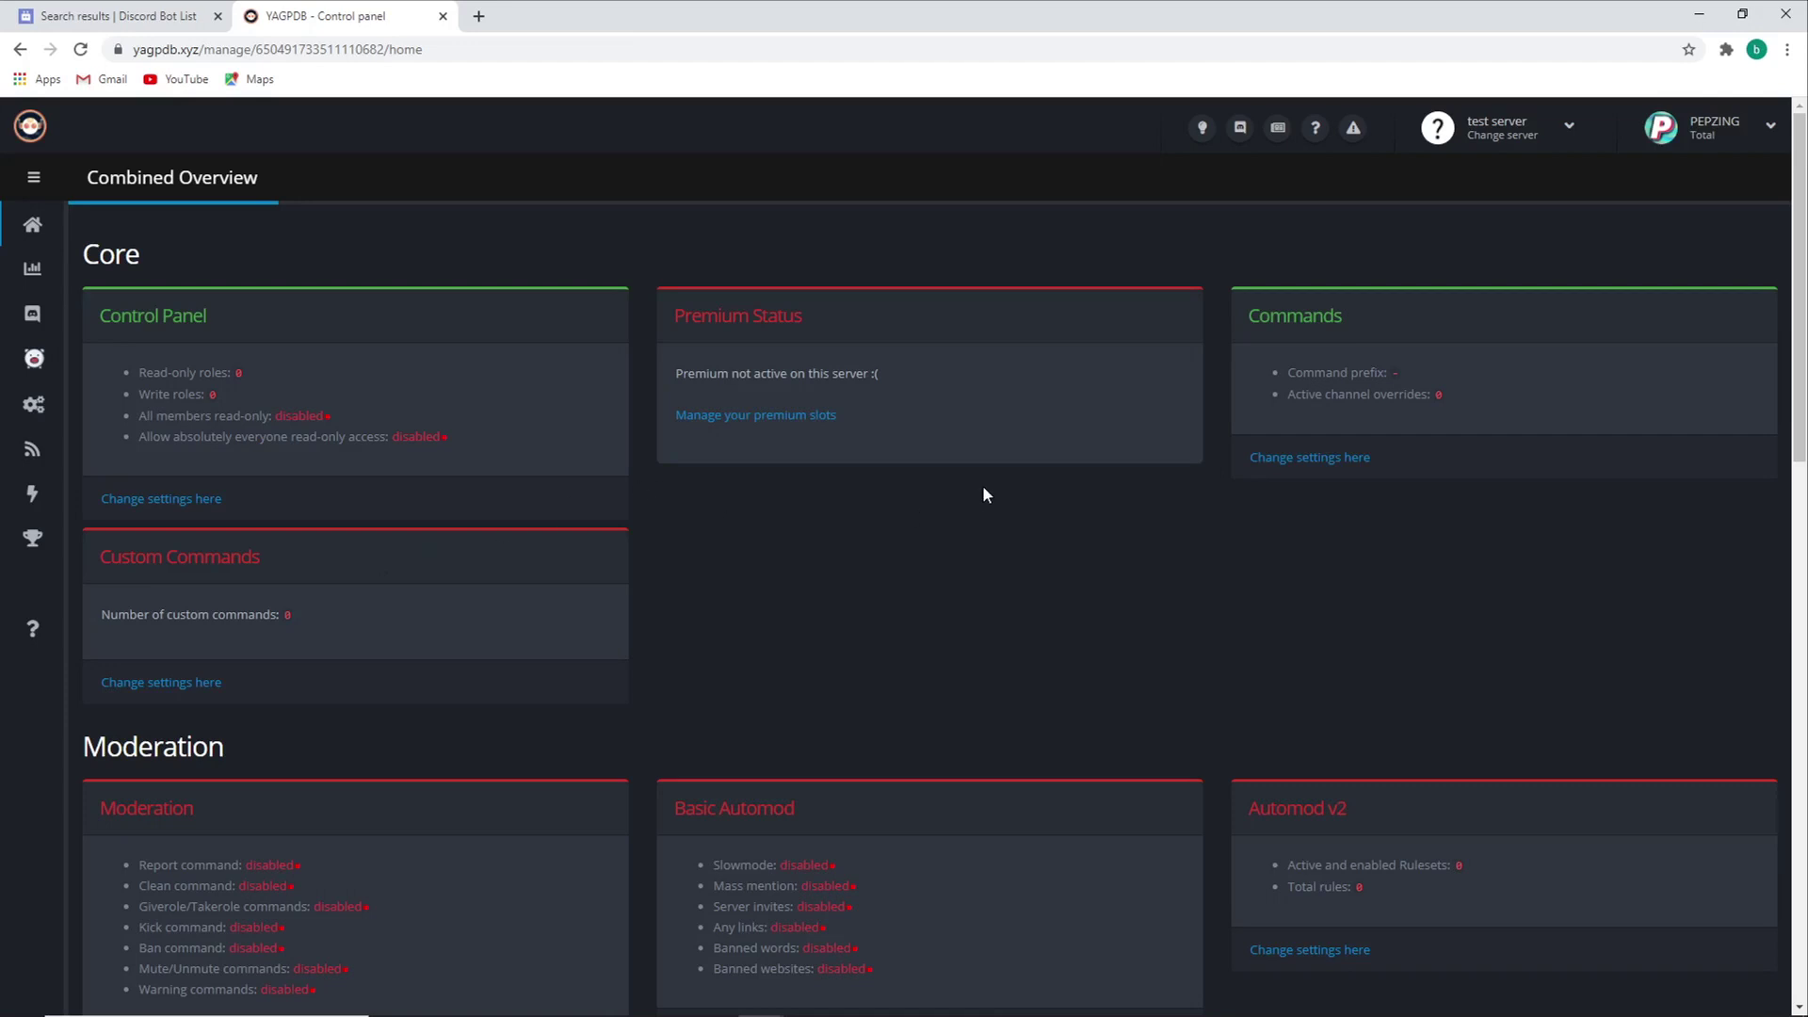
scroll(981, 484, "down", 10)
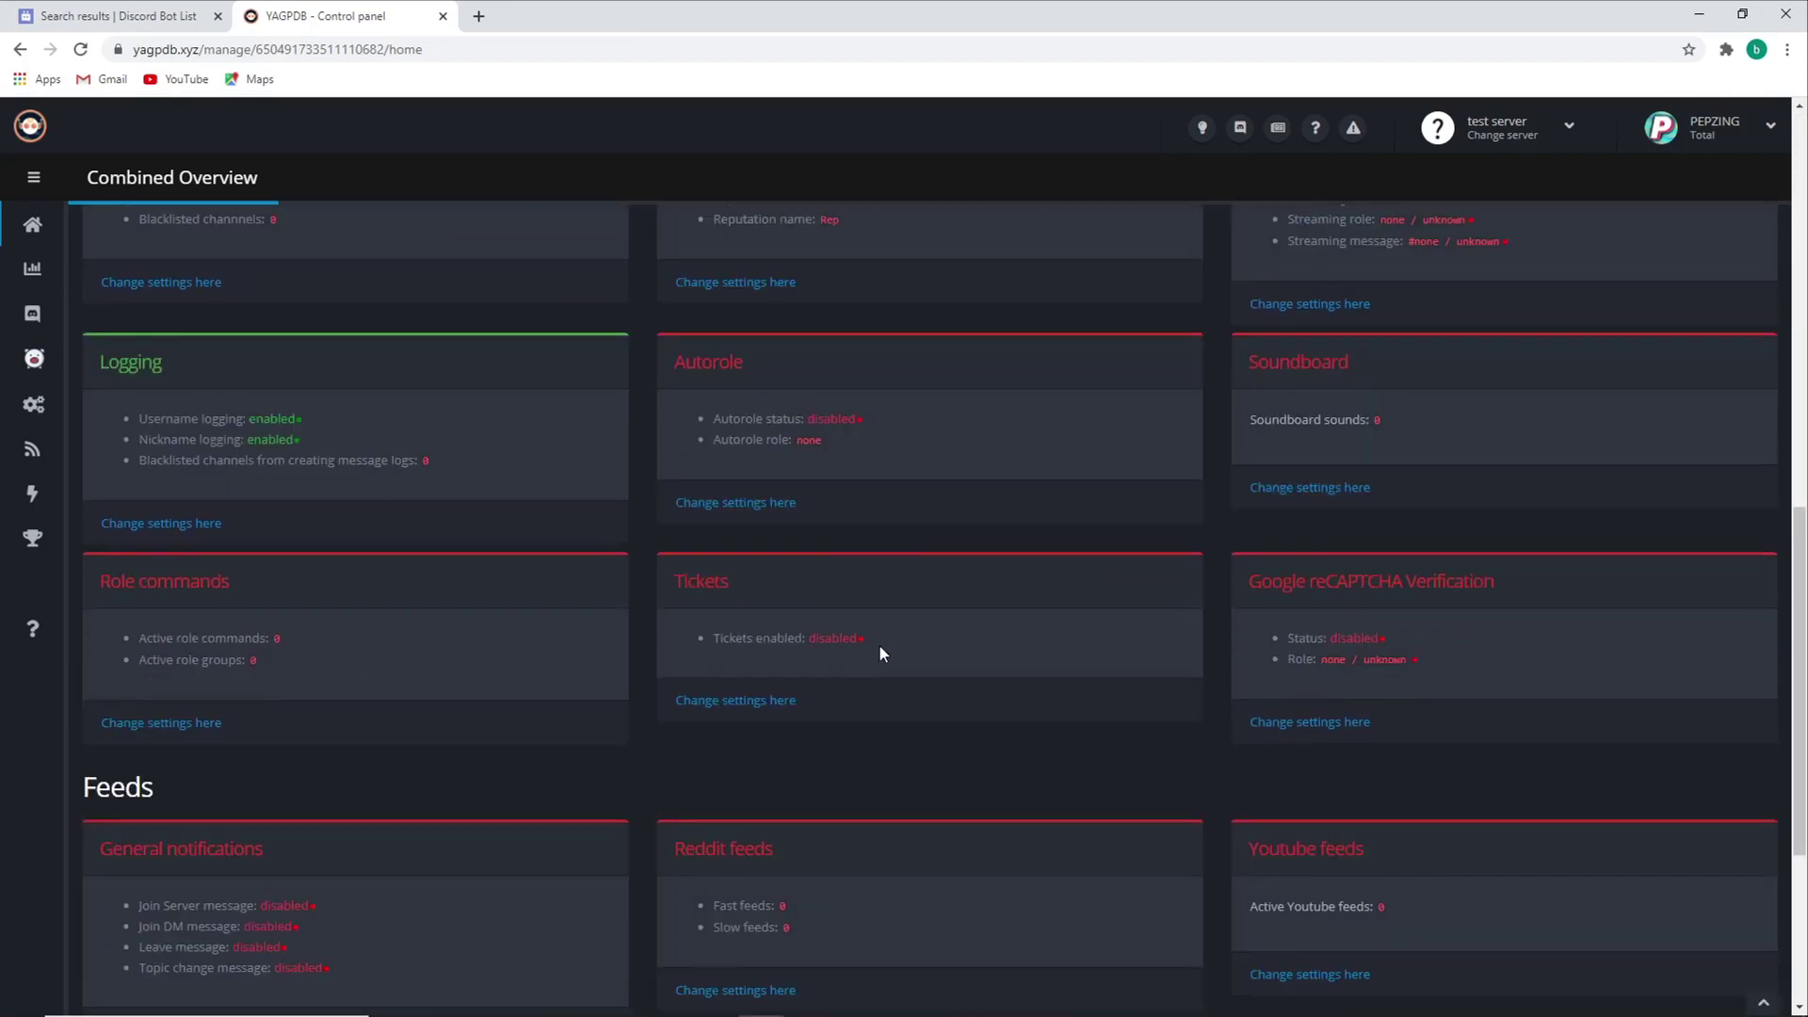
left_click(754, 701)
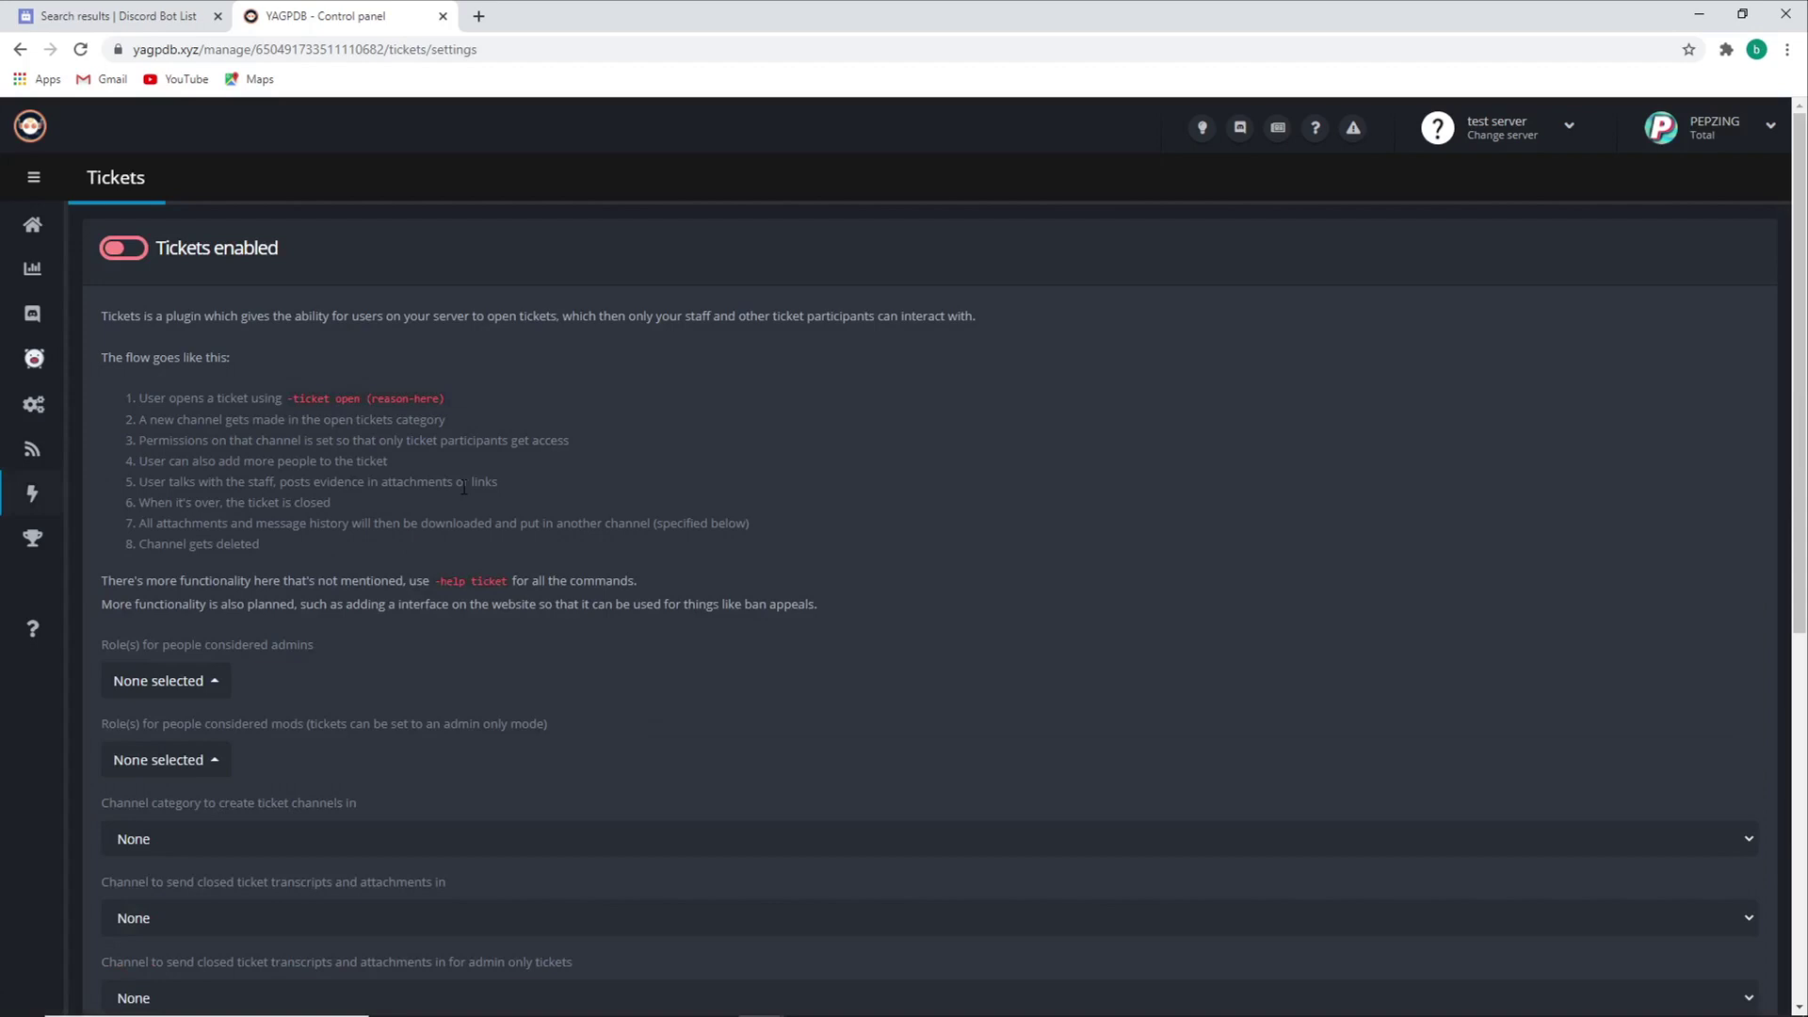
Turn on Tickets, with owner as the admin role and moderator as the mod role.
left_click(120, 249)
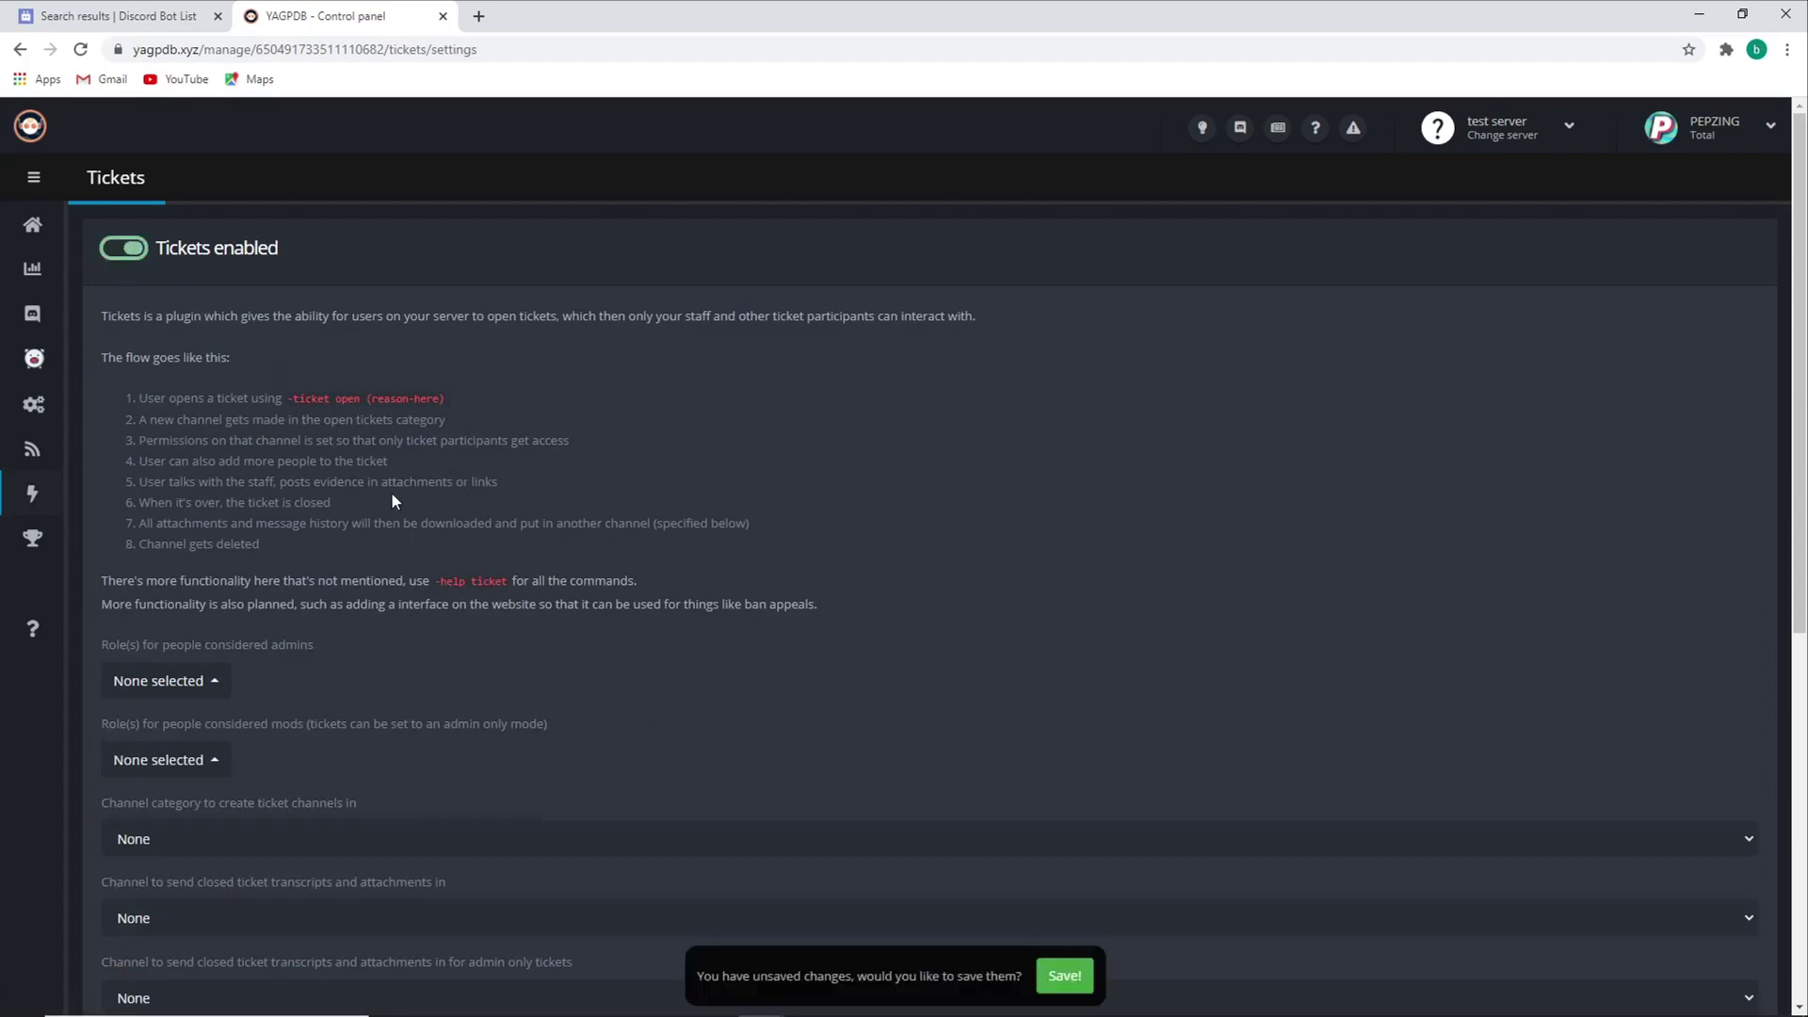
scroll(392, 501, "down", 2)
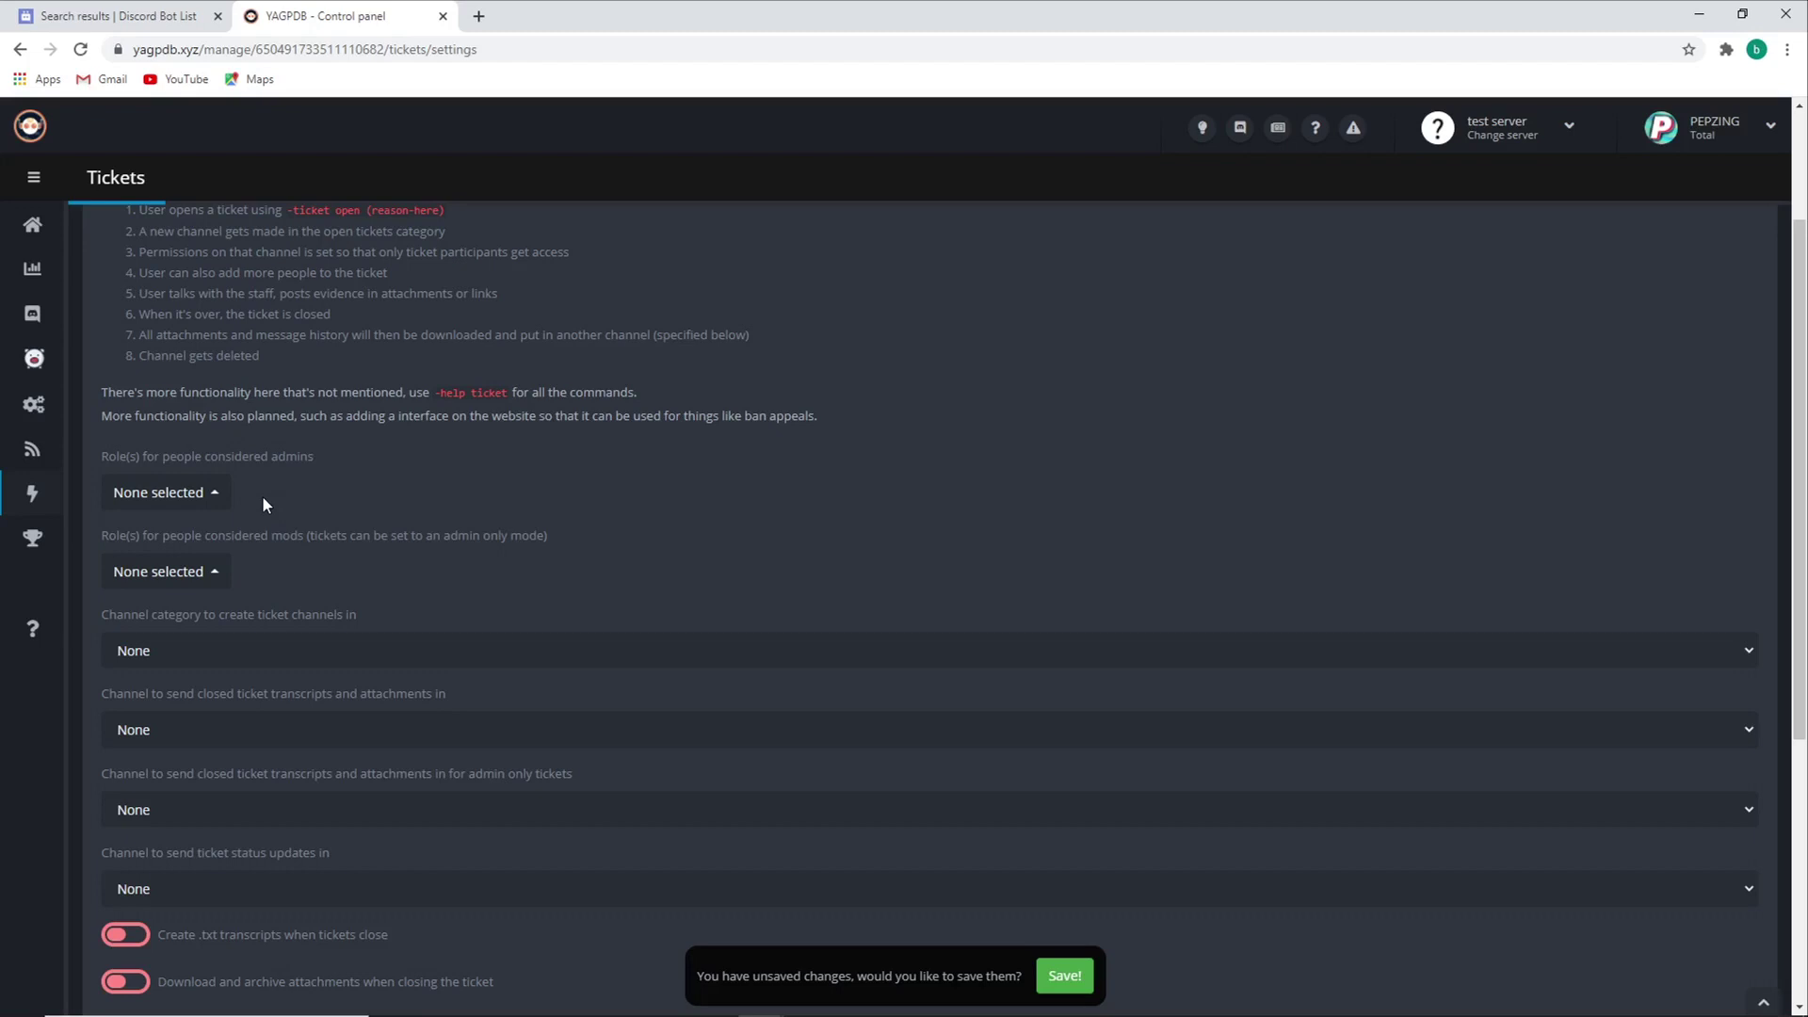
left_click(205, 499)
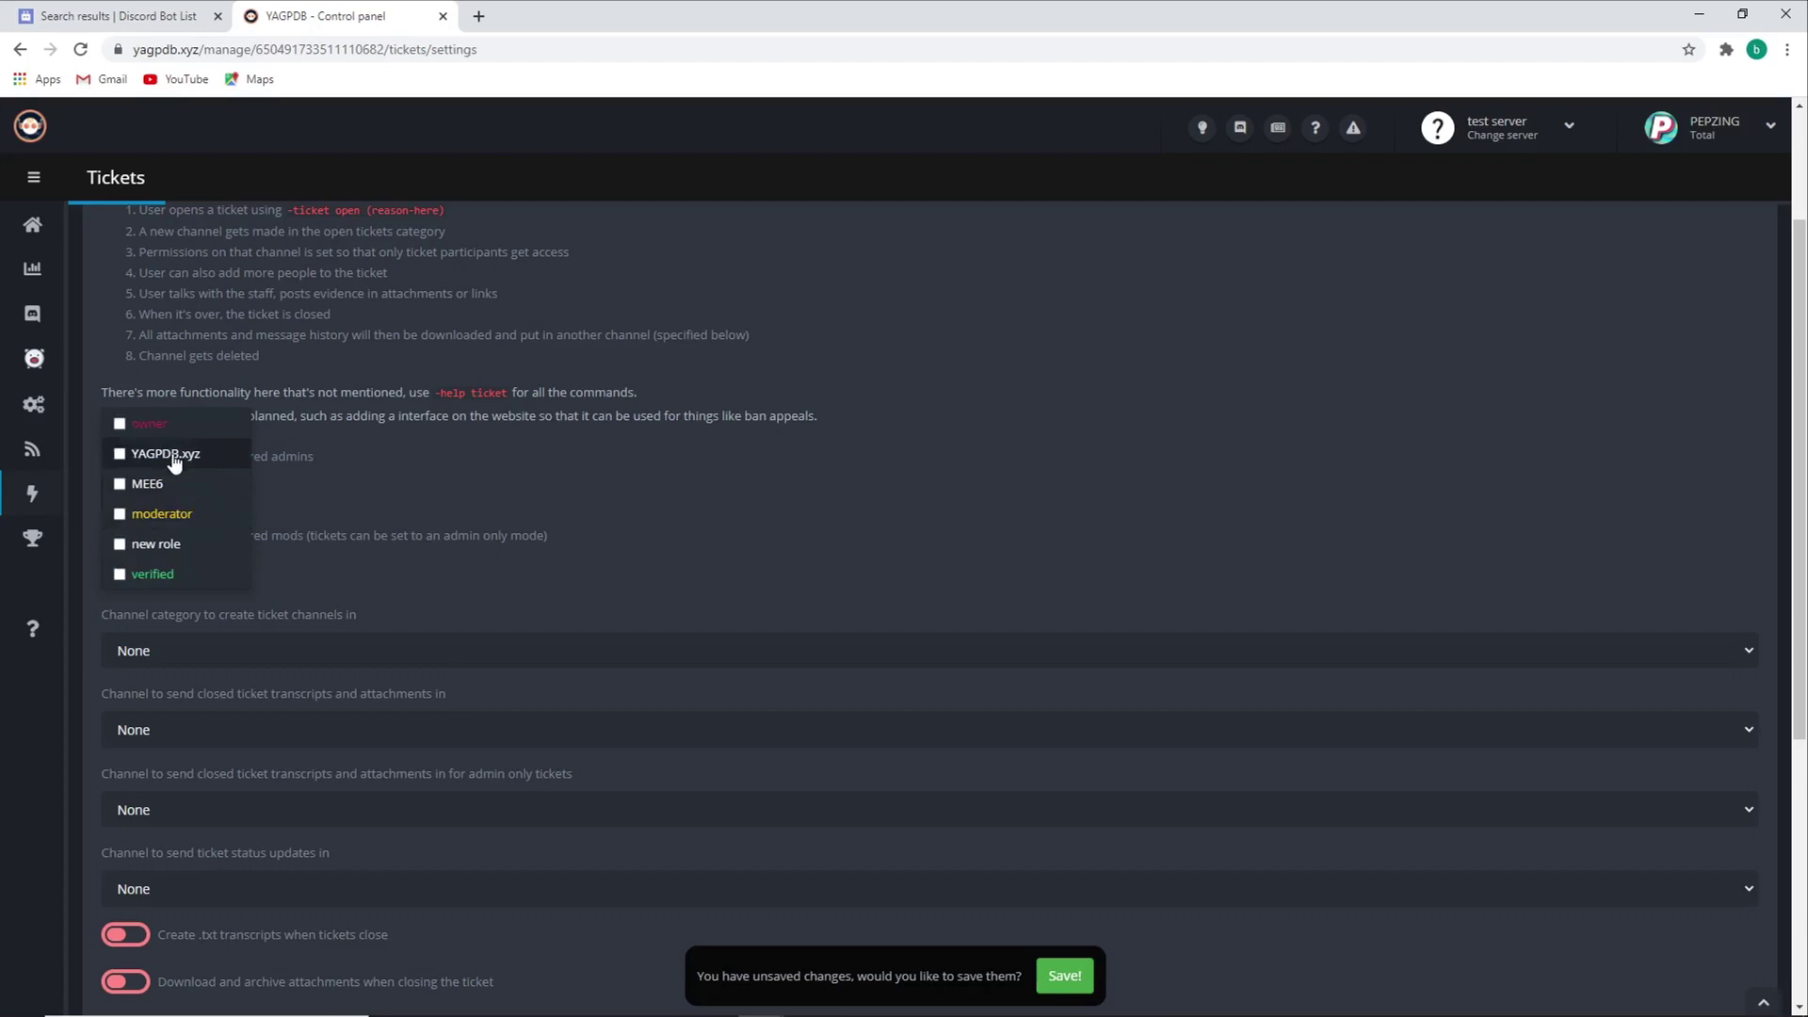
left_click(120, 423)
left_click(270, 461)
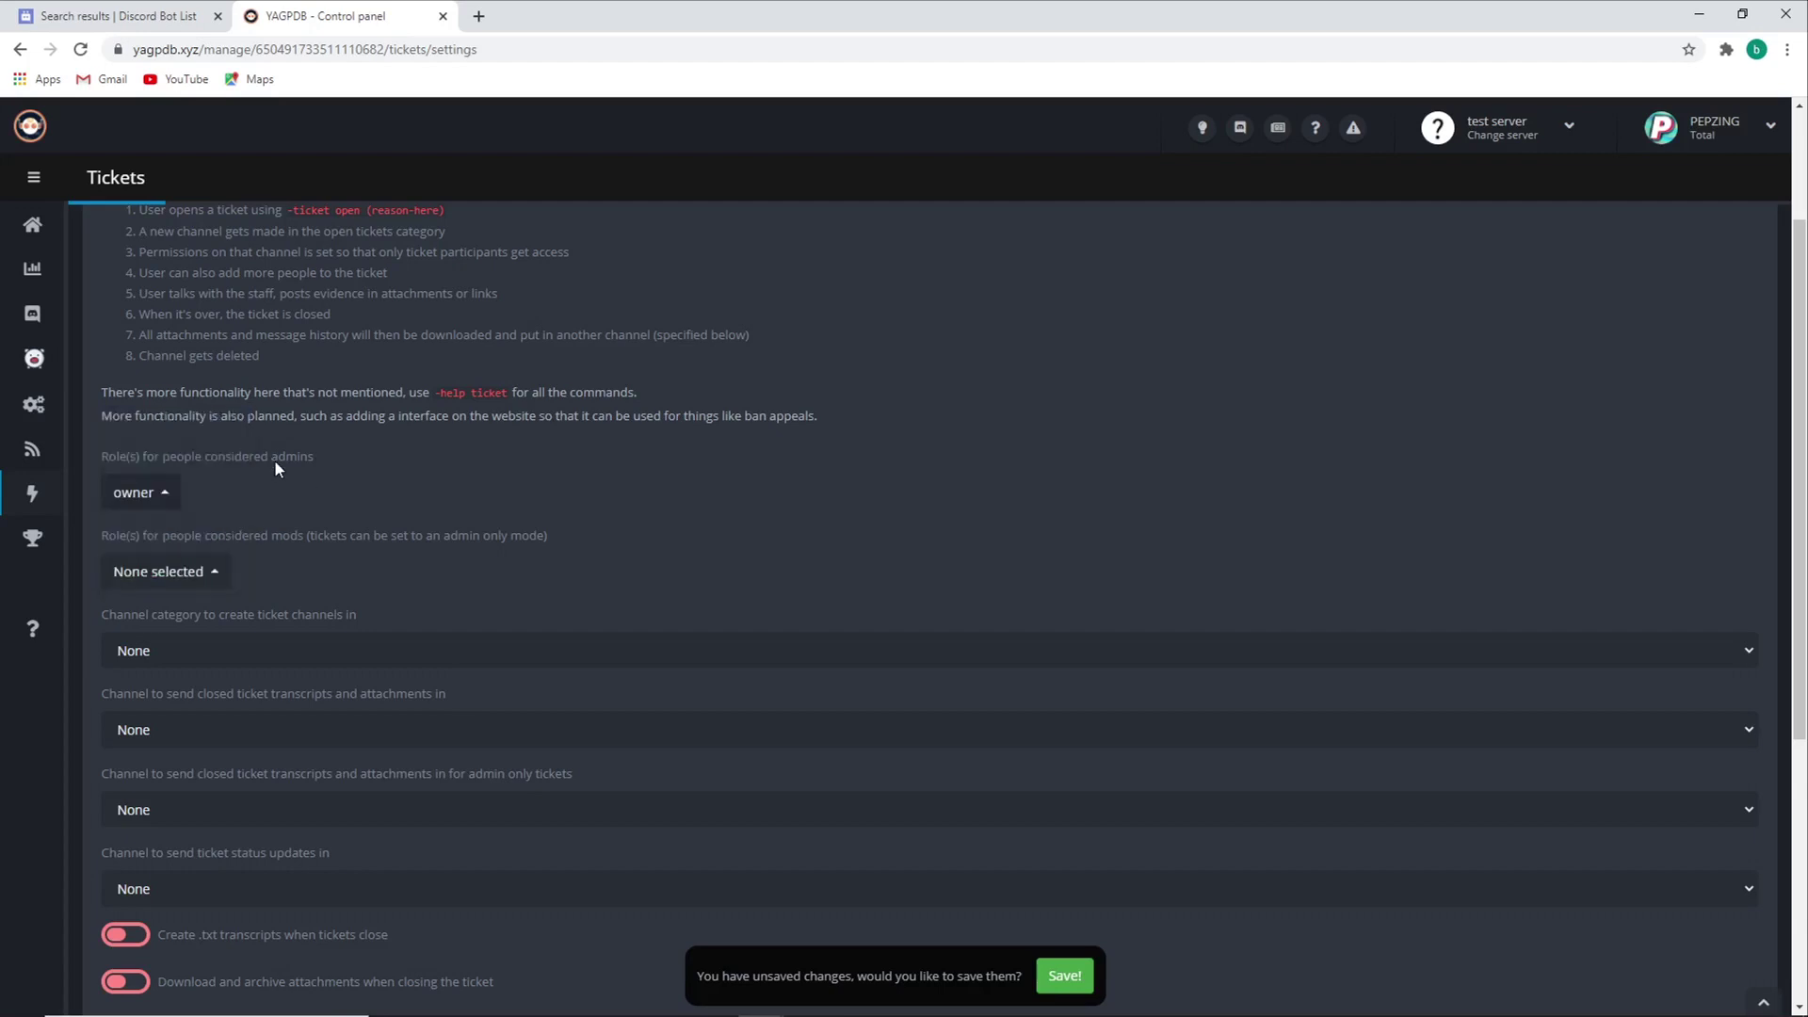
left_click(215, 582)
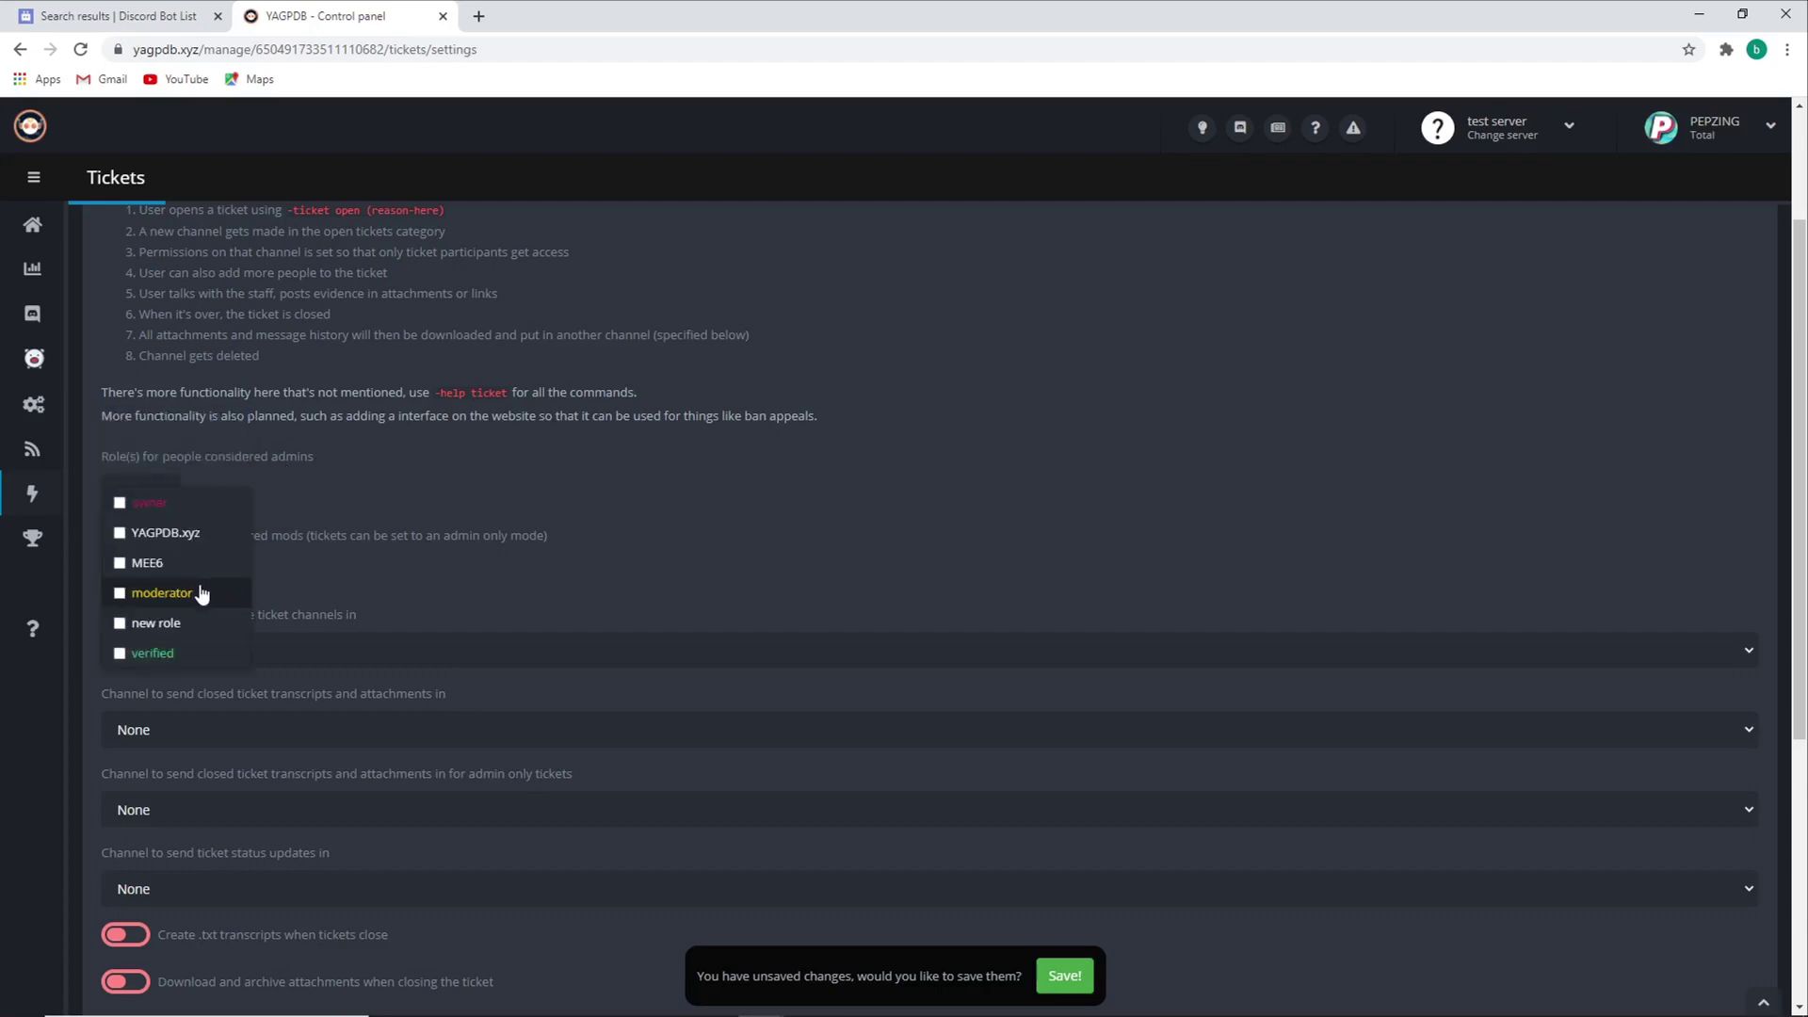
left_click(180, 595)
left_click(346, 575)
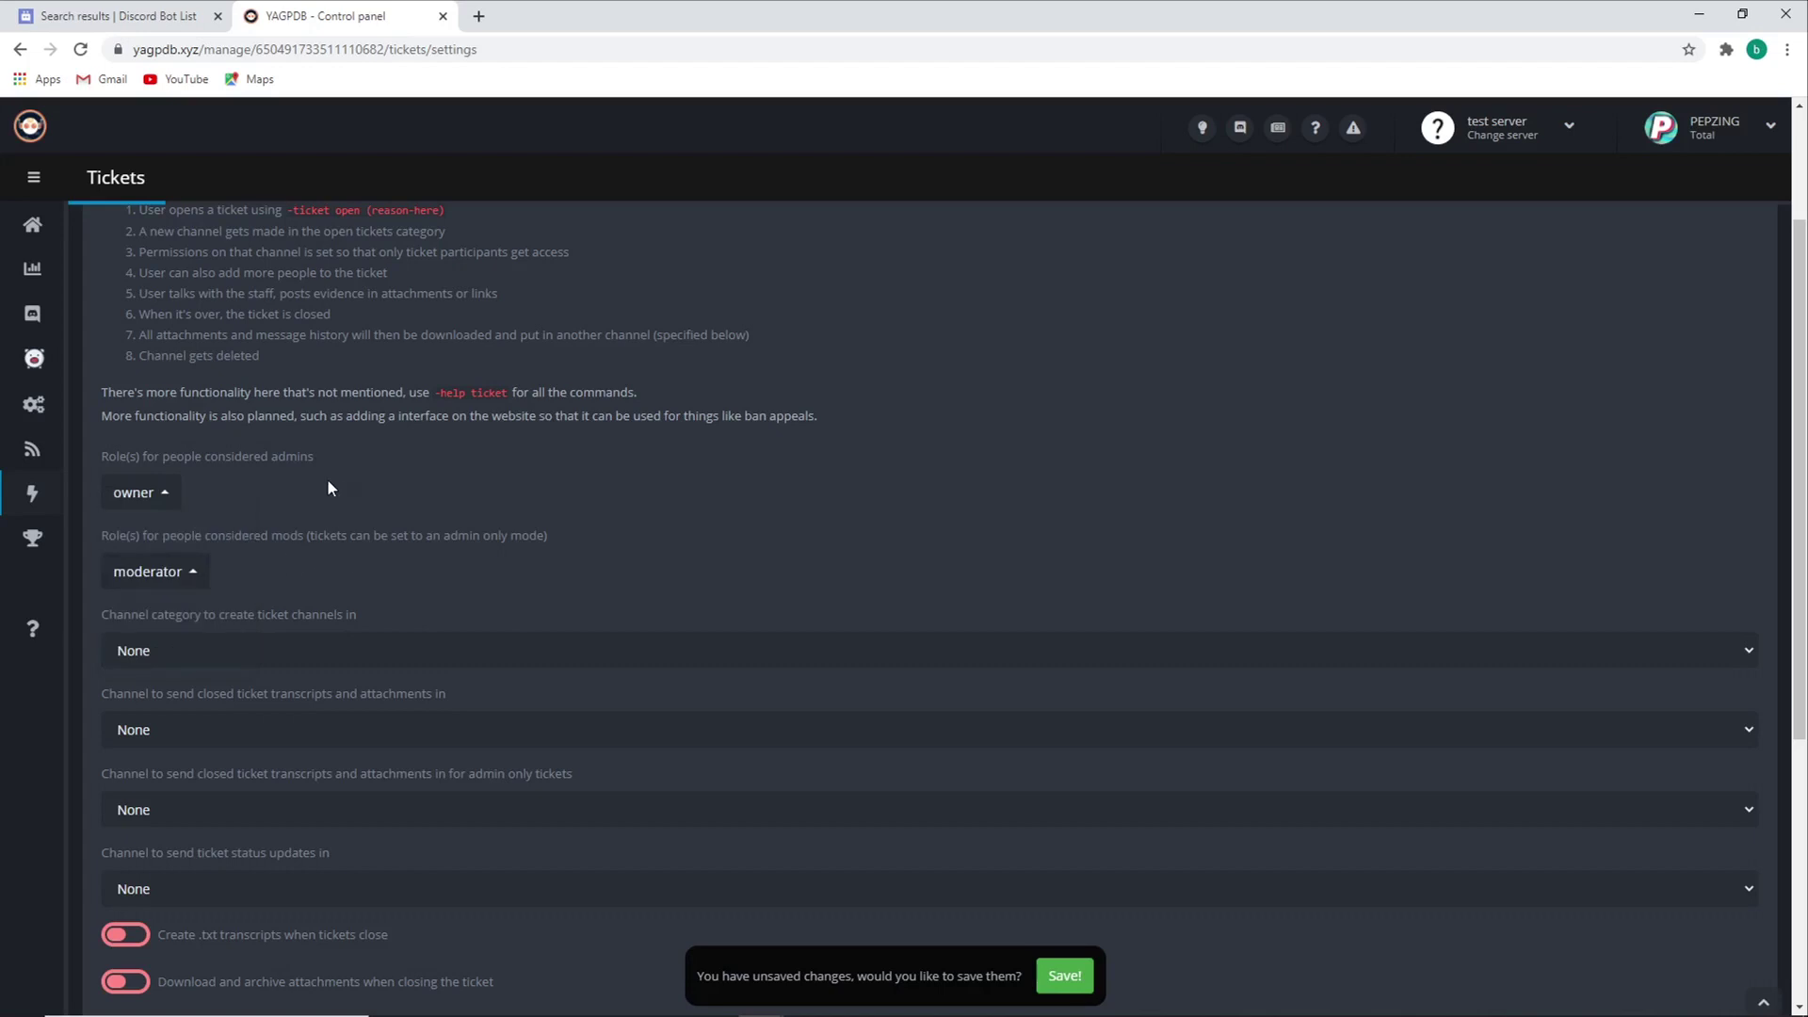
left_click(267, 654)
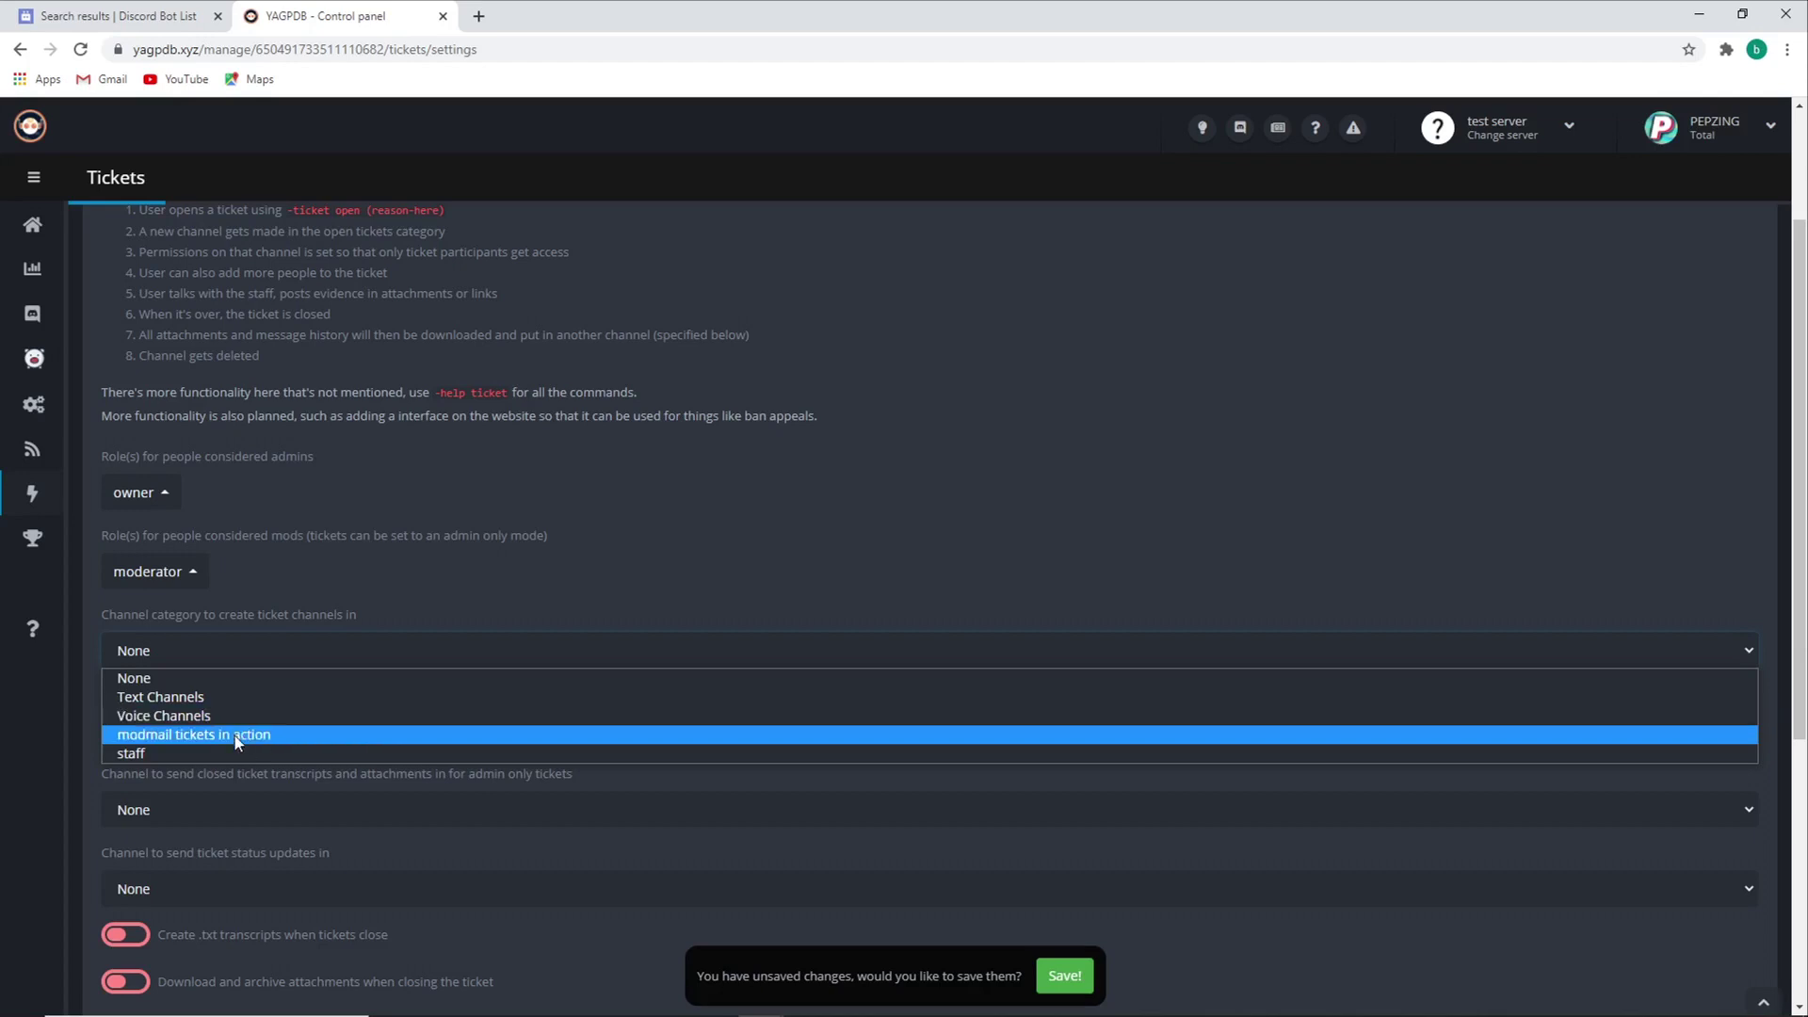
Use the 'modmail tickets in action' category and send transcripts to #modmail-logs.
left_click(234, 736)
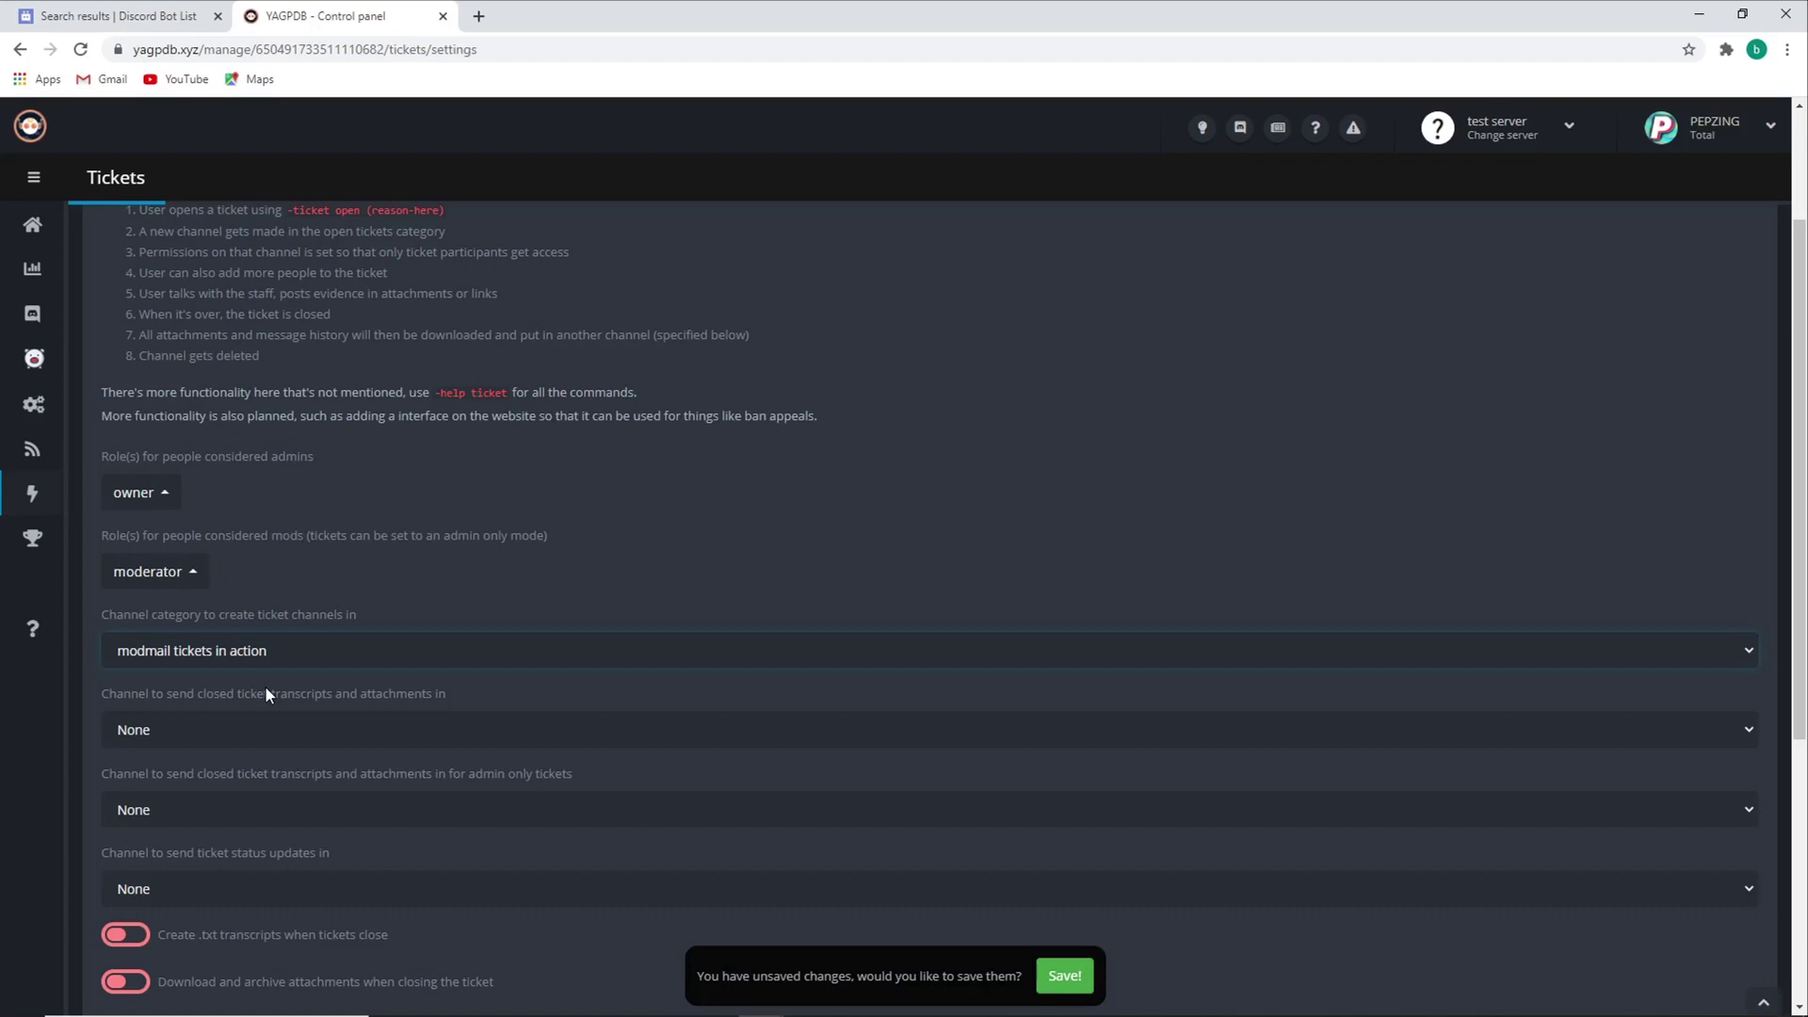
left_click(235, 730)
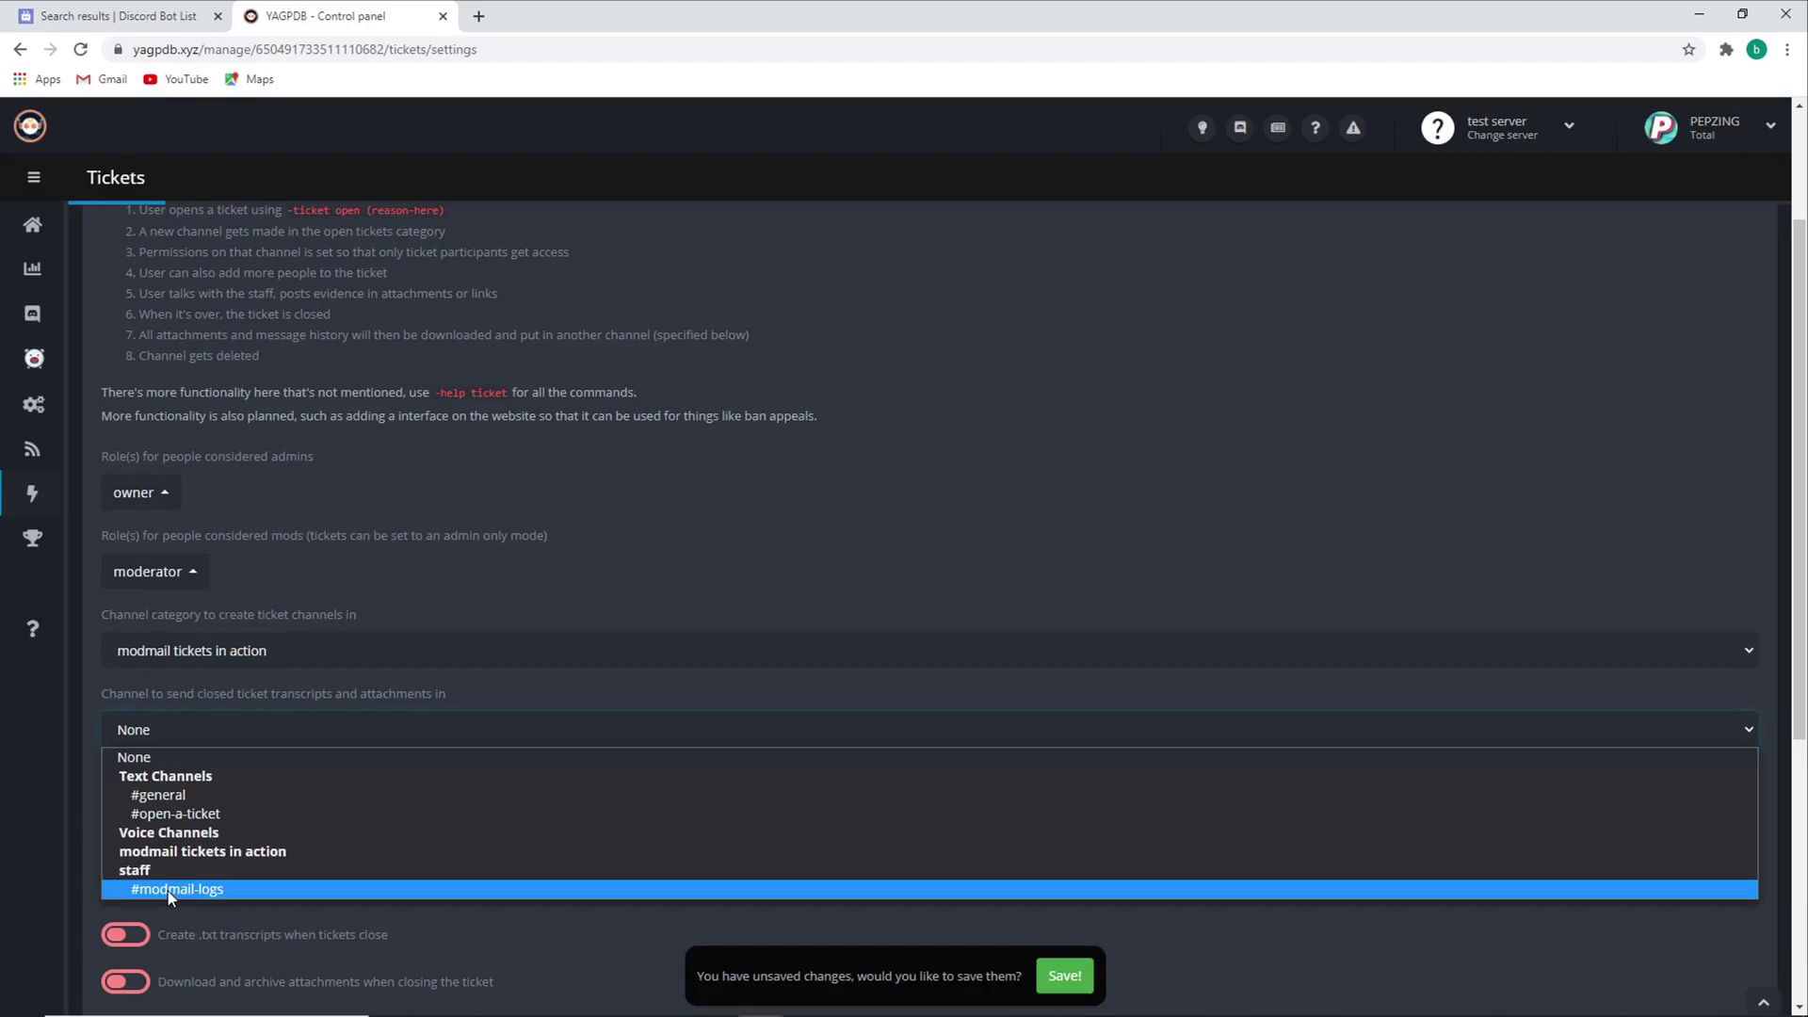
left_click(167, 889)
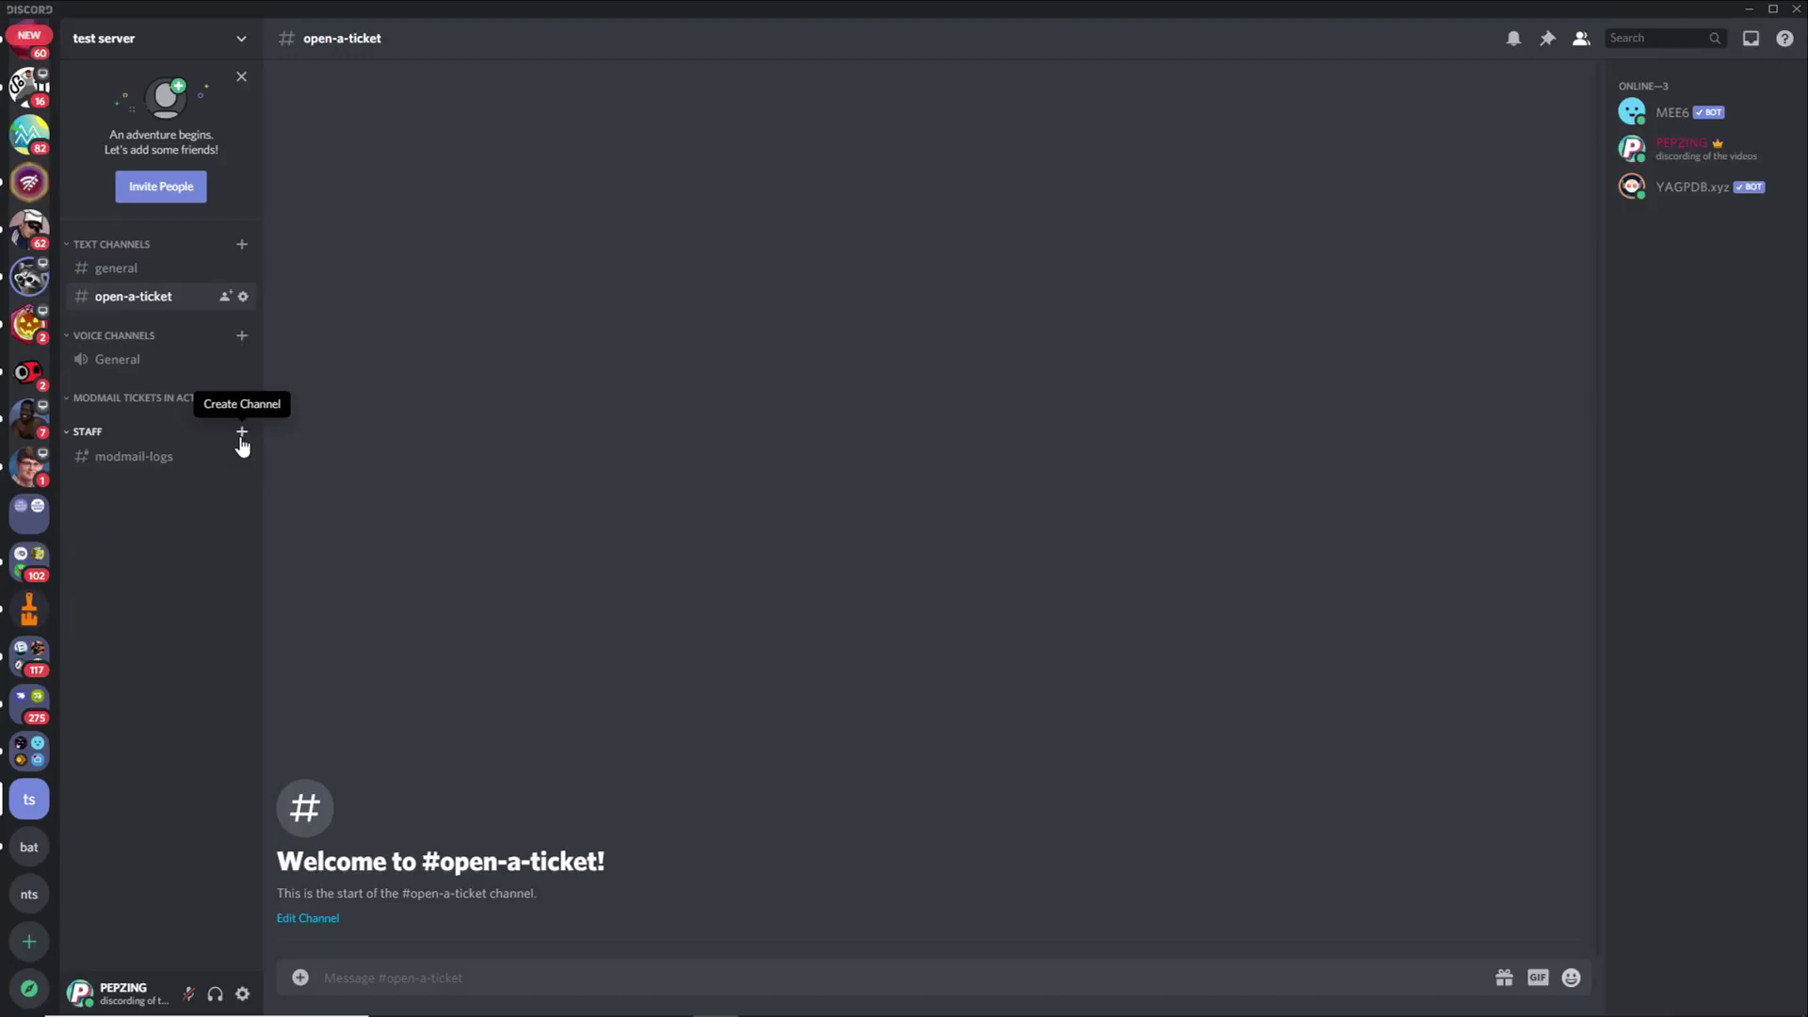